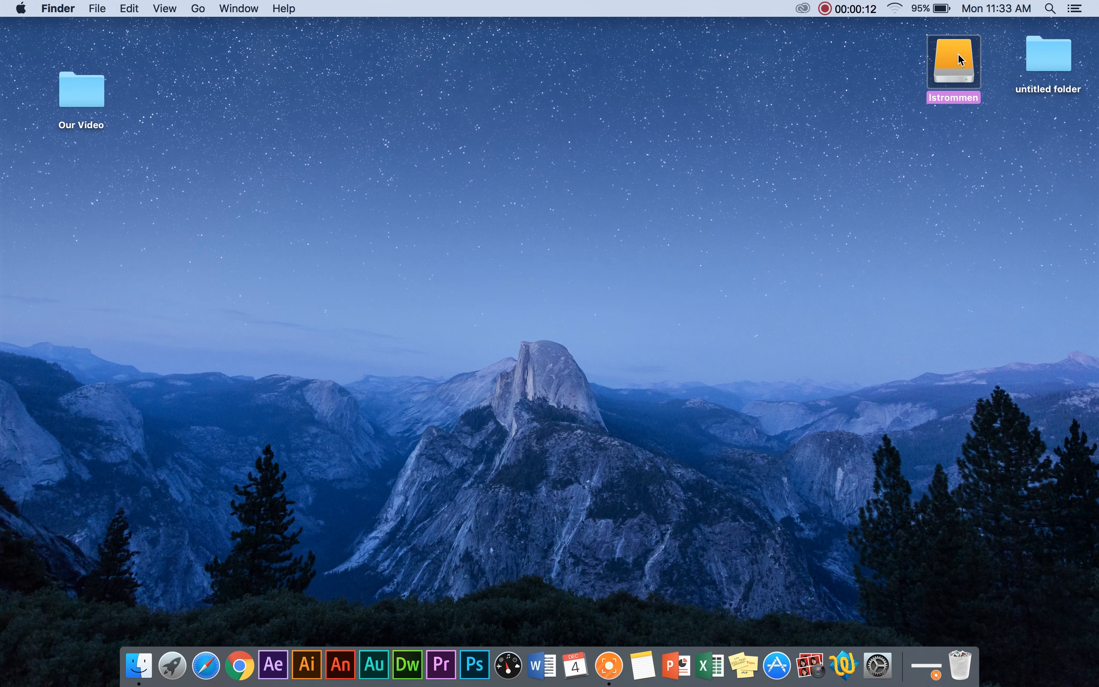
# Open the external drive's window and minimize it, and create a new desktop folder named JP
pyautogui.doubleClick(962, 53)
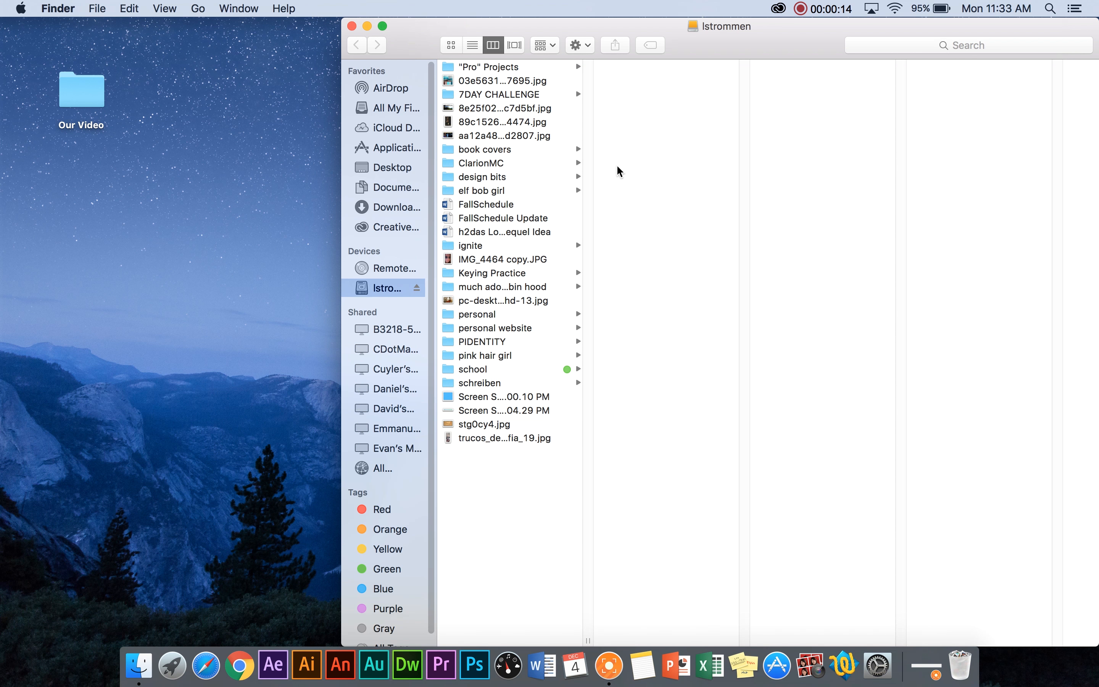
pyautogui.click(368, 26)
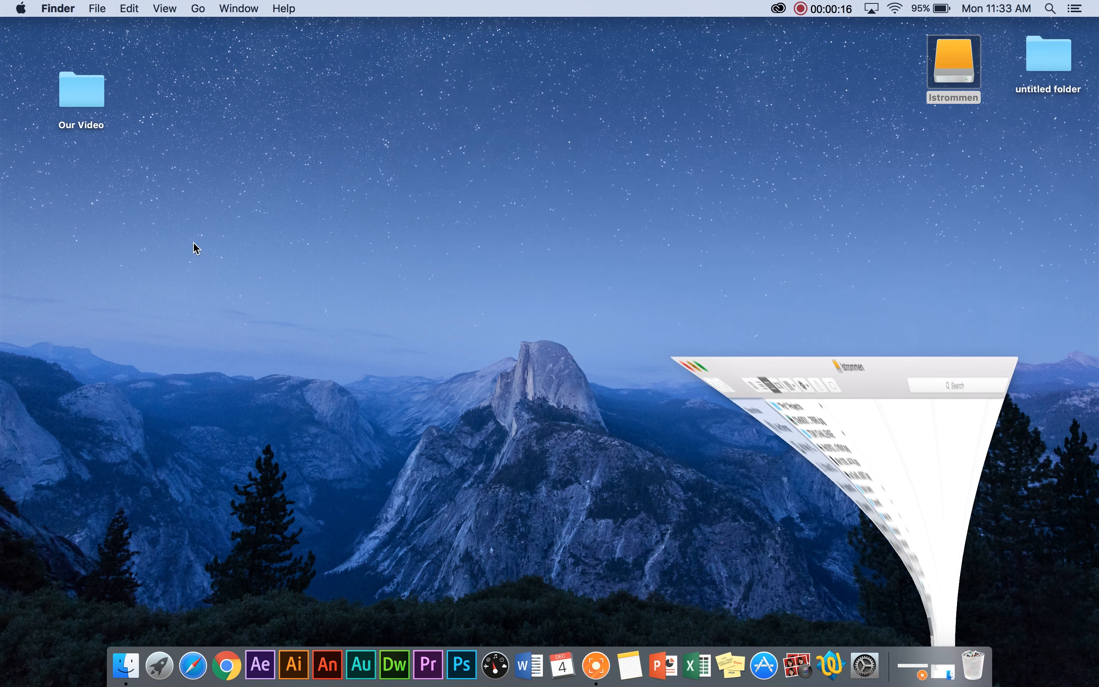
pyautogui.rightClick(176, 115)
pyautogui.click(666, 275)
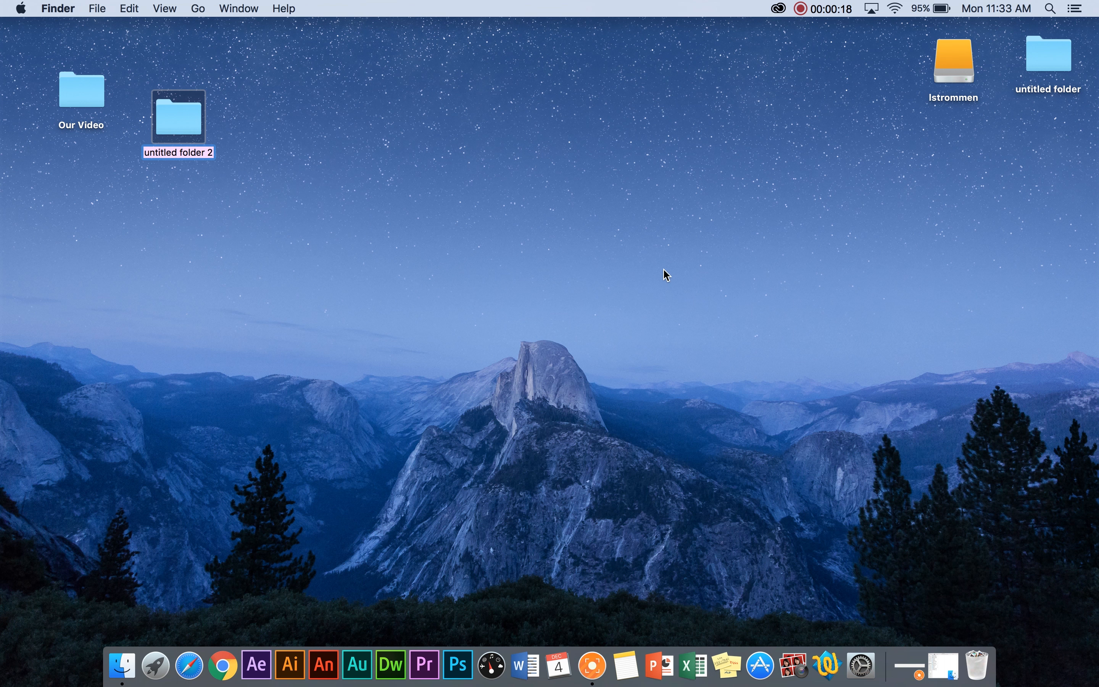
pyautogui.press('BackSpace')
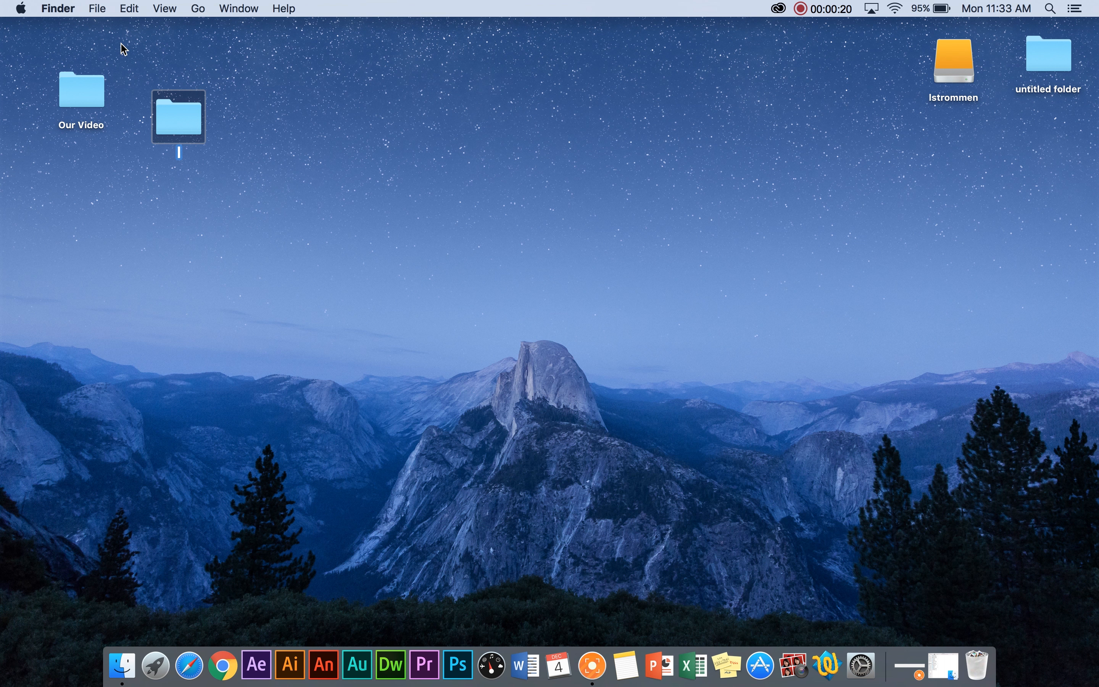
pyautogui.write('JP')
pyautogui.click(281, 239)
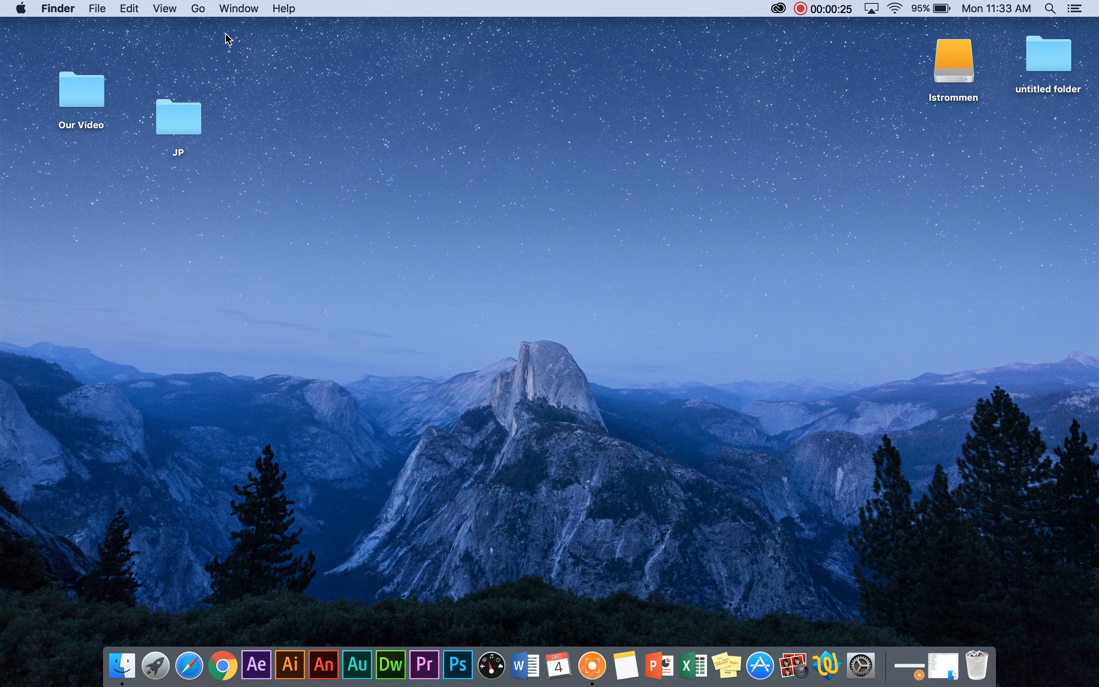
# Create a subfolder named assets inside the JP folder, and place JP below Our Video on the desktop
pyautogui.doubleClick(182, 109)
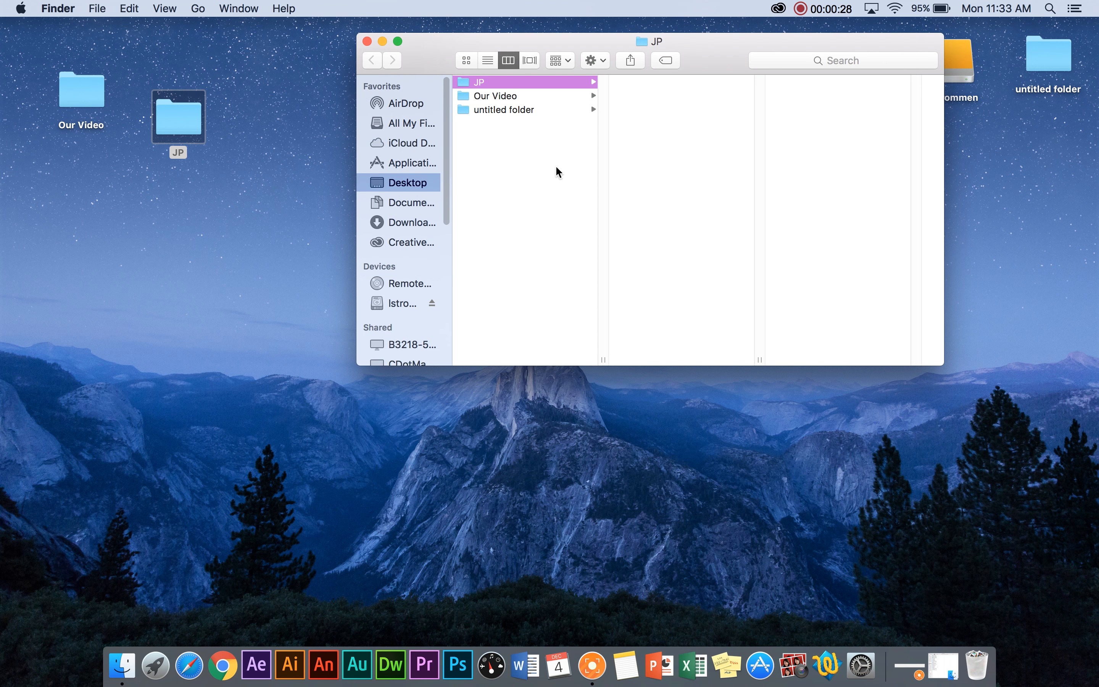
pyautogui.rightClick(667, 81)
pyautogui.click(690, 90)
pyautogui.write('assets')
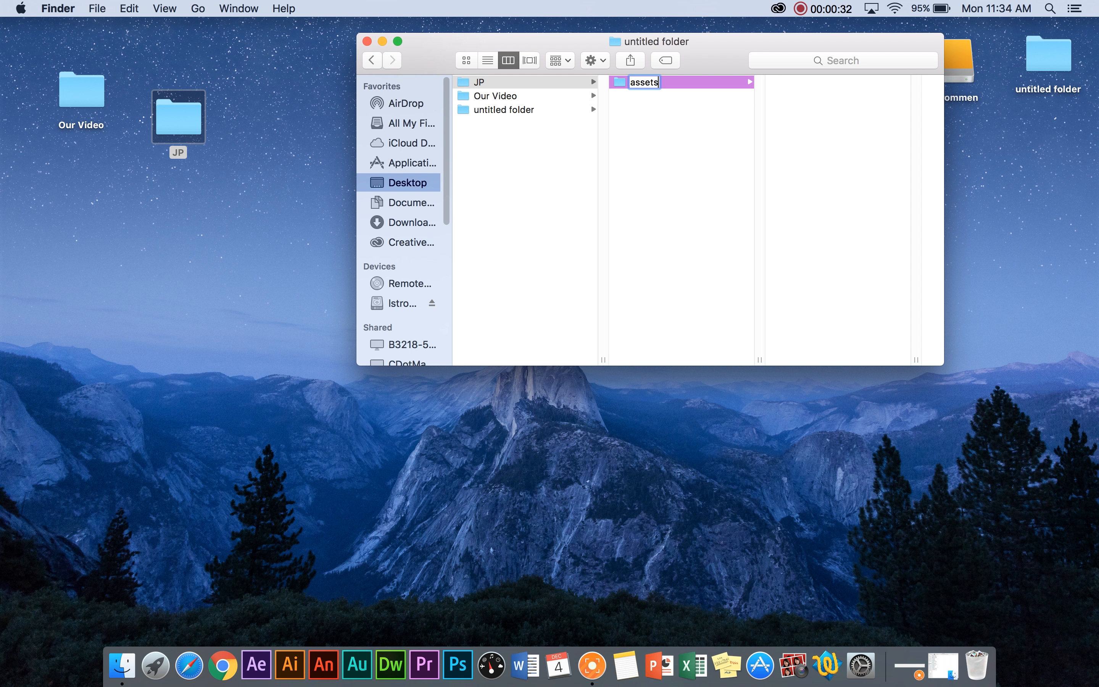
pyautogui.click(660, 151)
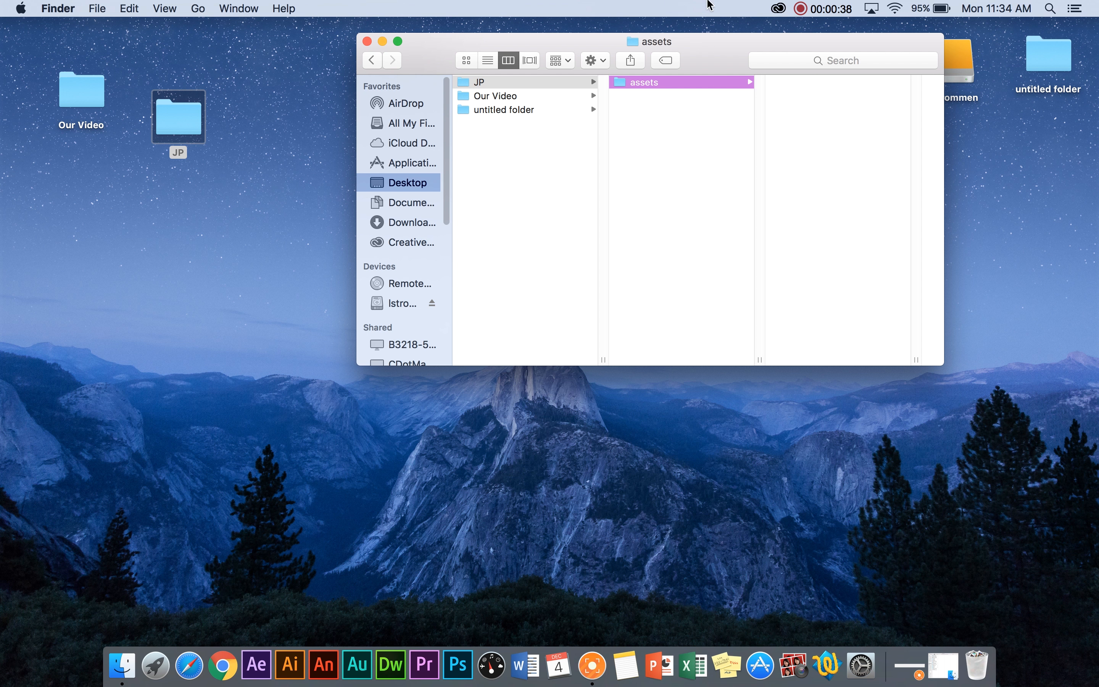
pyautogui.click(366, 42)
pyautogui.moveTo(171, 130); pyautogui.dragTo(90, 190)
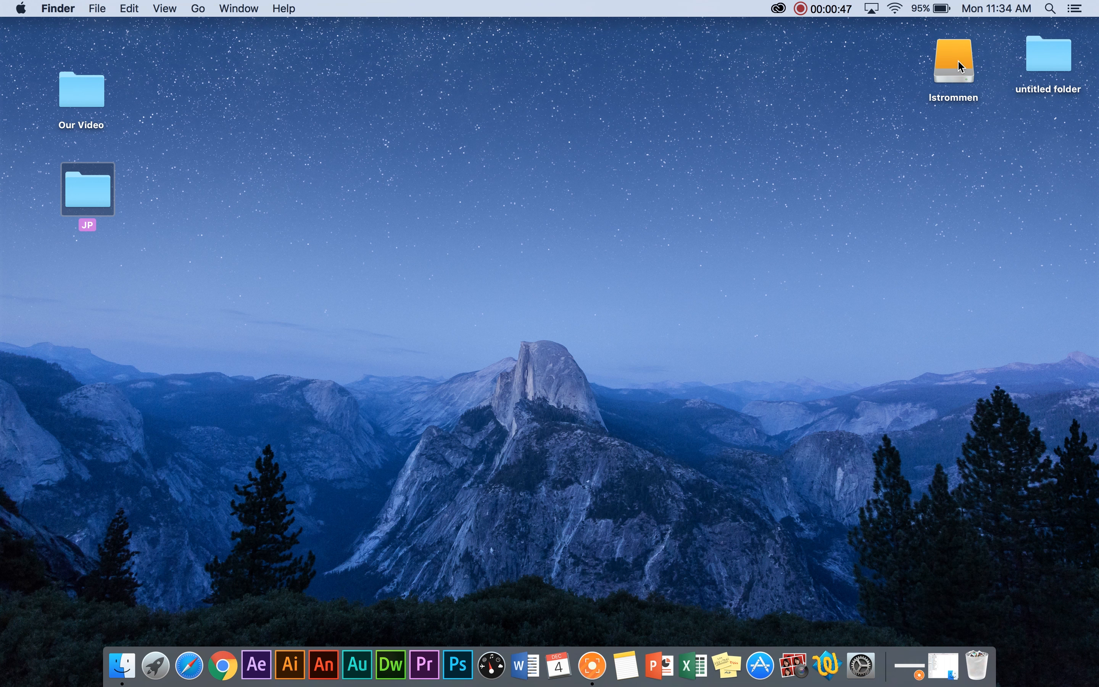
# Restore the external drive's window and open the Tutorials folder inside ClarionMC
pyautogui.click(943, 664)
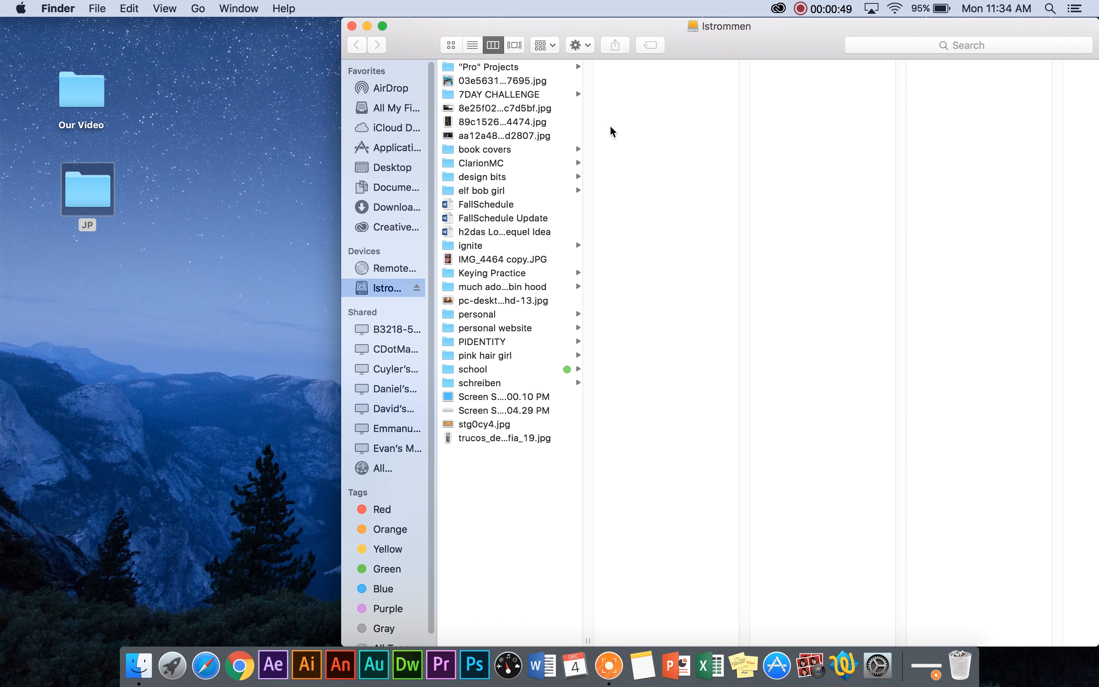
pyautogui.moveTo(719, 26)
pyautogui.mouseDown()
pyautogui.moveTo(719, 128)
pyautogui.moveTo(719, 46)
pyautogui.mouseUp()
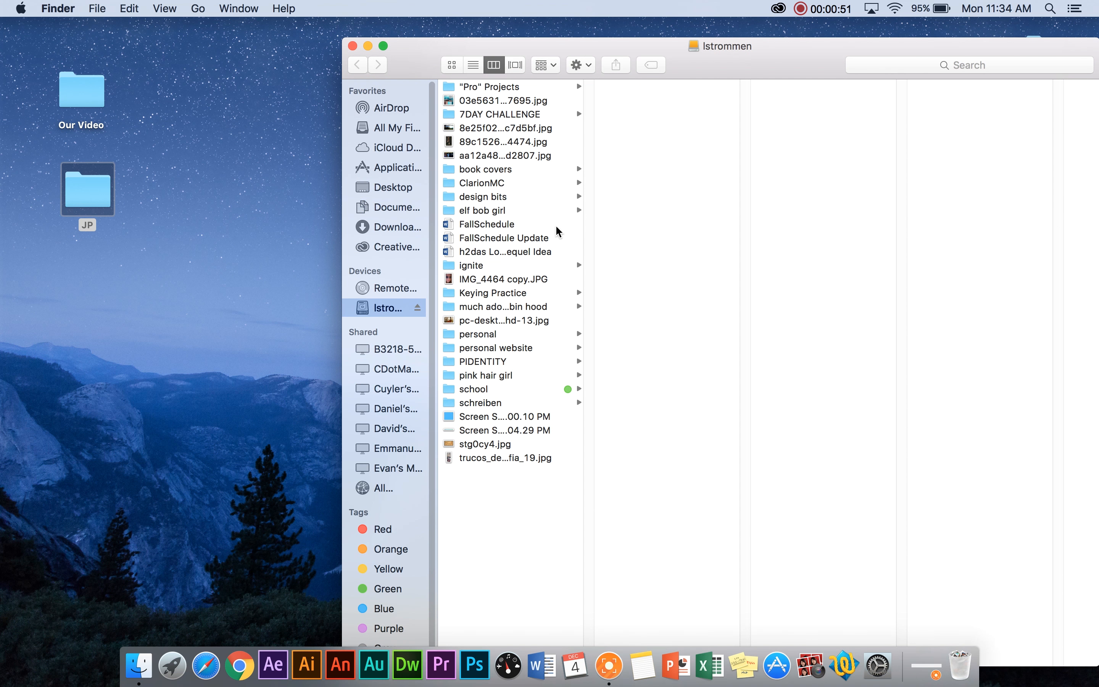
pyautogui.click(498, 390)
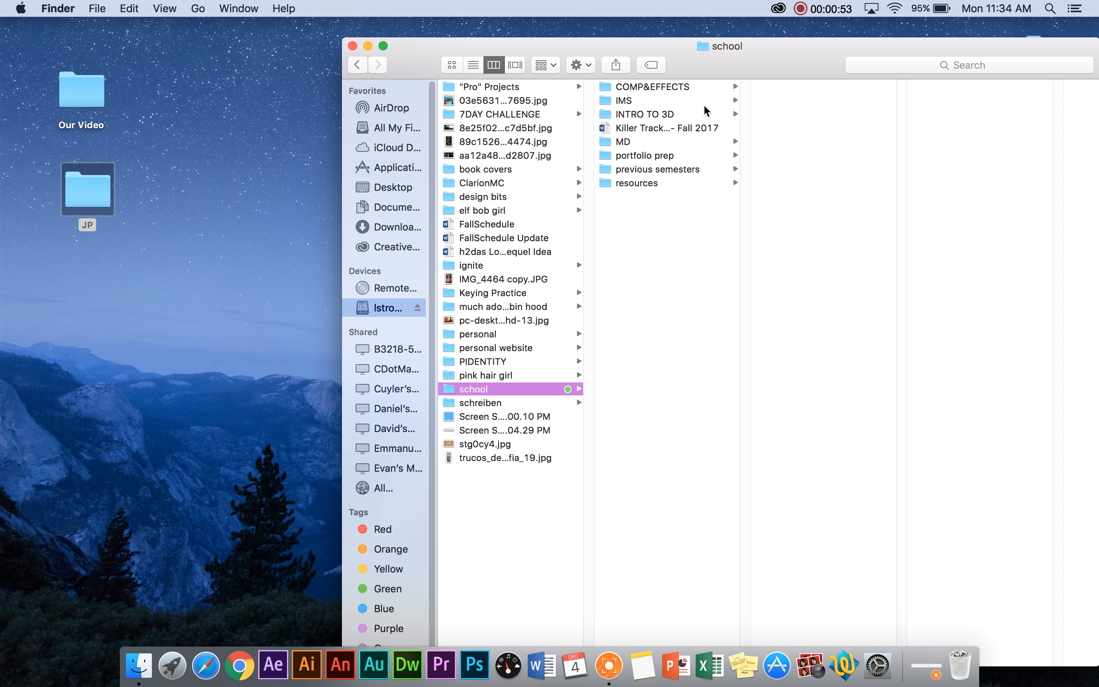
pyautogui.click(480, 183)
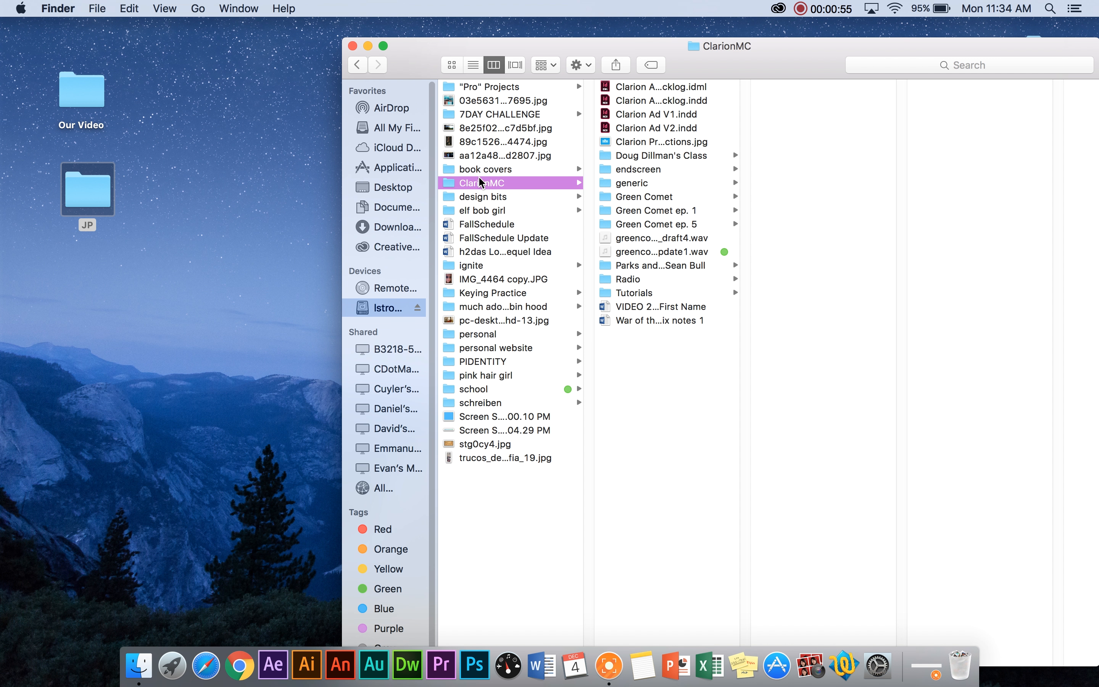
pyautogui.click(625, 293)
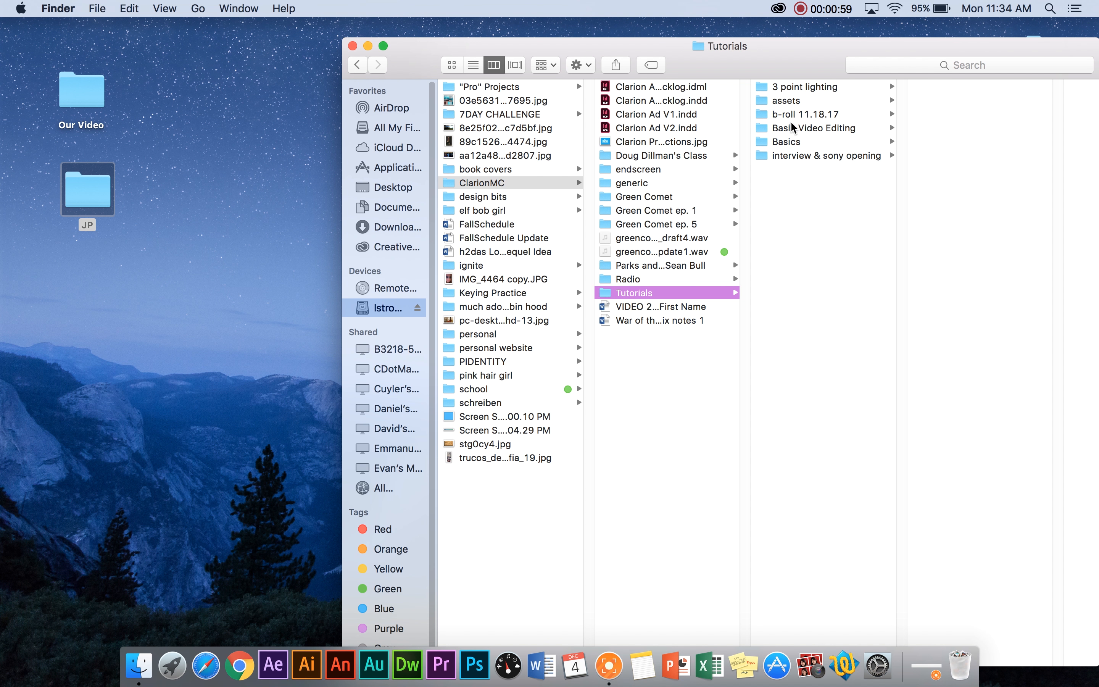
# Copy MVI_0173.MP4 from the interview & sony opening folder into the JP folder on the desktop
pyautogui.click(790, 156)
pyautogui.click(933, 89)
pyautogui.press('Down')
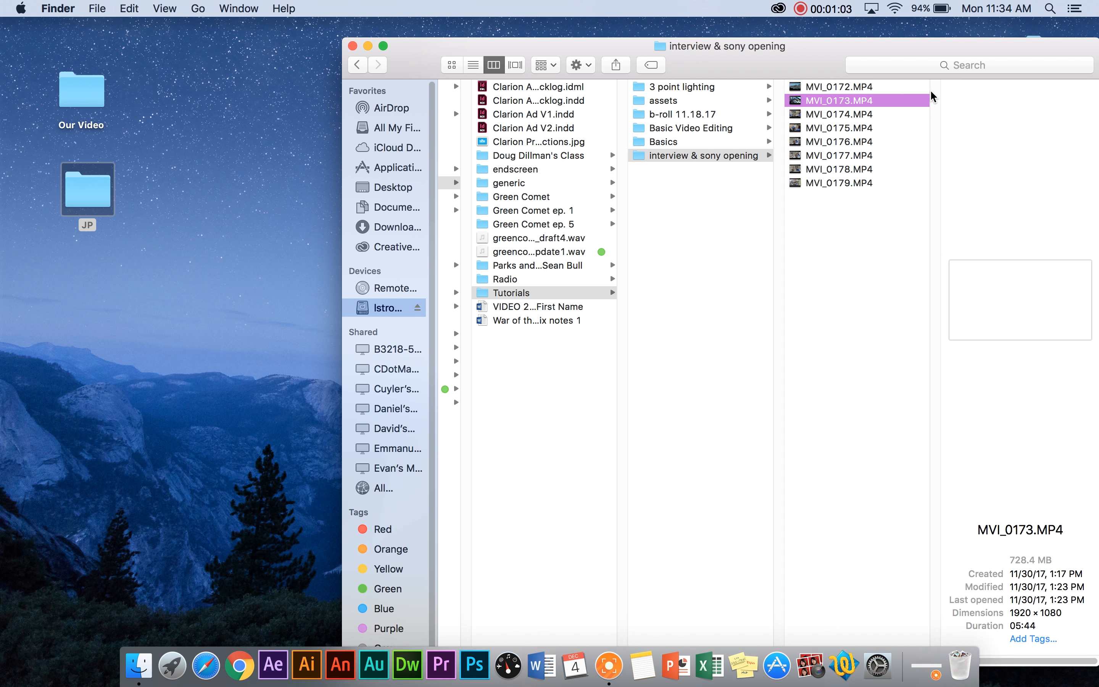
pyautogui.moveTo(842, 103); pyautogui.dragTo(88, 186)
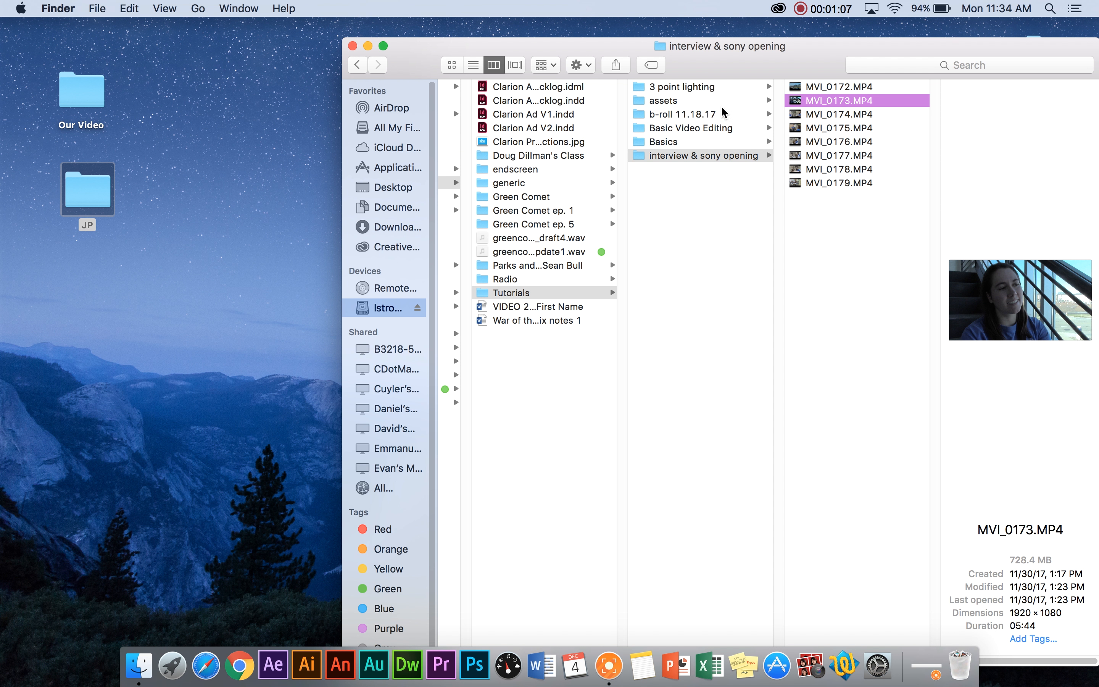
# Open the JP folder beside the drive's window and move MVI_0173.MP4 into its assets subfolder
pyautogui.doubleClick(90, 195)
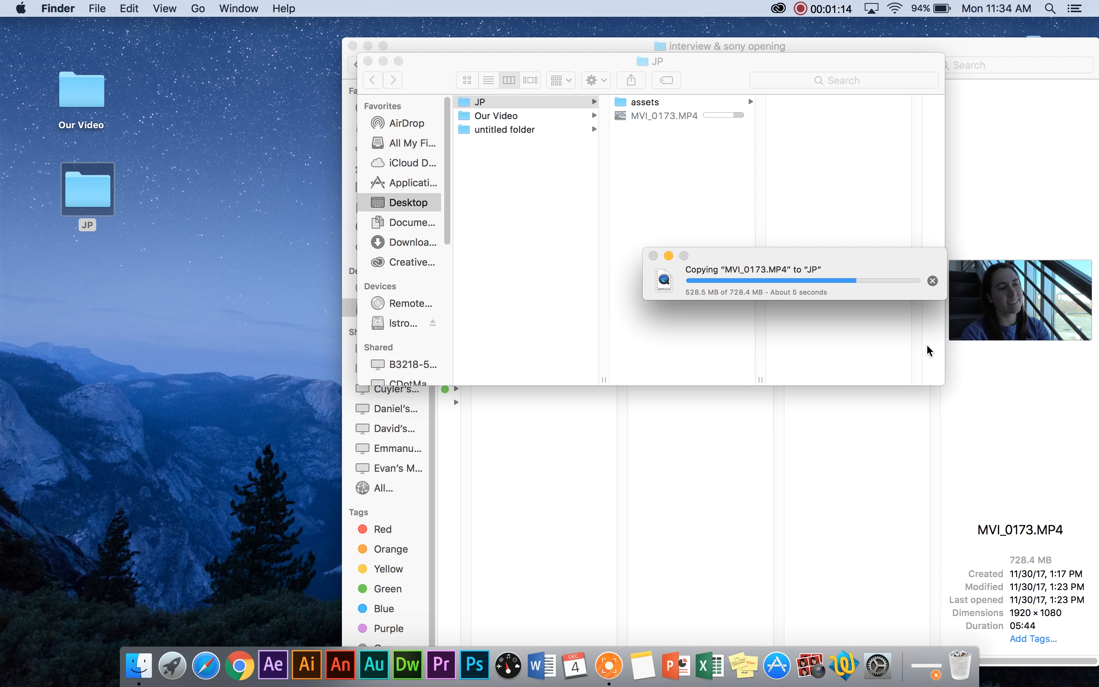
pyautogui.moveTo(724, 64); pyautogui.dragTo(451, 277)
pyautogui.moveTo(359, 333); pyautogui.dragTo(716, 265)
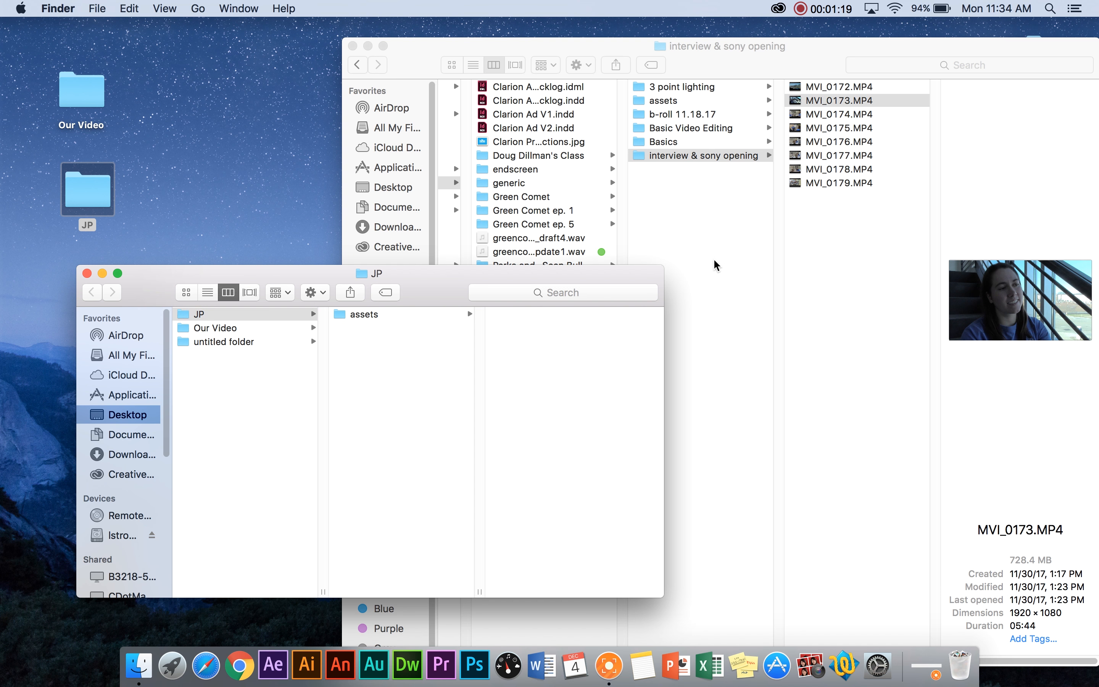
# Copy all clips from MVI_0164.MP4 to MVI_0171.MP4 in the b-roll 11.18.17 folder into JP's assets folder
pyautogui.click(676, 116)
pyautogui.click(663, 114)
pyautogui.click(803, 88)
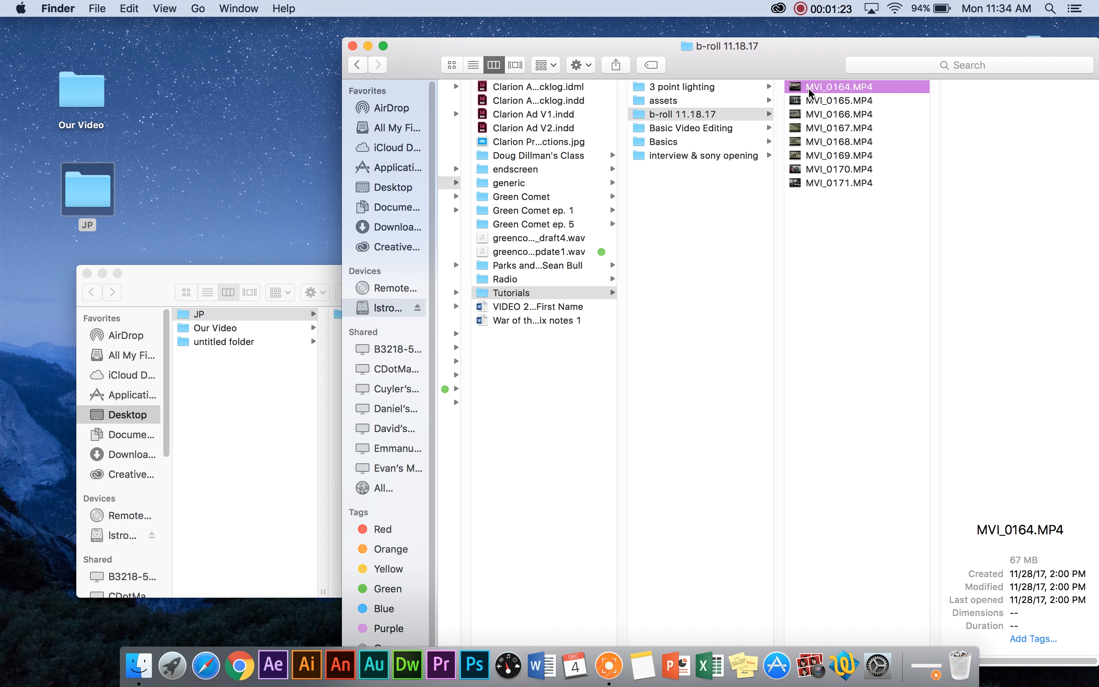
pyautogui.keyDown('shift'); pyautogui.click(802, 182); pyautogui.keyUp('shift')
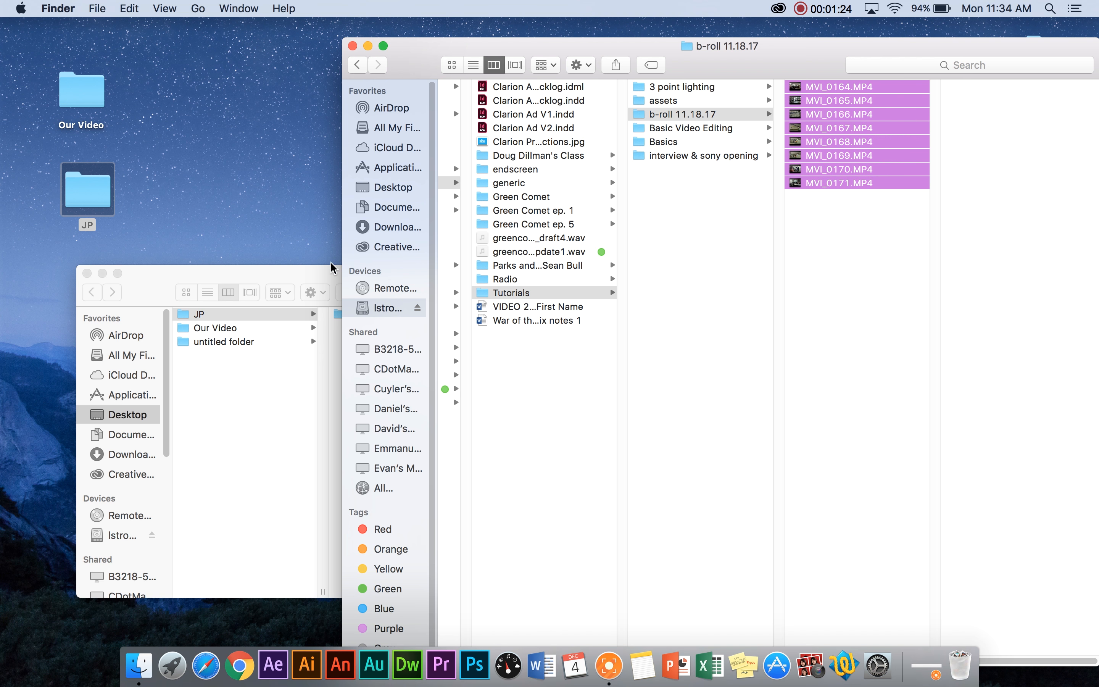
pyautogui.click(333, 268)
pyautogui.moveTo(831, 120); pyautogui.dragTo(358, 314)
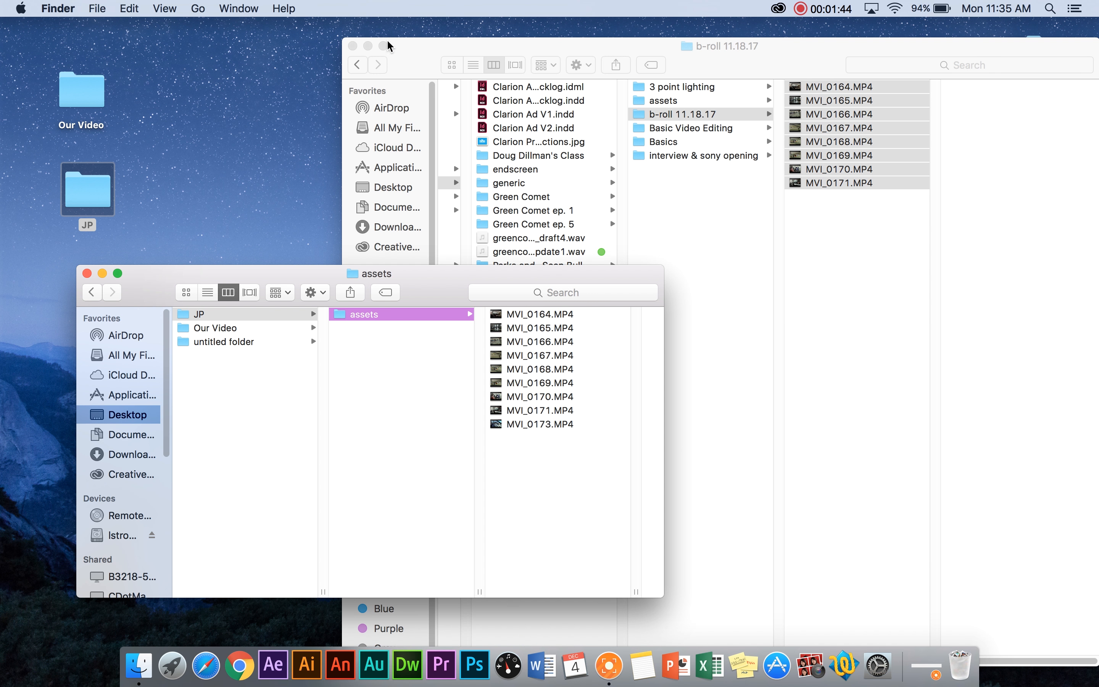
# Close the external drive's window and launch Premiere Pro
pyautogui.click(353, 46)
pyautogui.moveTo(456, 273); pyautogui.dragTo(583, 131)
pyautogui.click(442, 667)
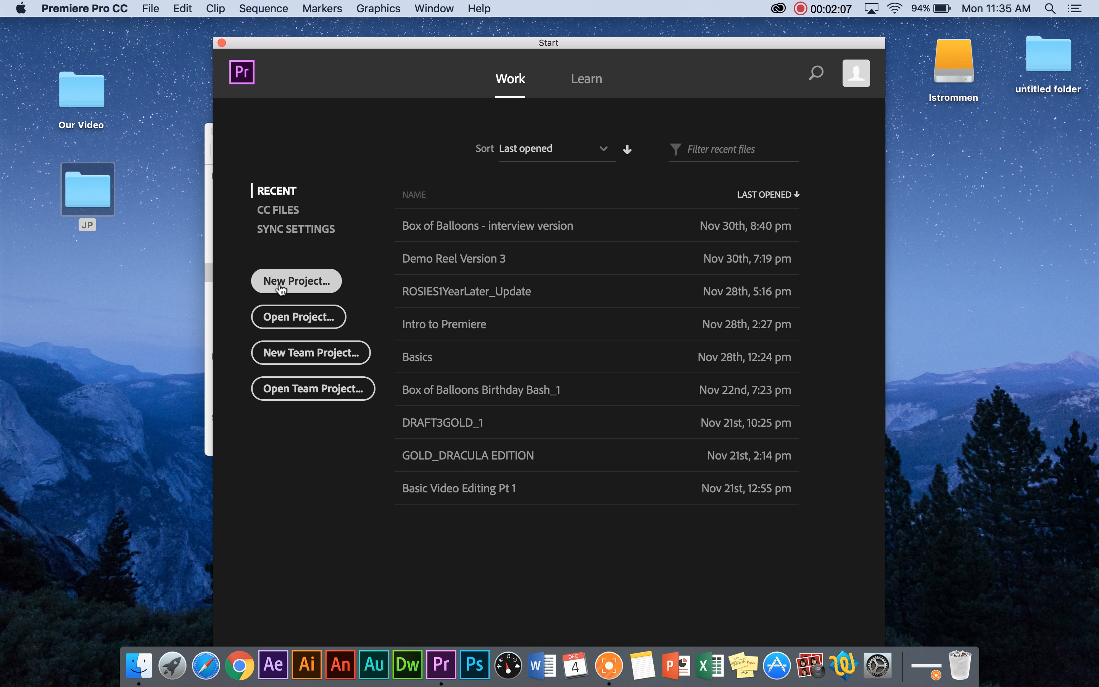
# Start a new project and set its location to the JP folder on the desktop
pyautogui.click(297, 282)
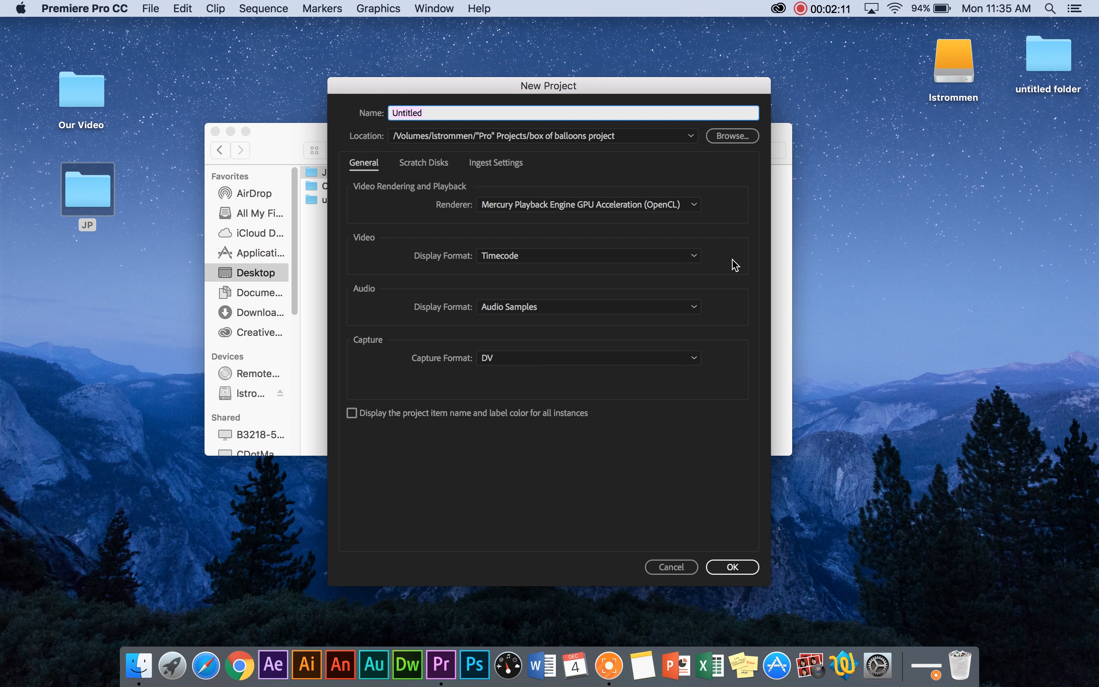
pyautogui.click(740, 136)
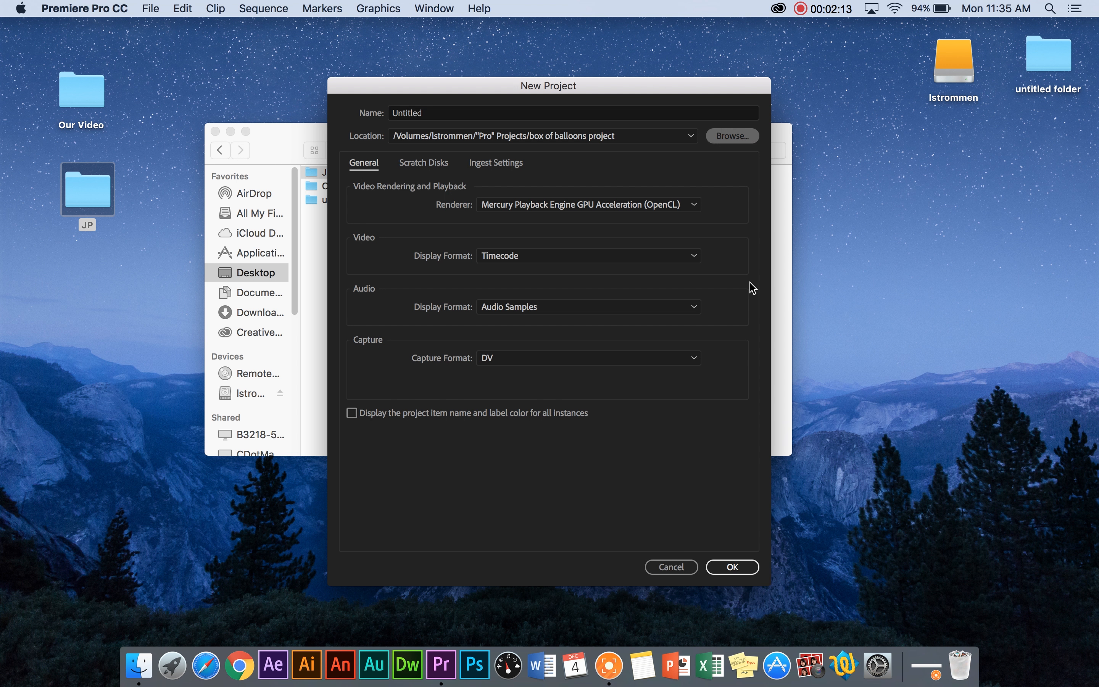
pyautogui.click(434, 224)
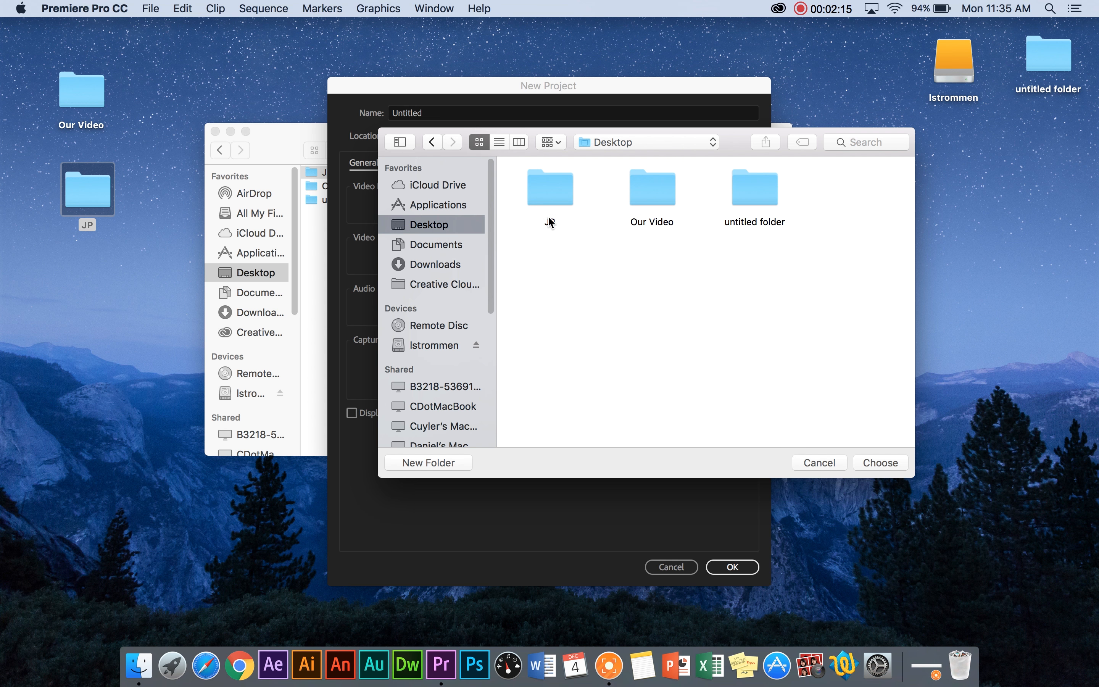
pyautogui.doubleClick(571, 204)
pyautogui.click(880, 463)
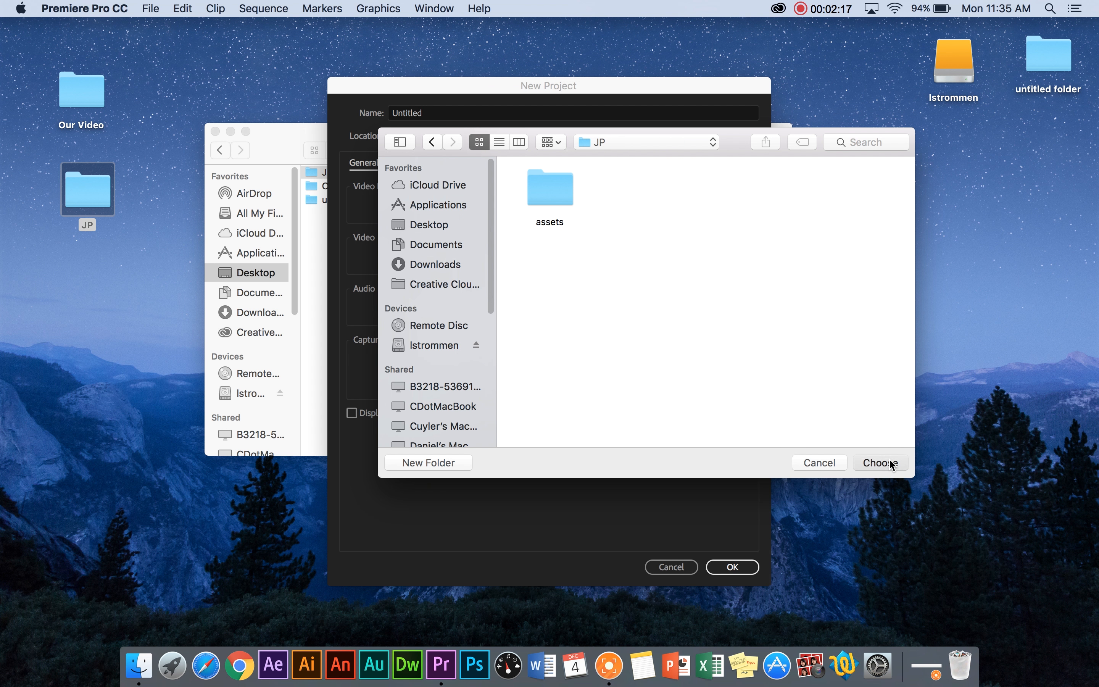
# Name the new project J Interview and create it
pyautogui.click(451, 113)
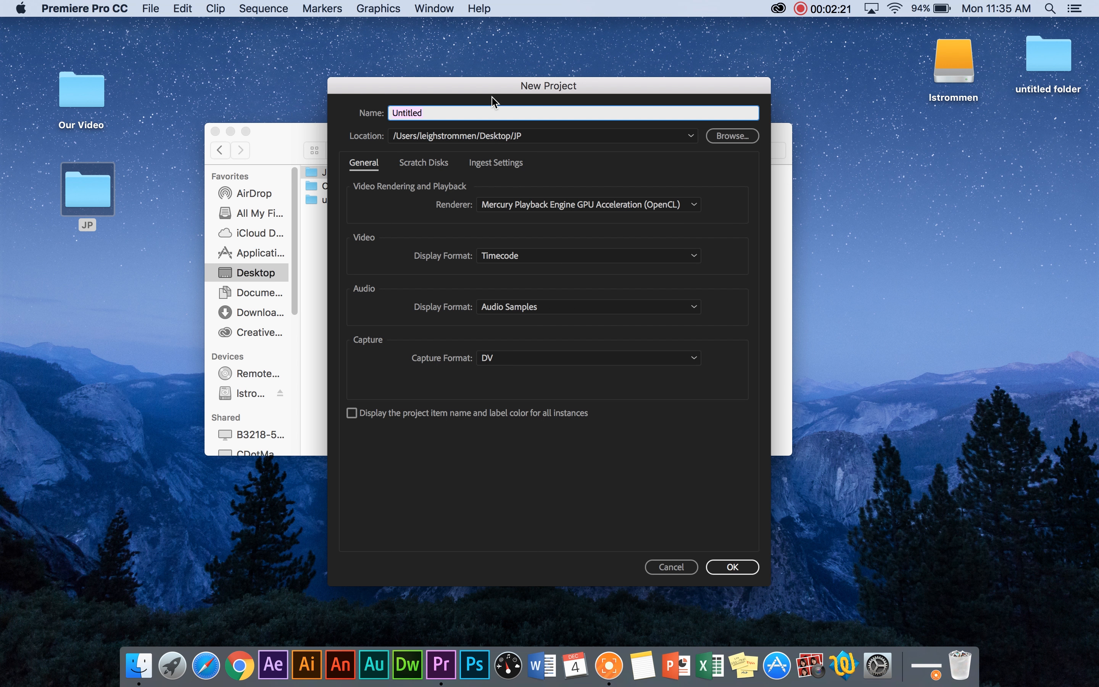
pyautogui.write('J Interview')
pyautogui.click(732, 567)
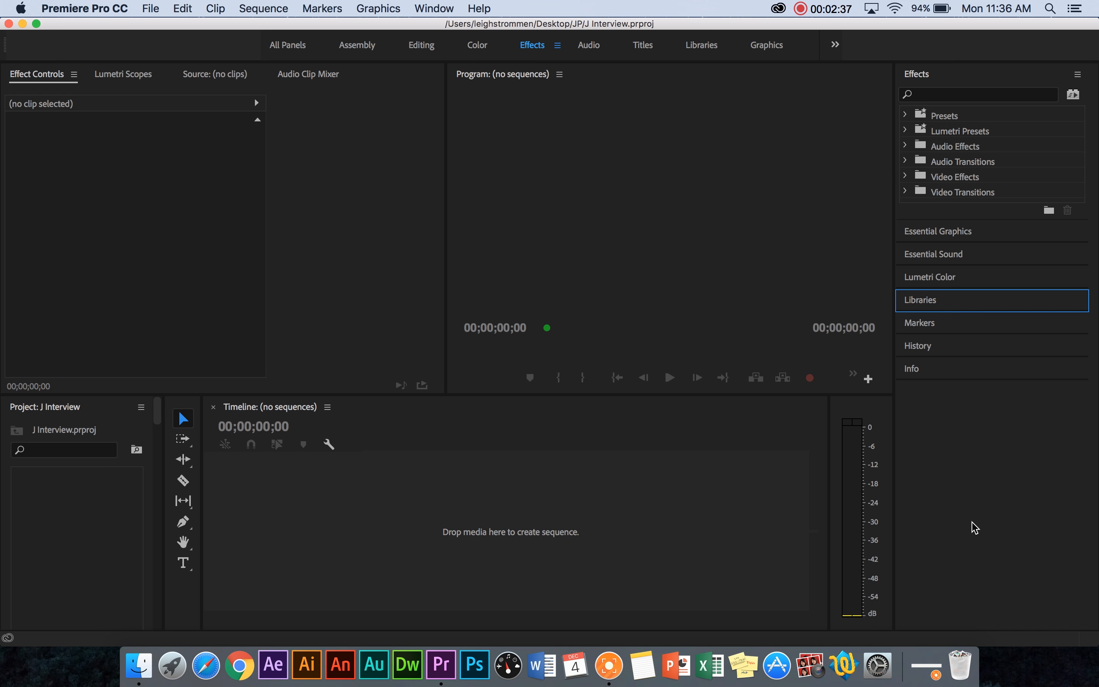
# Switch to the Editing workspace and import all the clips from the assets folder into the project
pyautogui.click(422, 45)
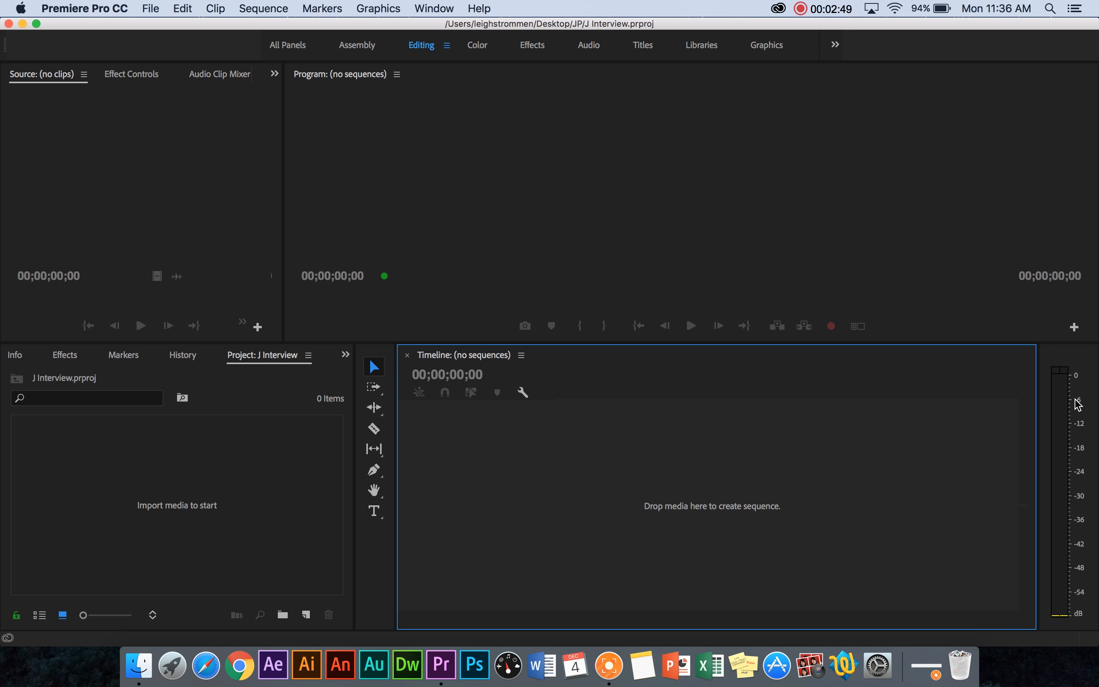
pyautogui.doubleClick(141, 502)
pyautogui.doubleClick(453, 156)
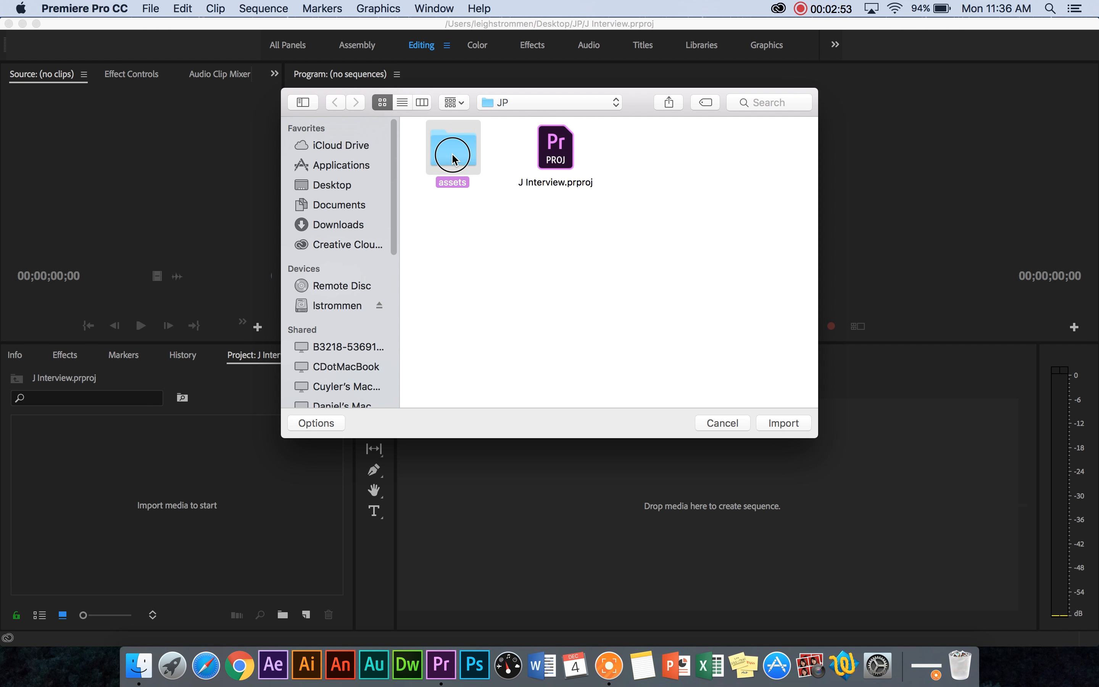
pyautogui.moveTo(785, 363); pyautogui.dragTo(468, 172)
pyautogui.click(782, 423)
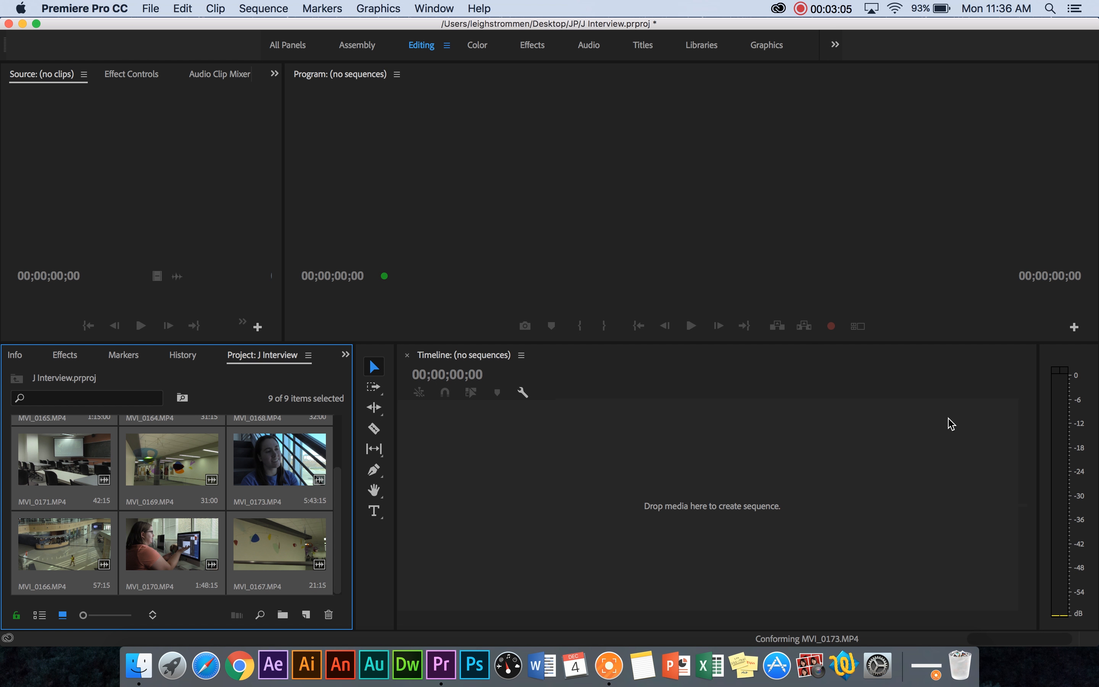
# Create a new sequence named J Interview Sequence
pyautogui.click(643, 442)
pyautogui.click(152, 9)
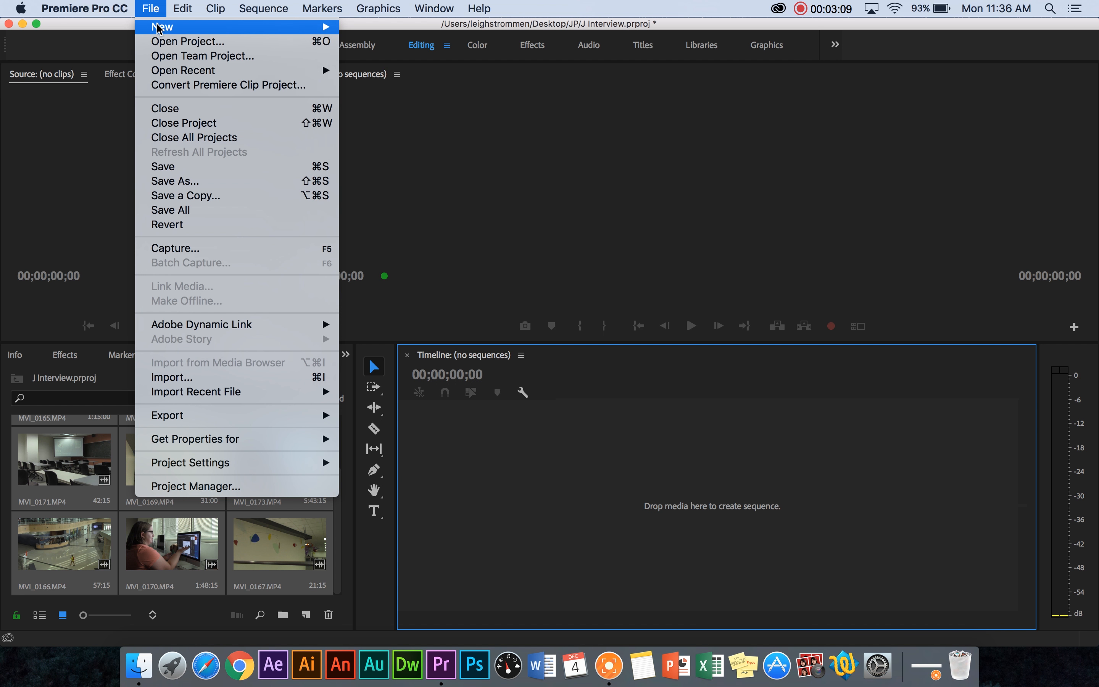
pyautogui.moveTo(163, 26)
pyautogui.click(405, 69)
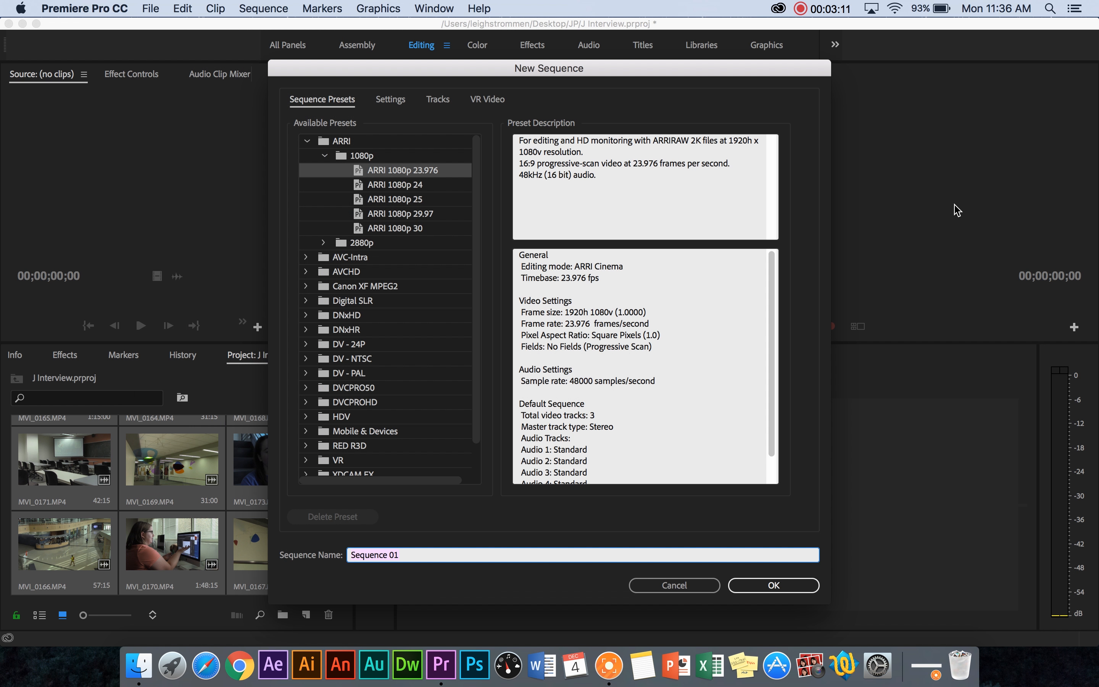
pyautogui.press('BackSpace')
pyautogui.press('BackSpace')
pyautogui.press('BackSpace')
pyautogui.press('BackSpace')
pyautogui.press('BackSpace')
pyautogui.press('BackSpace')
pyautogui.press('BackSpace')
pyautogui.press('BackSpace')
pyautogui.press('BackSpace')
pyautogui.click(774, 585)
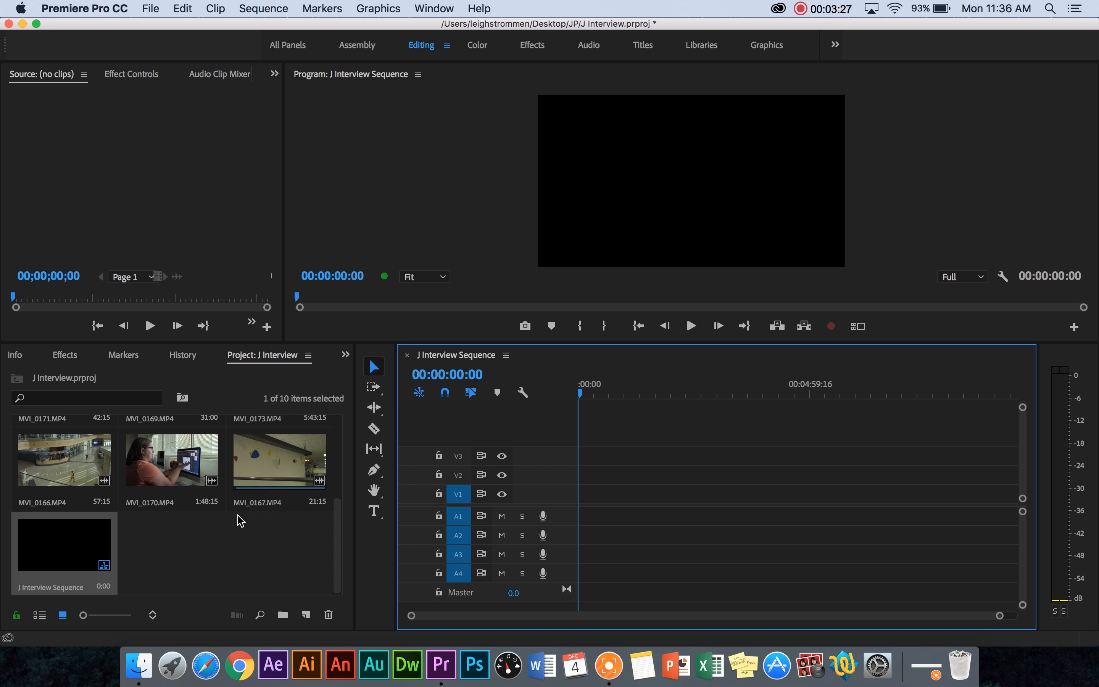
pyautogui.scroll(2, 239, 518)
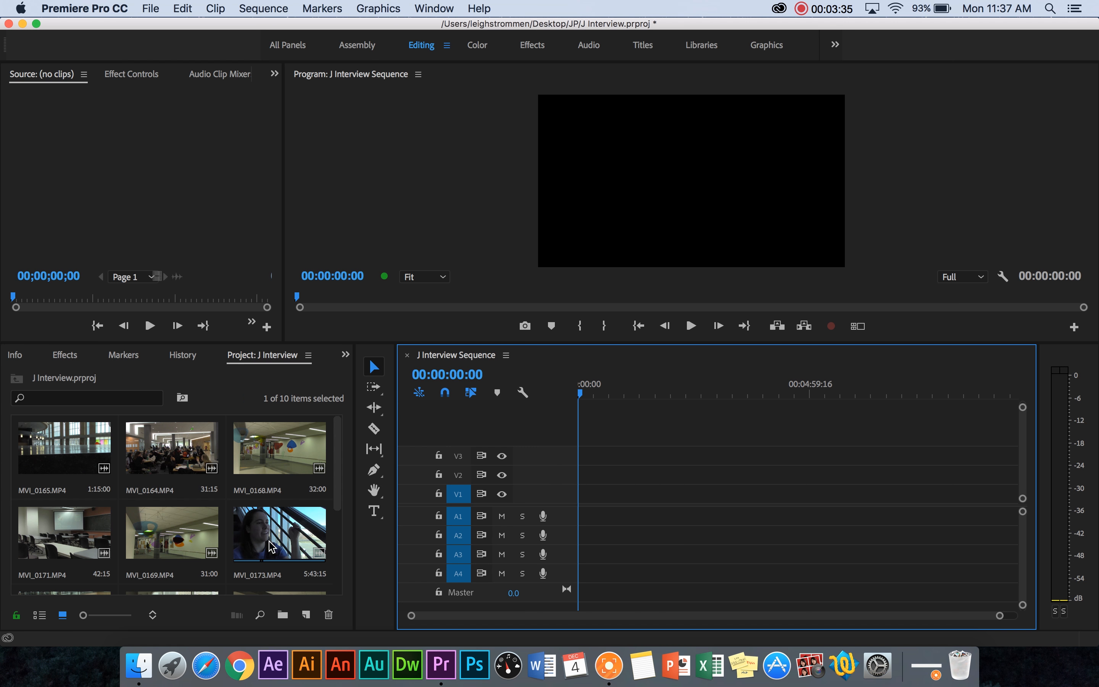
# Open the interview clip MVI_0173.MP4 for source viewing and widen the Source Monitor to about half the window
pyautogui.scroll(-2, 175, 584)
pyautogui.scroll(1, 173, 580)
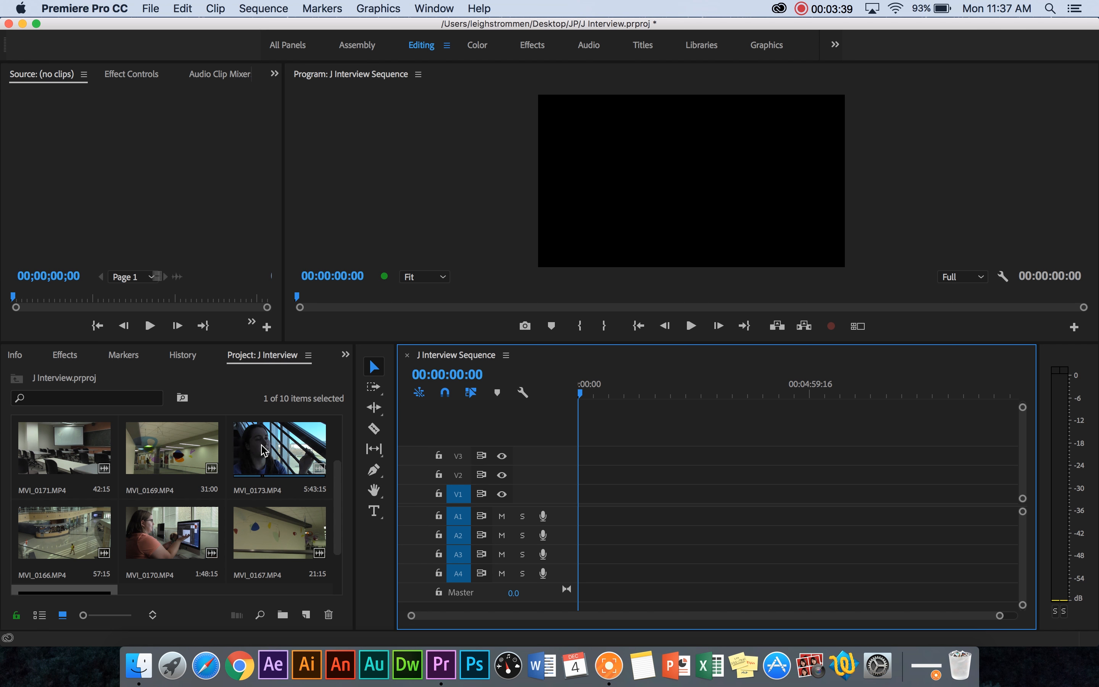
pyautogui.doubleClick(280, 450)
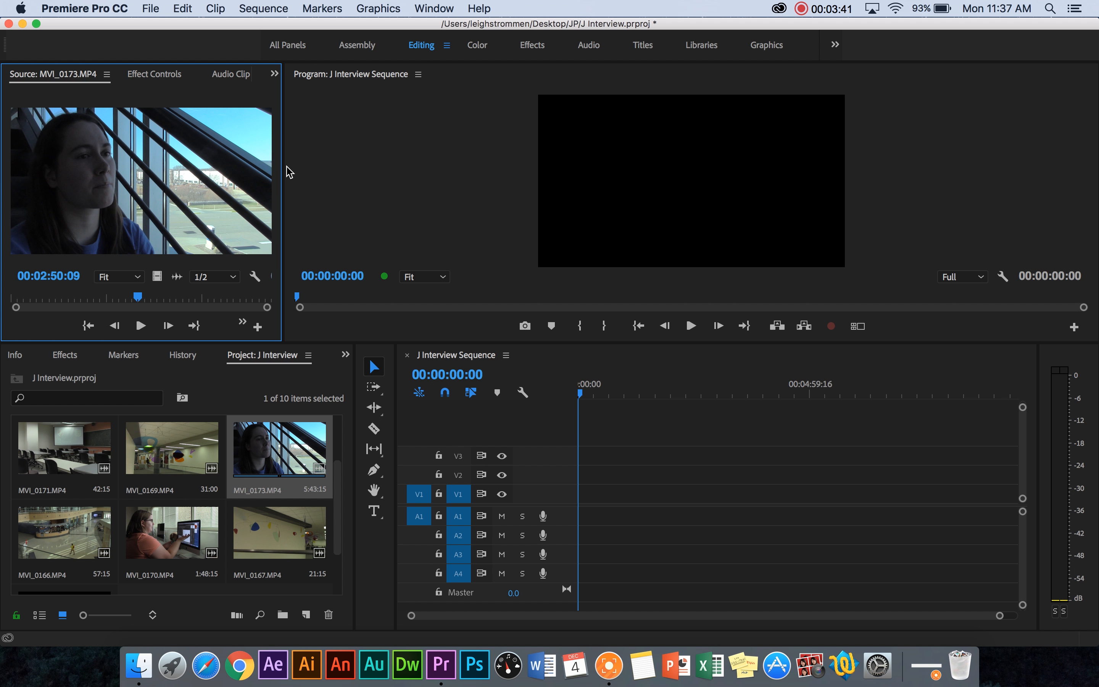
pyautogui.moveTo(290, 165); pyautogui.dragTo(577, 168)
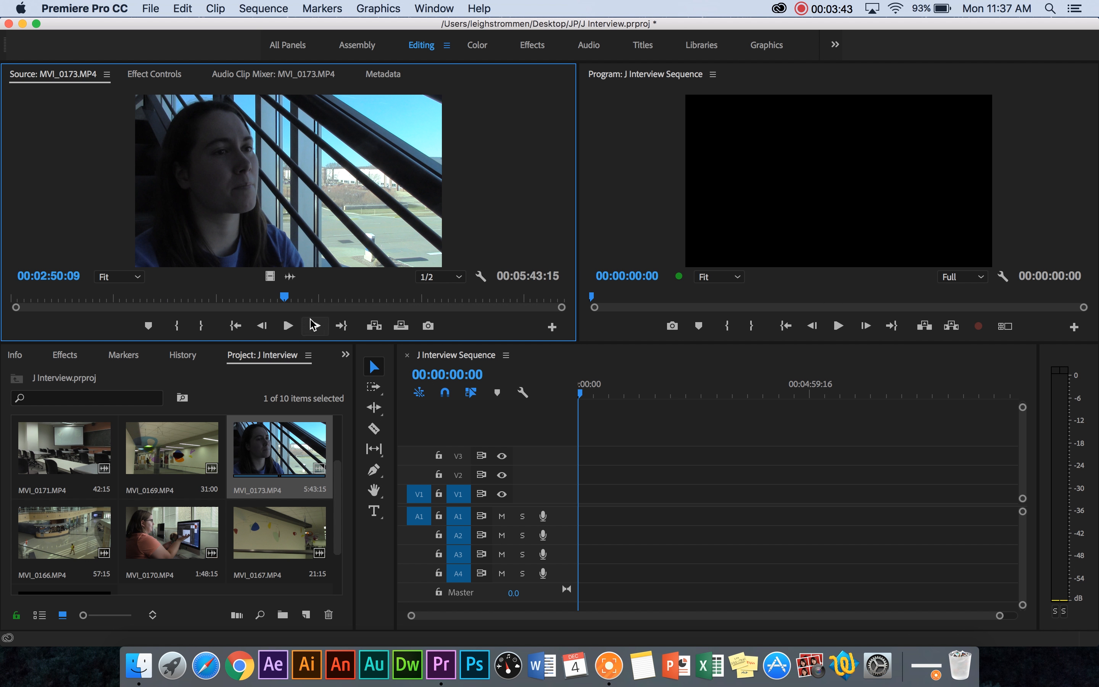
# Play MVI_0173.MP4 from its beginning, then review the passage between about 00:00:44 and 00:00:57 for a usable answer
pyautogui.moveTo(285, 299); pyautogui.dragTo(12, 308)
pyautogui.press('space')
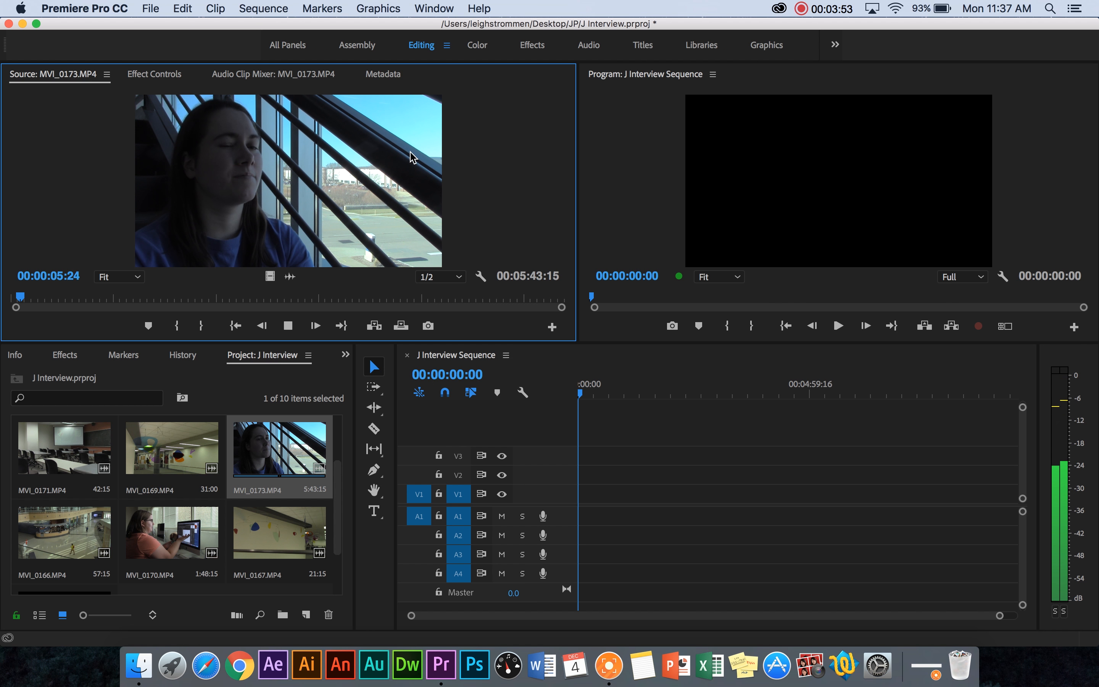
pyautogui.press('space')
pyautogui.moveTo(20, 298); pyautogui.dragTo(80, 299)
pyautogui.press('space')
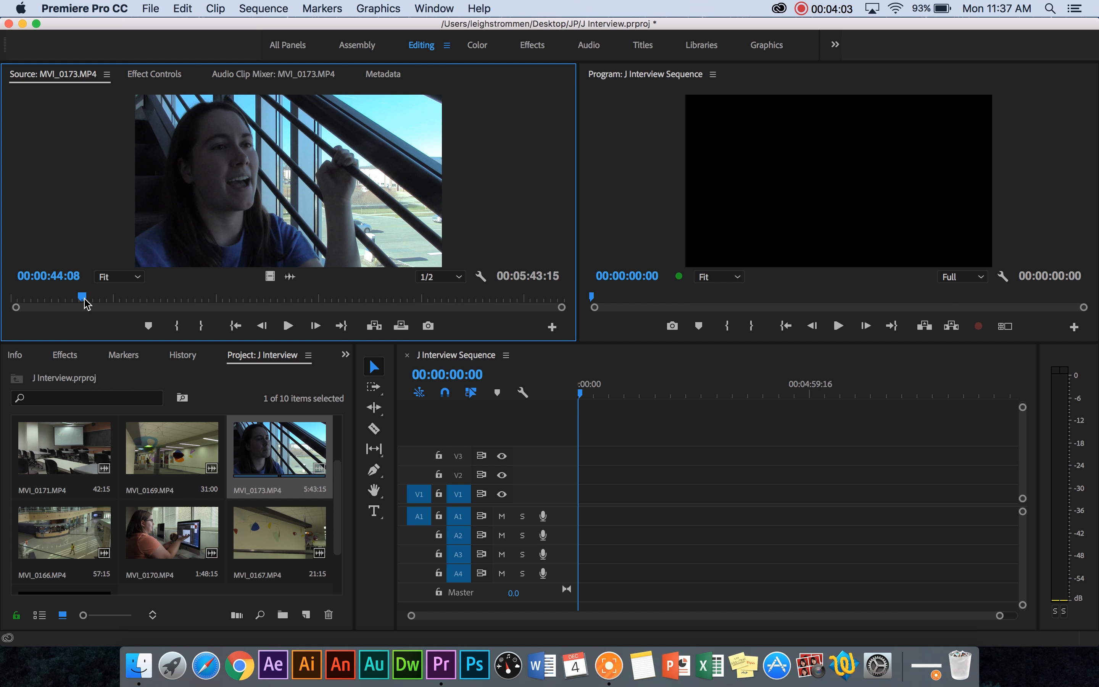
pyautogui.moveTo(87, 303)
pyautogui.mouseDown()
pyautogui.moveTo(111, 303)
pyautogui.moveTo(98, 300)
pyautogui.mouseUp()
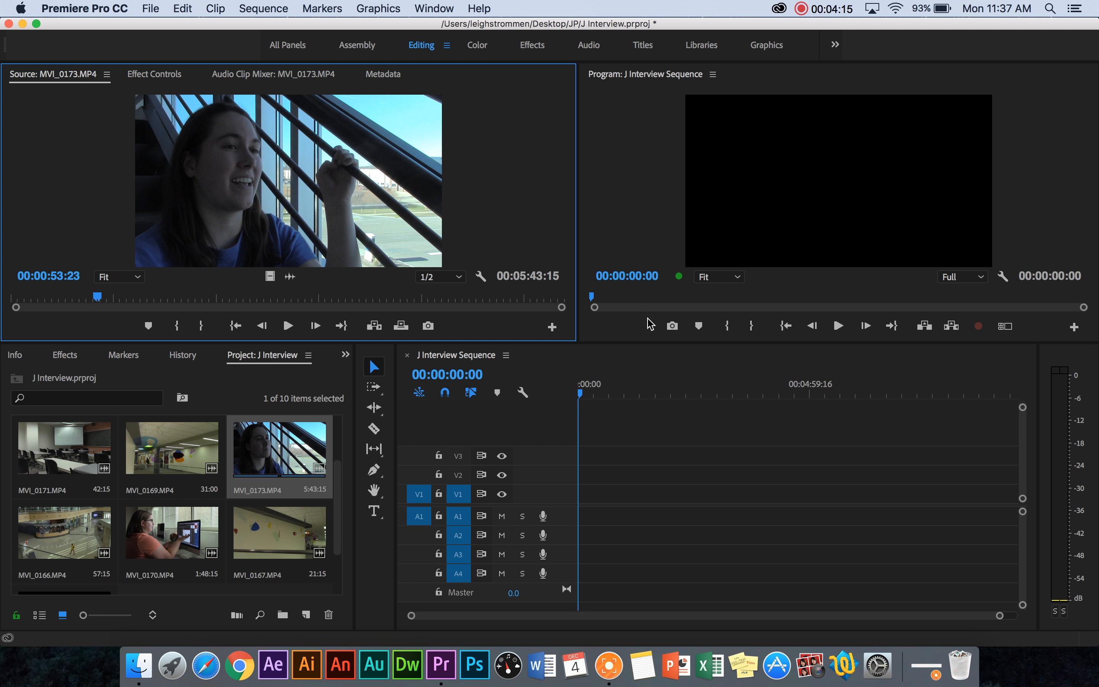
pyautogui.moveTo(585, 393)
pyautogui.mouseDown()
pyautogui.moveTo(714, 402)
pyautogui.moveTo(577, 403)
pyautogui.mouseUp()
pyautogui.moveTo(98, 298)
pyautogui.mouseDown()
pyautogui.moveTo(119, 298)
pyautogui.moveTo(99, 299)
pyautogui.mouseUp()
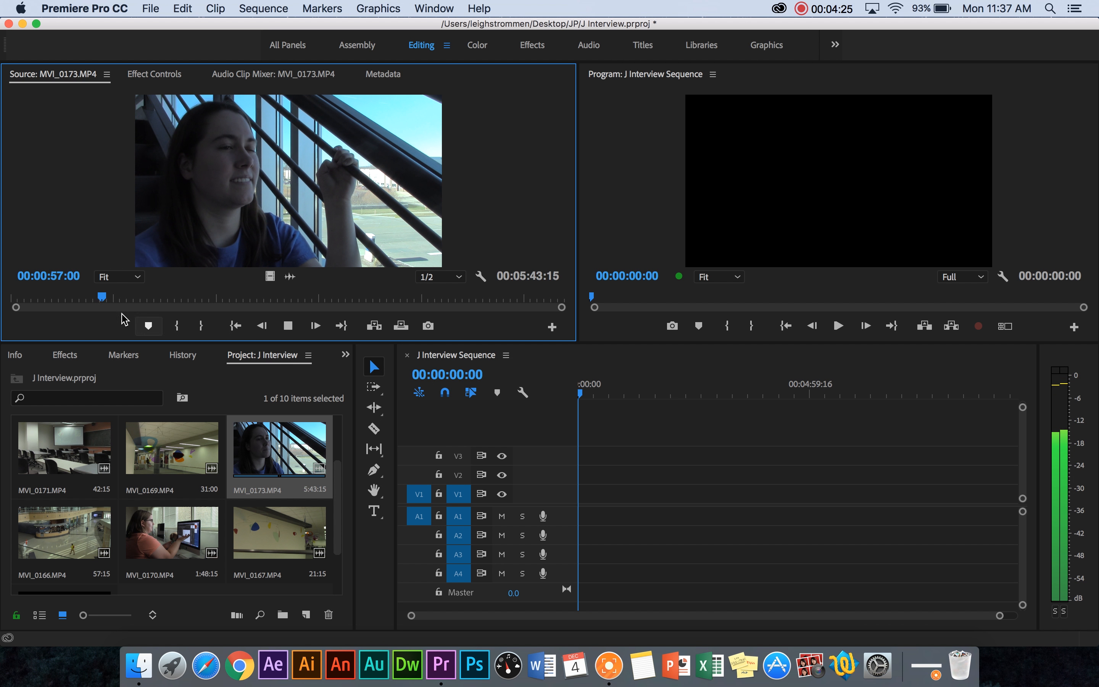
pyautogui.press('space')
pyautogui.click(86, 298)
pyautogui.press('space')
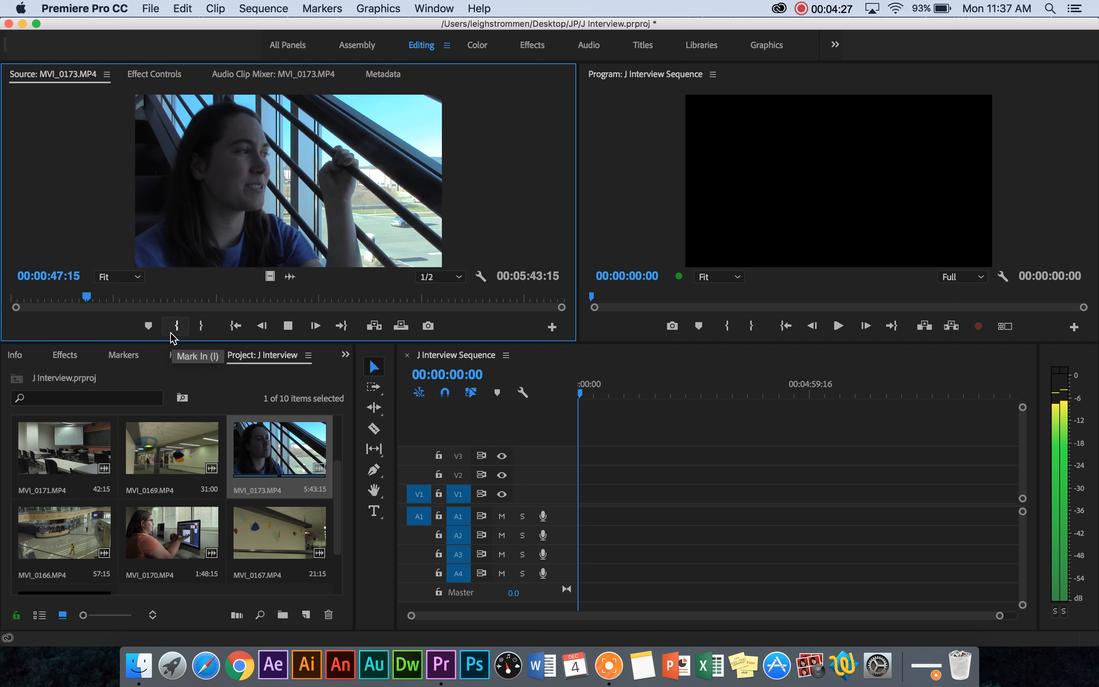
# Mark the first interview section in MVI_0173.MP4 with an In point at 00:00:45:06 and an Out point at 00:01:12:24
pyautogui.click(77, 298)
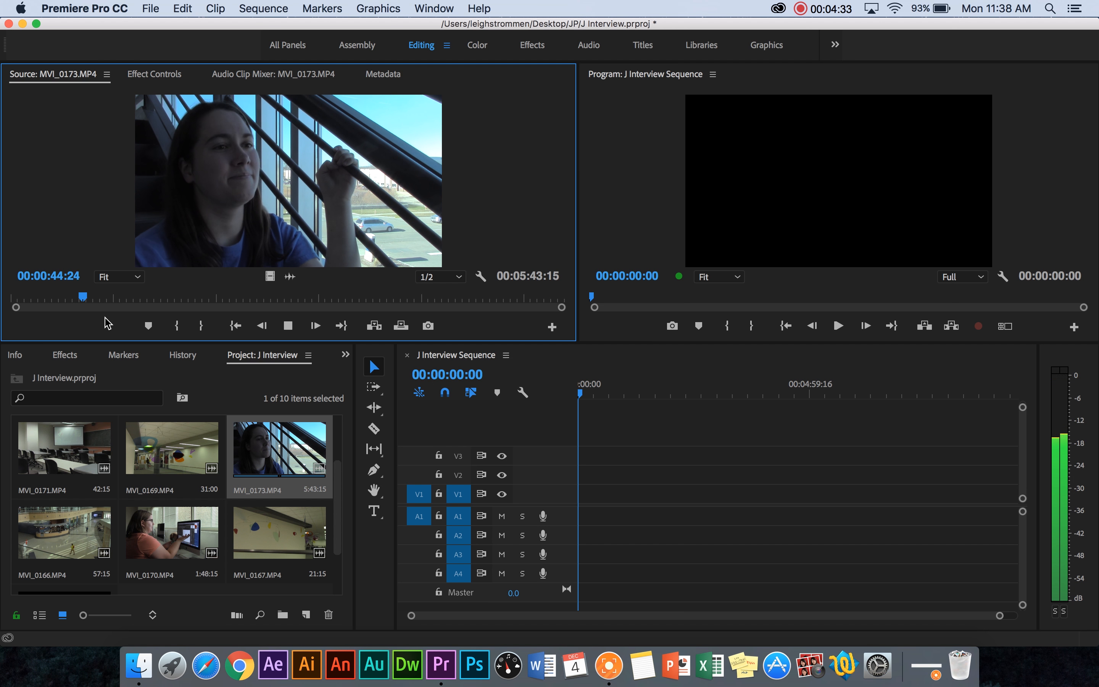
pyautogui.press('space')
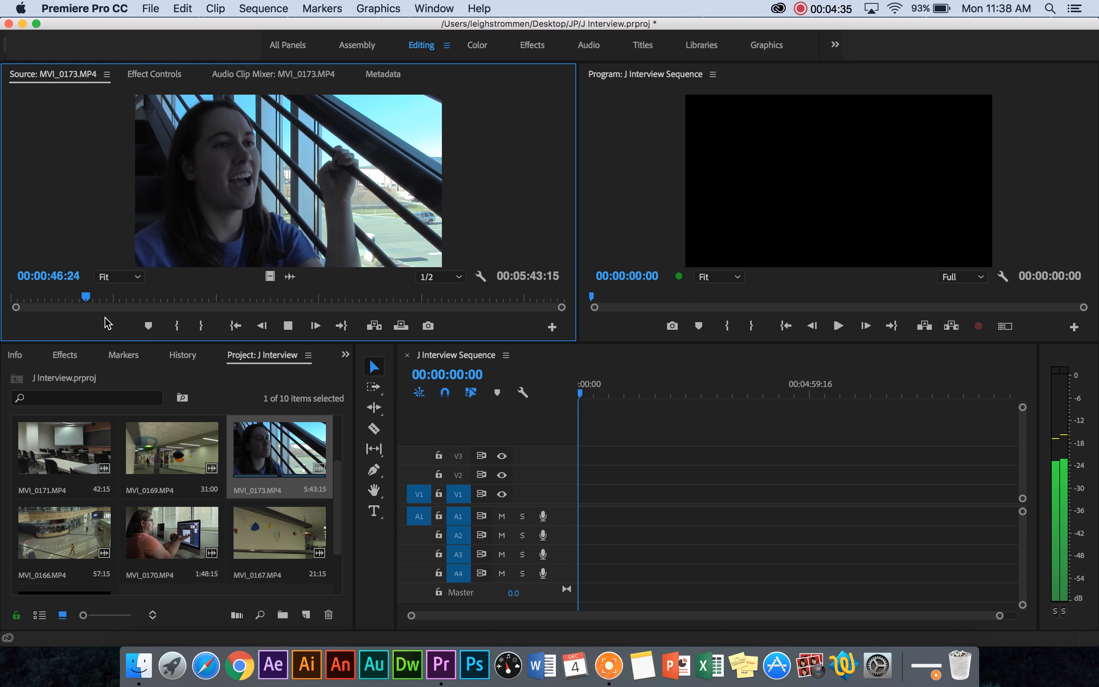
pyautogui.moveTo(87, 300); pyautogui.dragTo(84, 299)
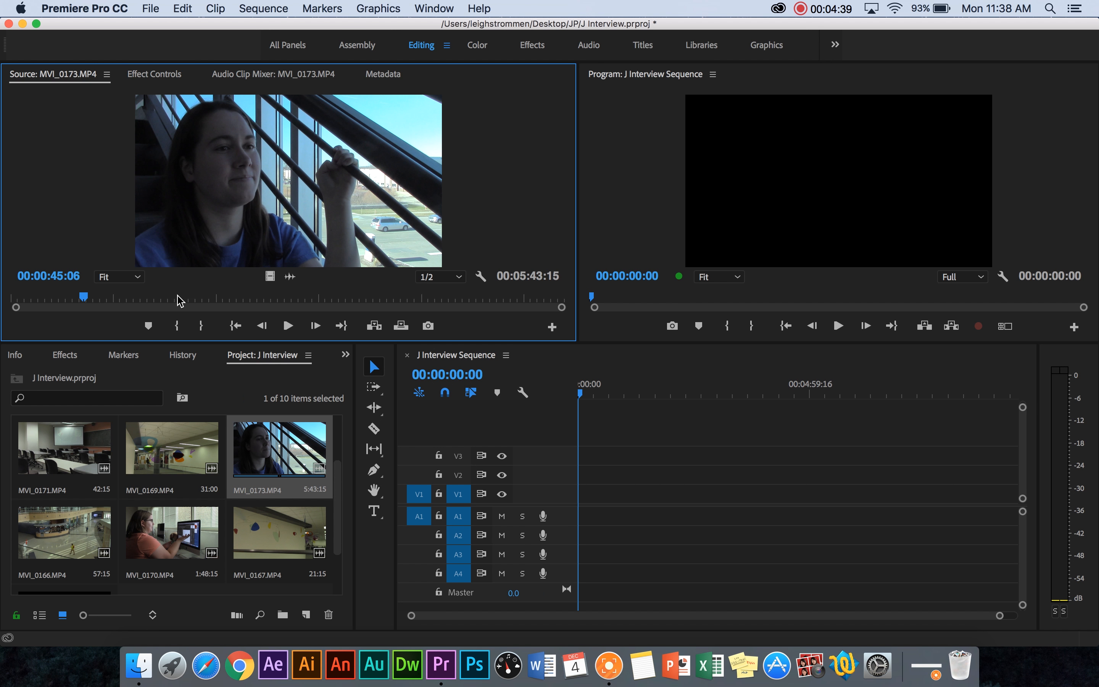
pyautogui.press('i')
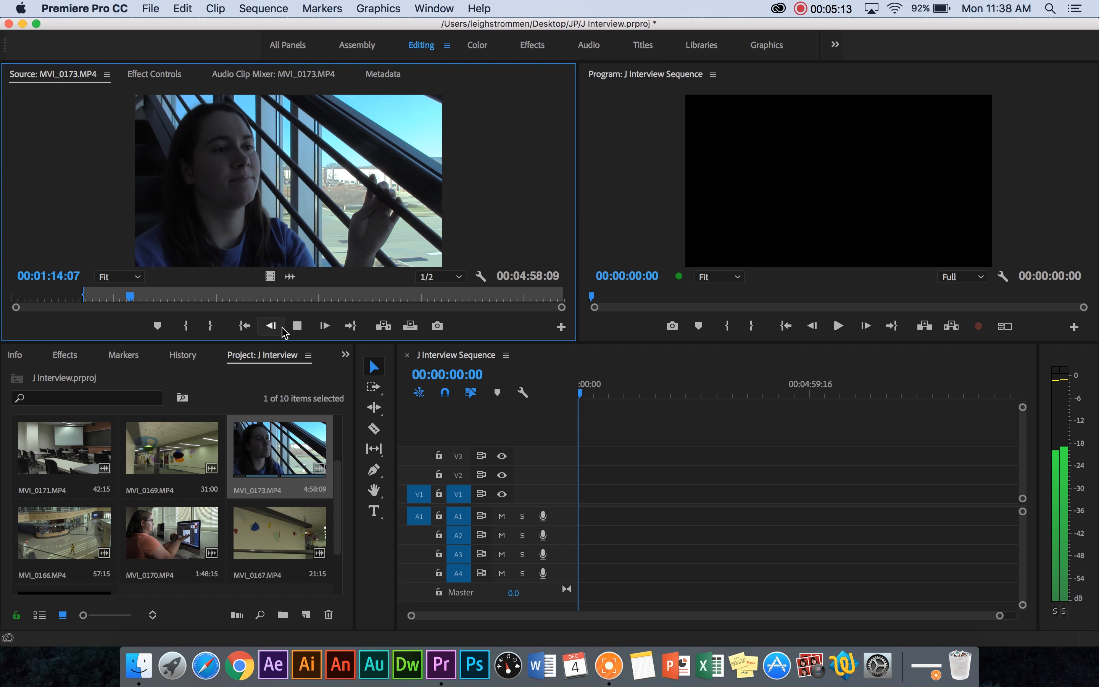
pyautogui.press('space')
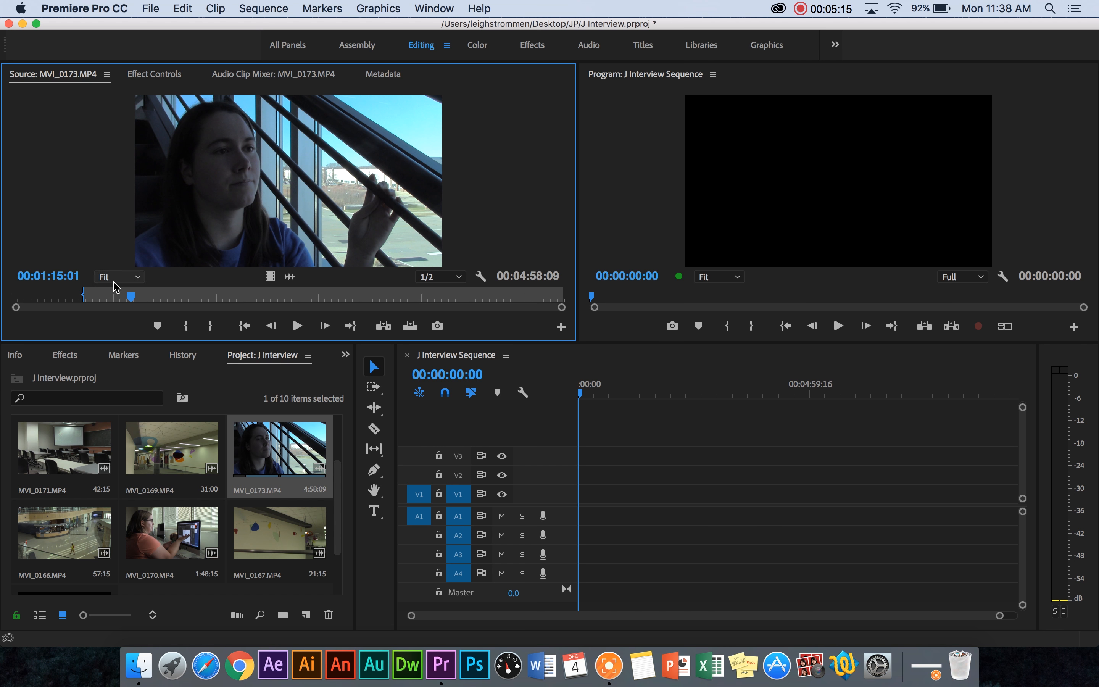
pyautogui.moveTo(132, 298); pyautogui.dragTo(129, 304)
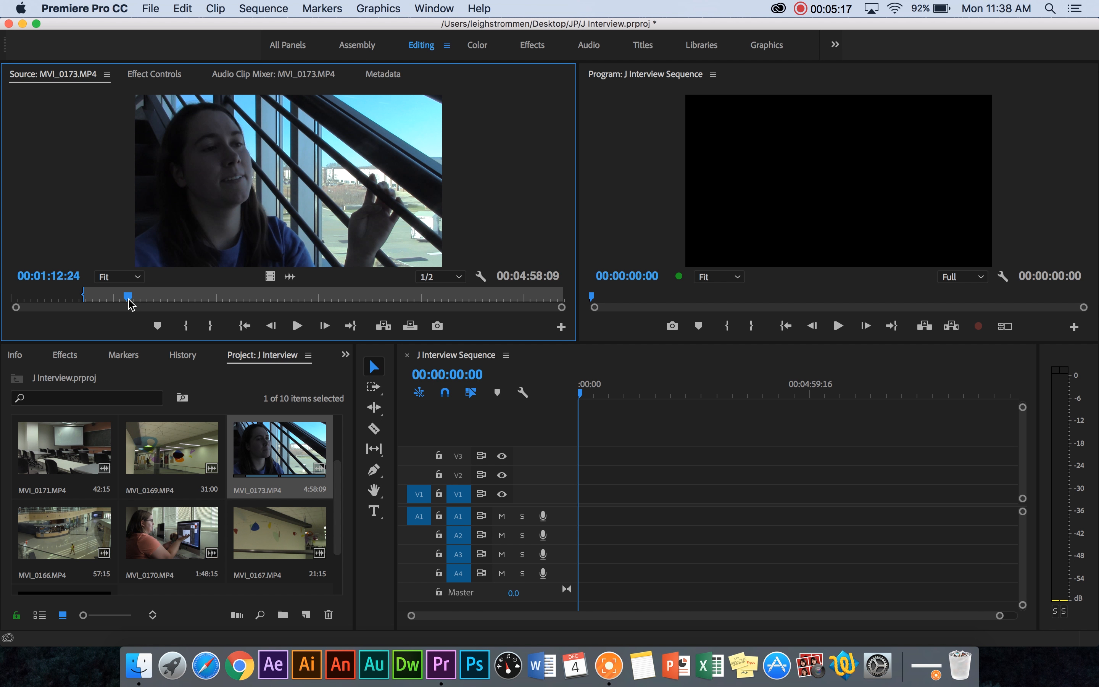
pyautogui.press('o')
# Place the marked section at the start of V1 and A1, changing the sequence settings to match the clip
pyautogui.moveTo(356, 197); pyautogui.dragTo(580, 500)
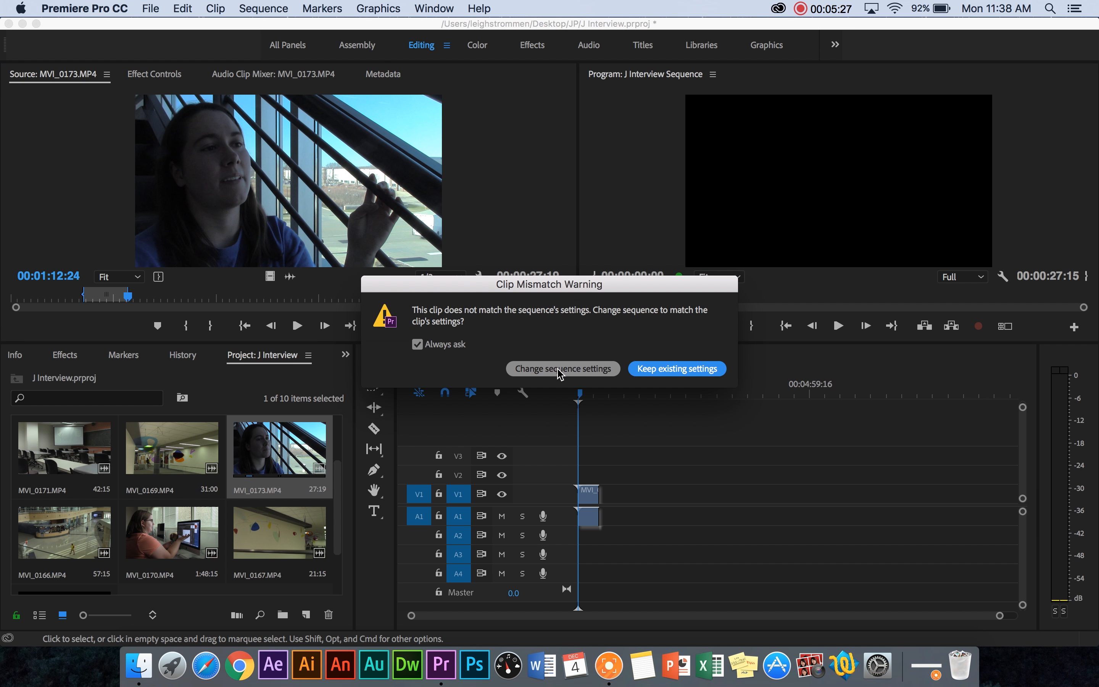
pyautogui.click(560, 370)
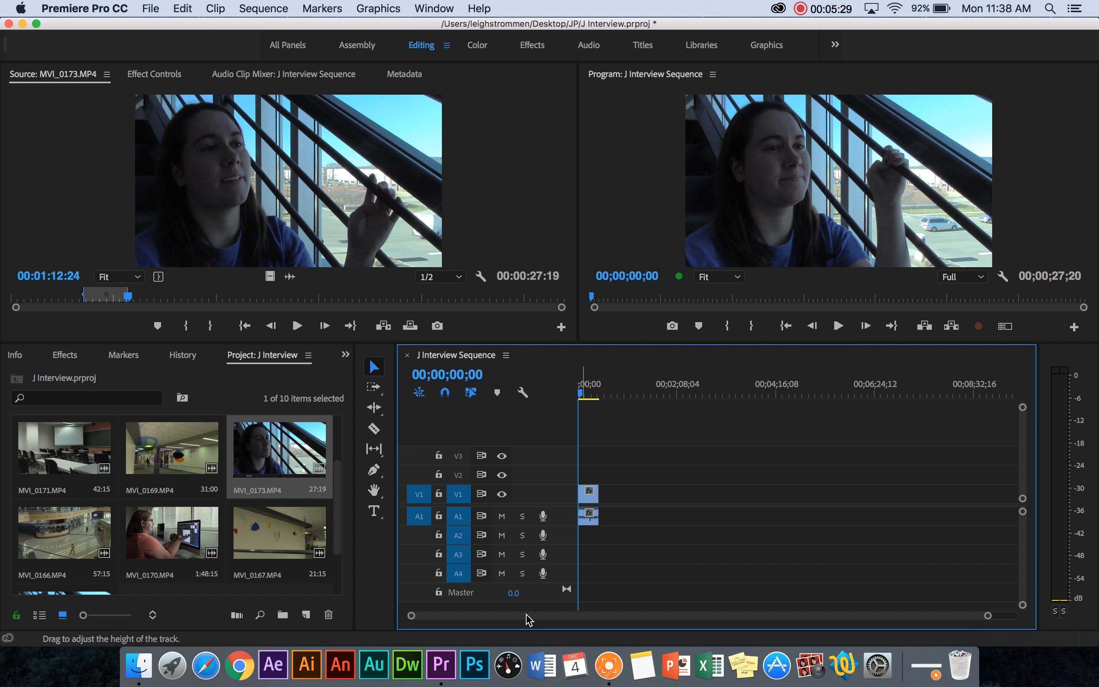
# Trim the start of the interview clip in the sequence to 00;00;01;08, just before the speech begins
pyautogui.moveTo(998, 617)
pyautogui.mouseDown()
pyautogui.moveTo(732, 593)
pyautogui.moveTo(797, 594)
pyautogui.mouseUp()
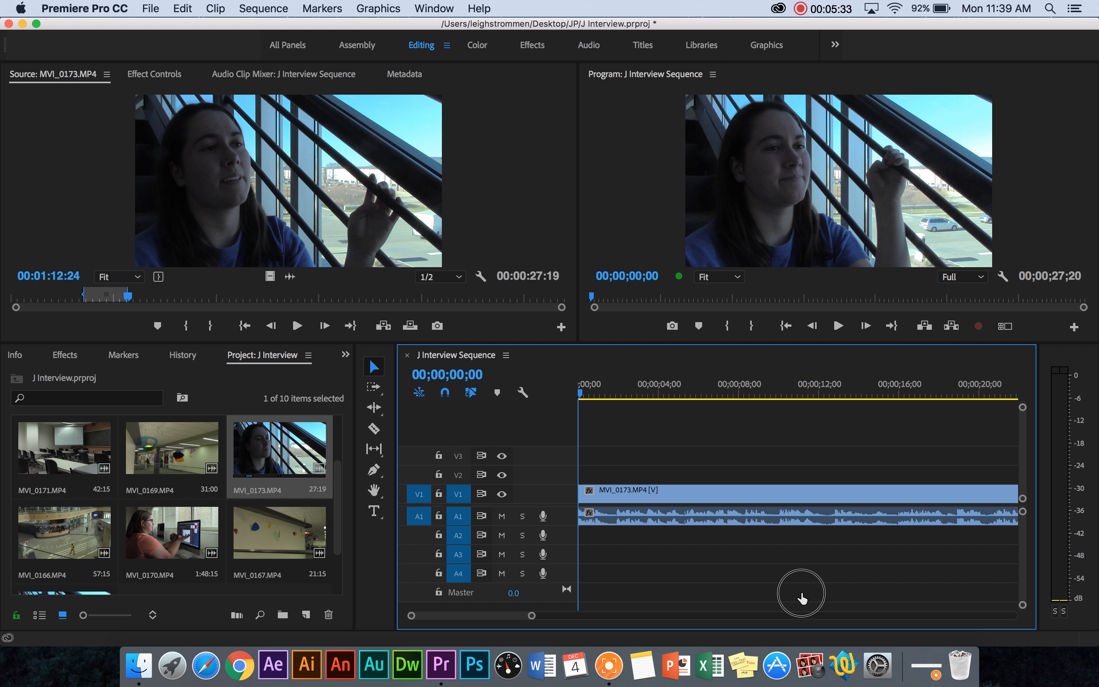
pyautogui.moveTo(582, 393); pyautogui.dragTo(604, 400)
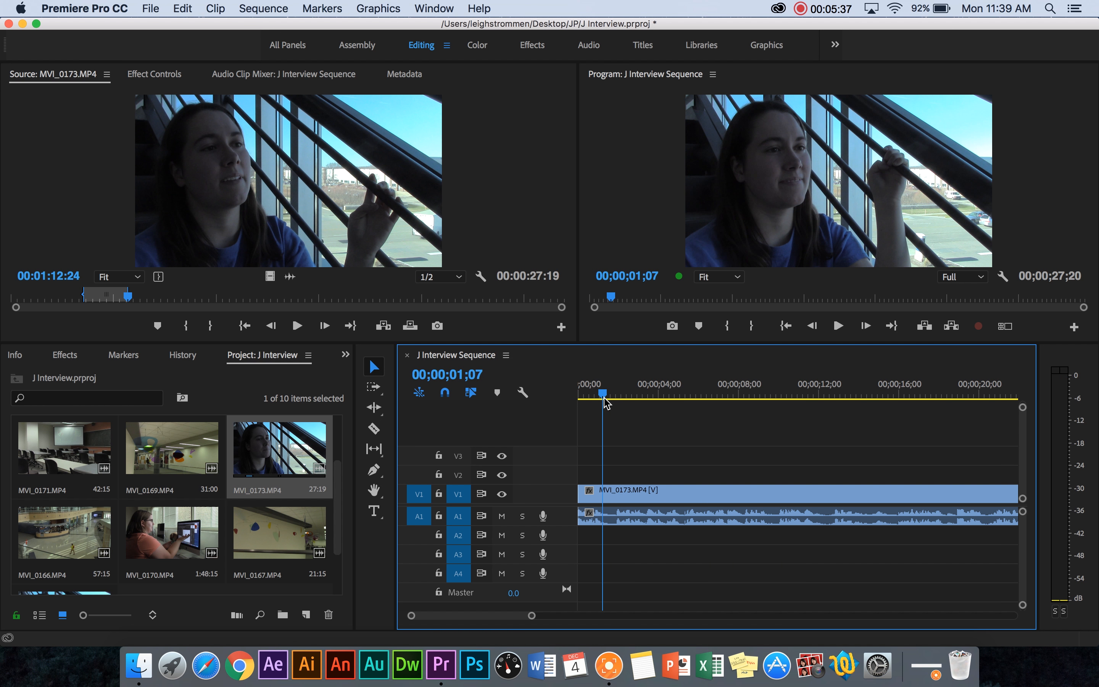
pyautogui.press('space')
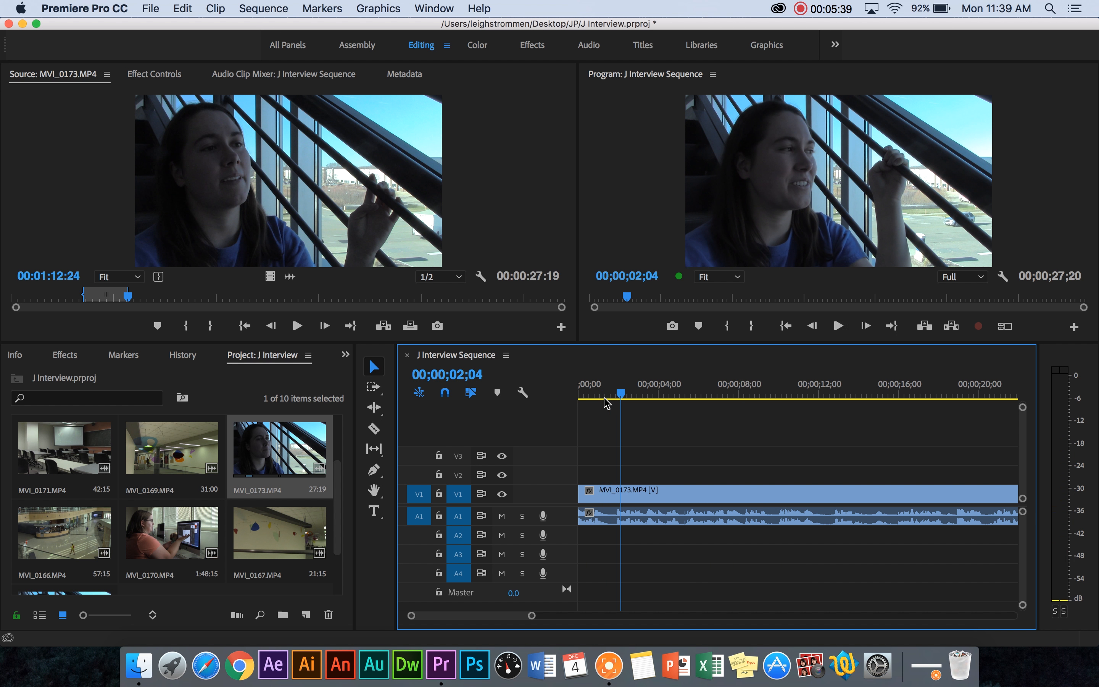
pyautogui.moveTo(625, 396)
pyautogui.mouseDown()
pyautogui.moveTo(590, 394)
pyautogui.moveTo(612, 393)
pyautogui.moveTo(603, 394)
pyautogui.mouseUp()
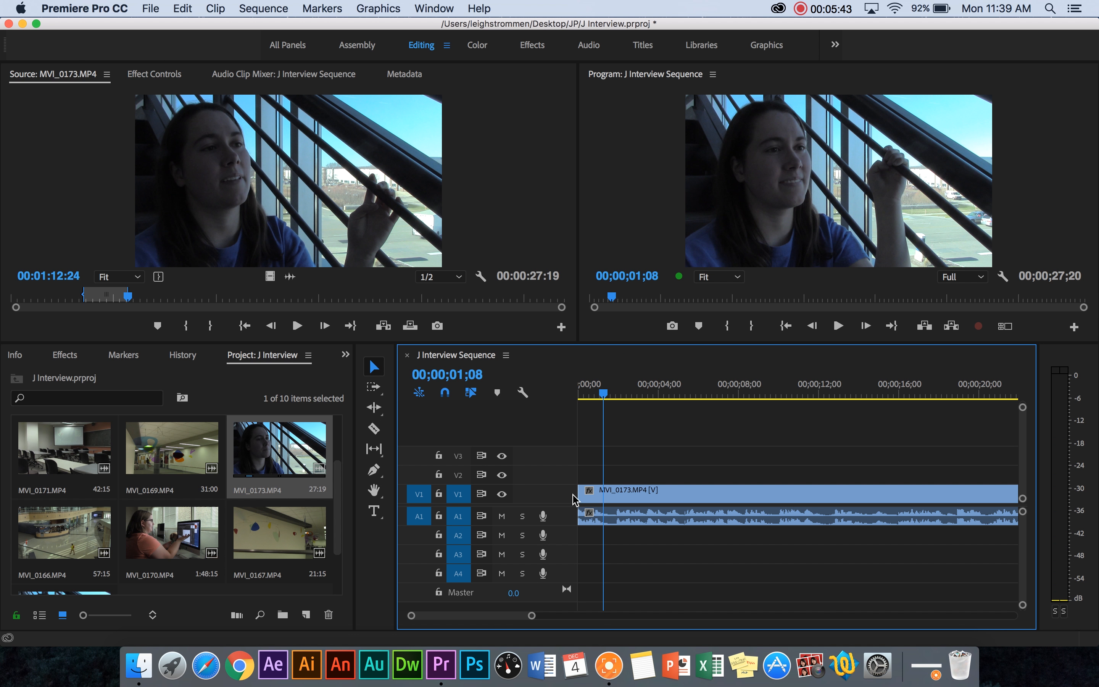
pyautogui.moveTo(578, 493); pyautogui.dragTo(603, 493)
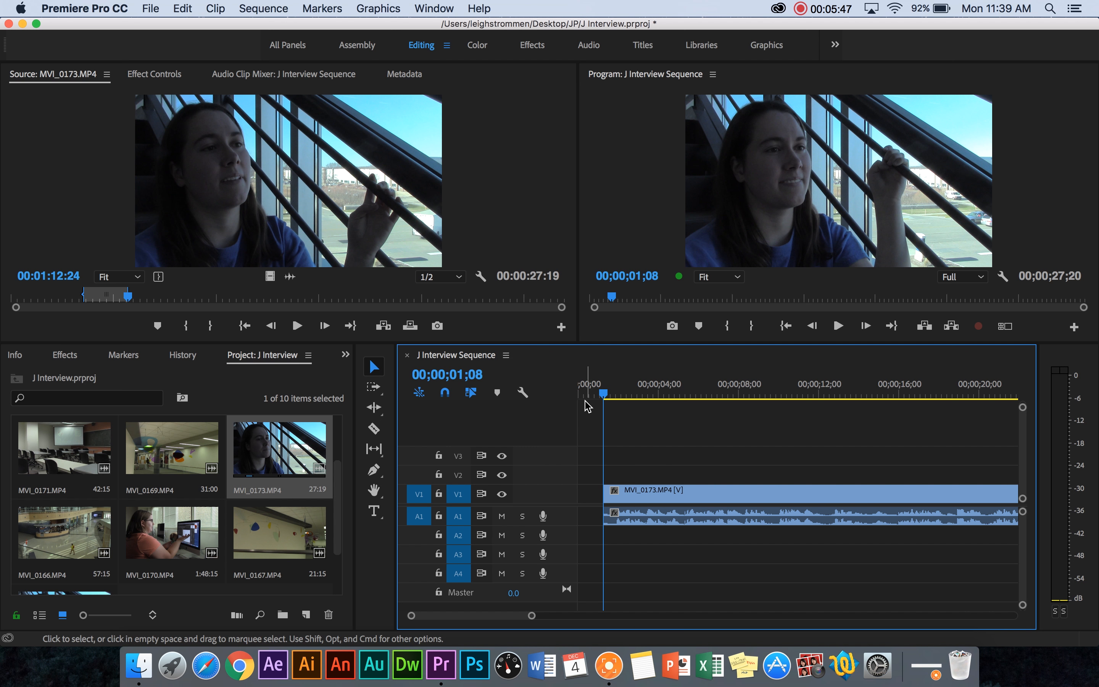
# Play back the trimmed interview clip in the sequence and examine the passage around 00;00;16;00
pyautogui.moveTo(514, 615); pyautogui.dragTo(513, 615)
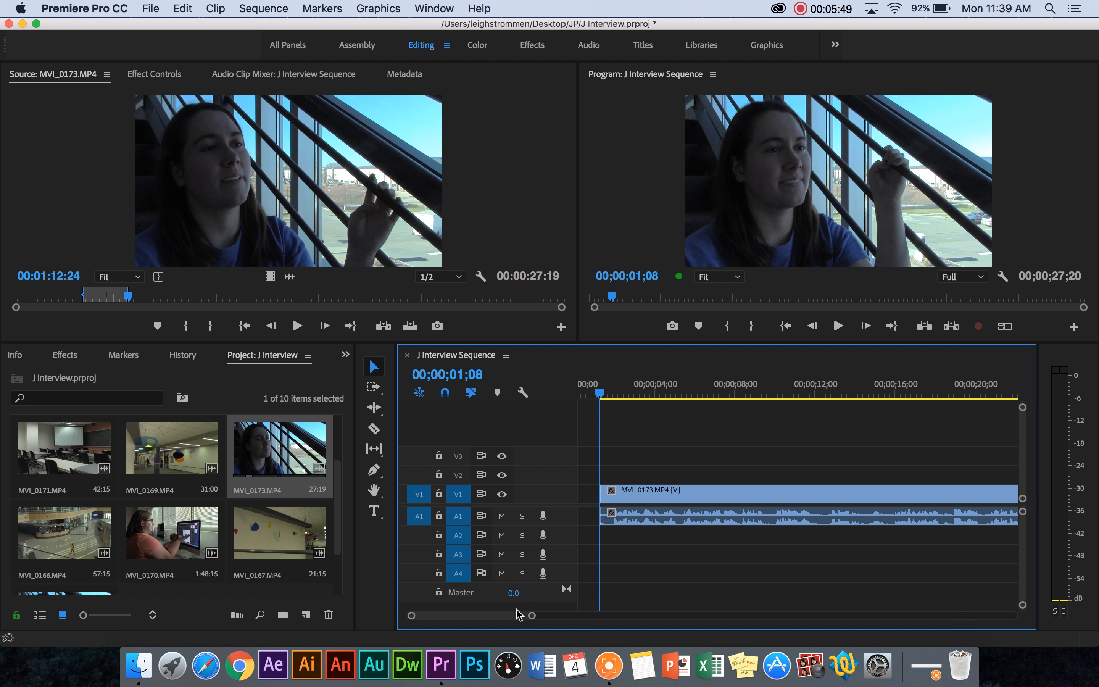
pyautogui.moveTo(602, 399); pyautogui.dragTo(849, 470)
pyautogui.press('space')
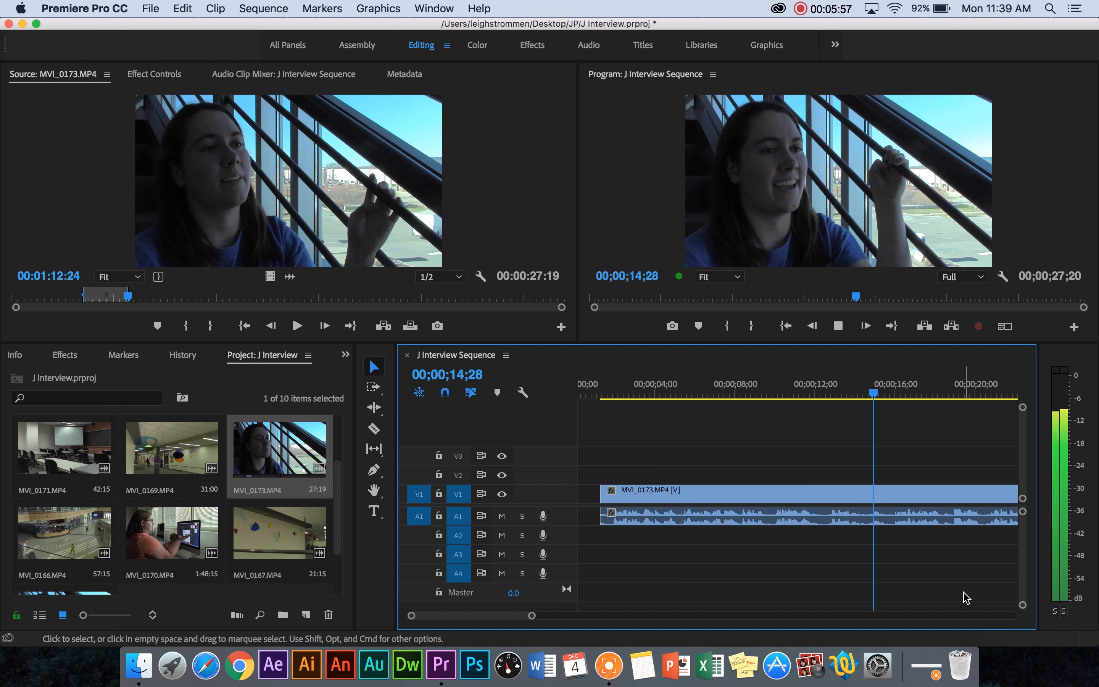
pyautogui.press('space')
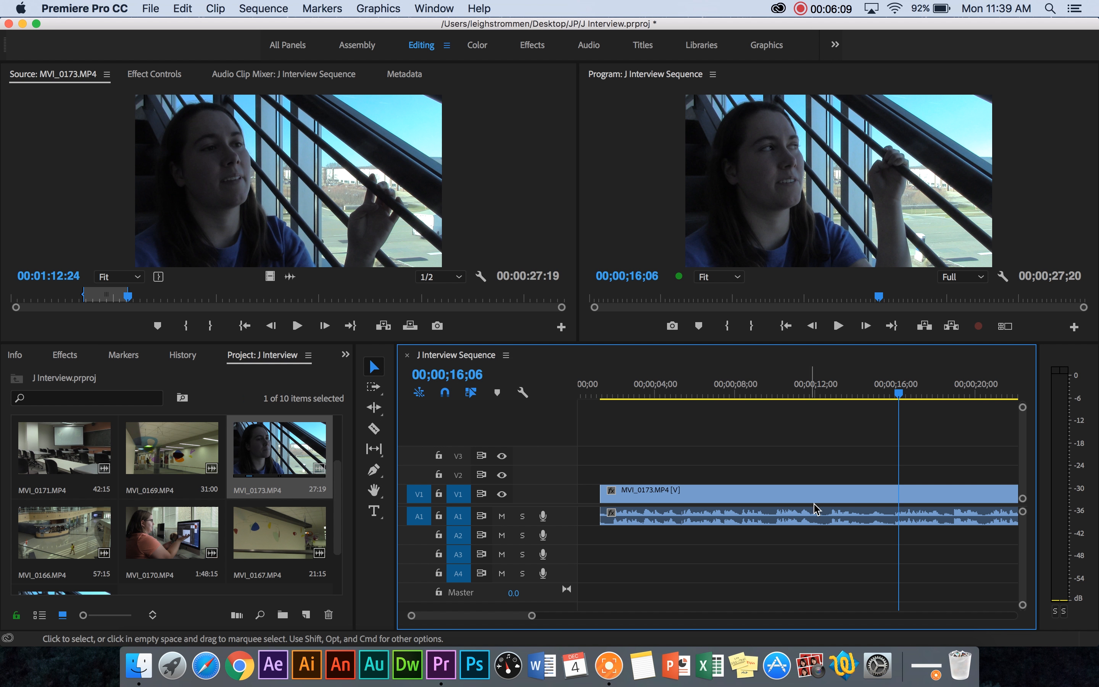
pyautogui.moveTo(530, 620); pyautogui.dragTo(564, 621)
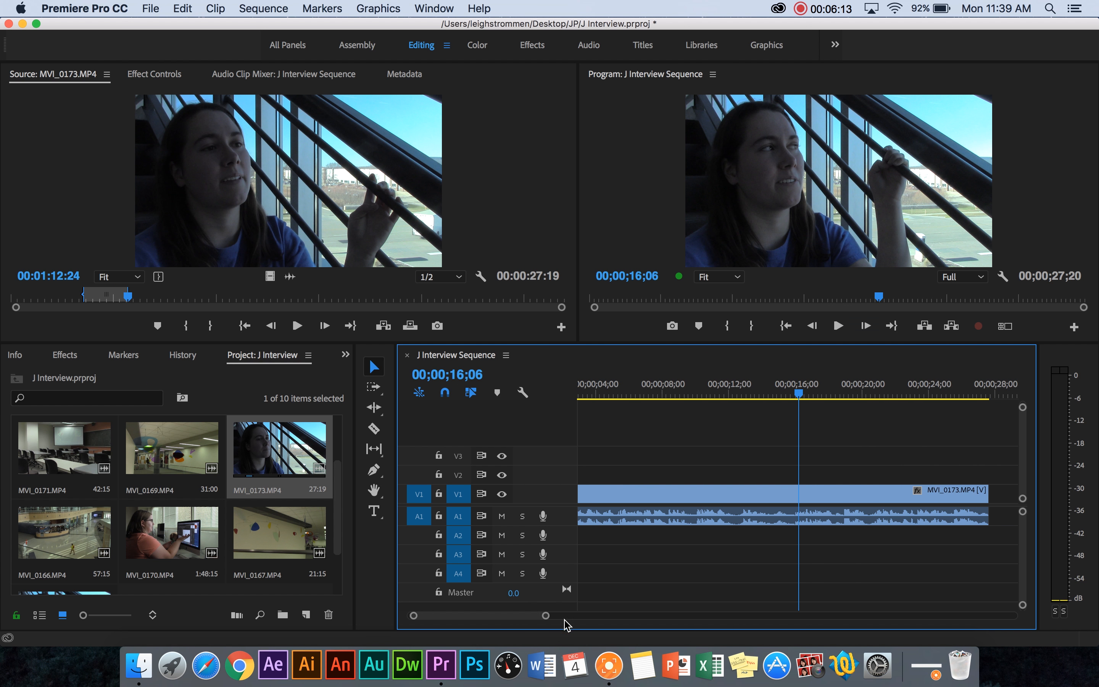
pyautogui.moveTo(800, 392)
pyautogui.mouseDown()
pyautogui.moveTo(809, 393)
pyautogui.moveTo(796, 392)
pyautogui.mouseUp()
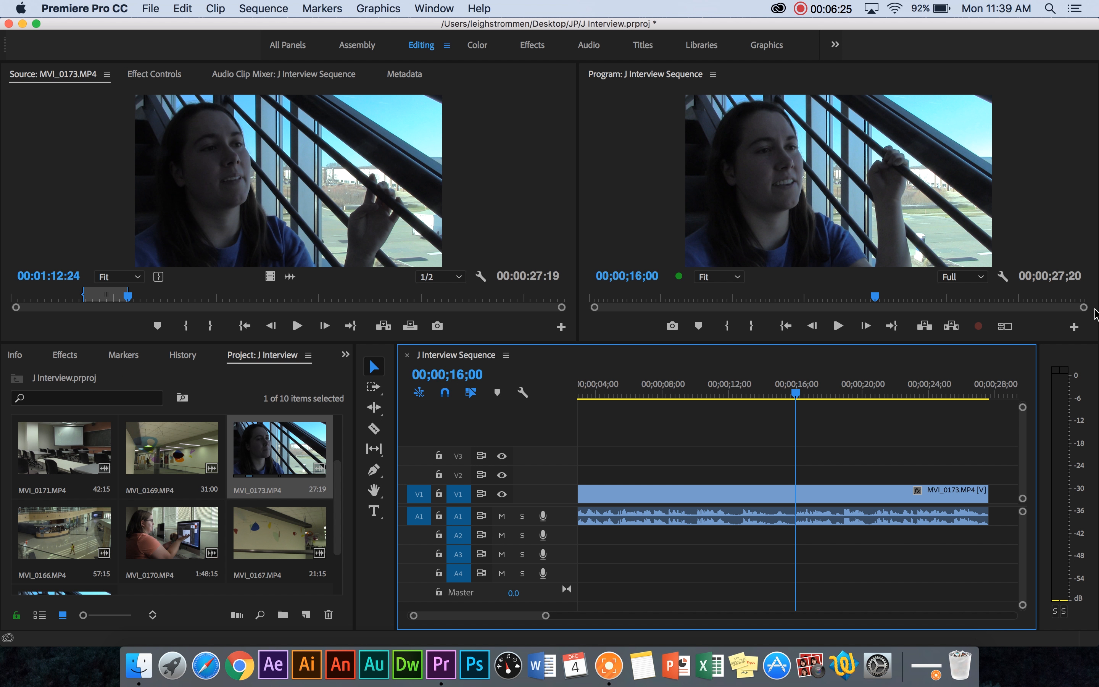
pyautogui.moveTo(797, 394); pyautogui.dragTo(875, 397)
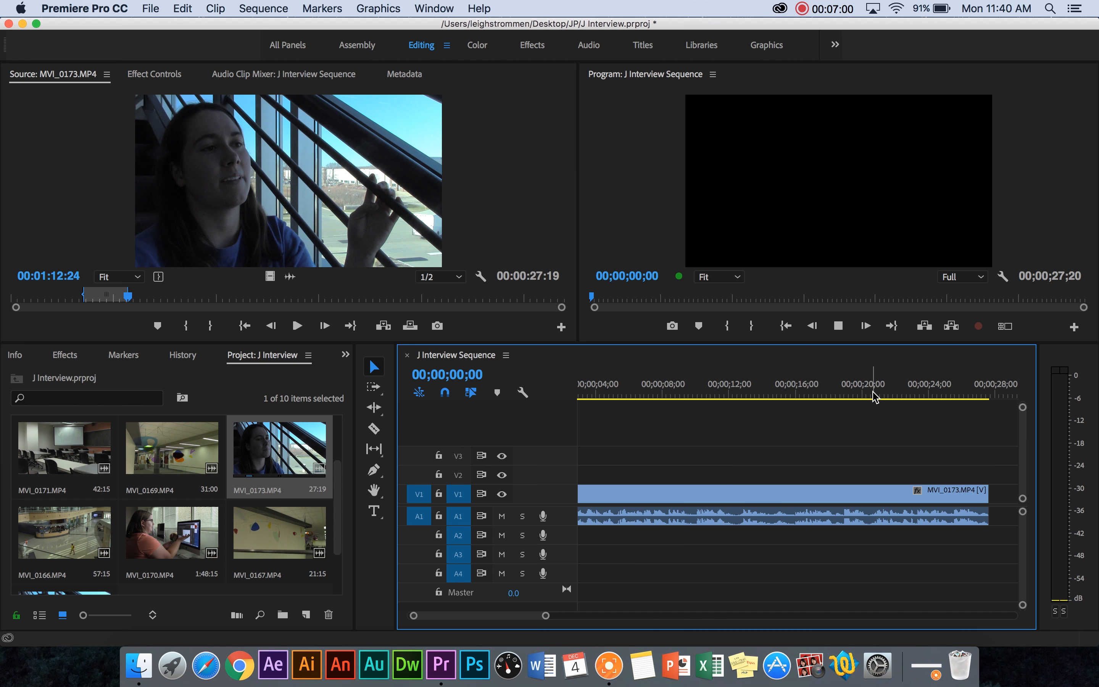
pyautogui.press('space')
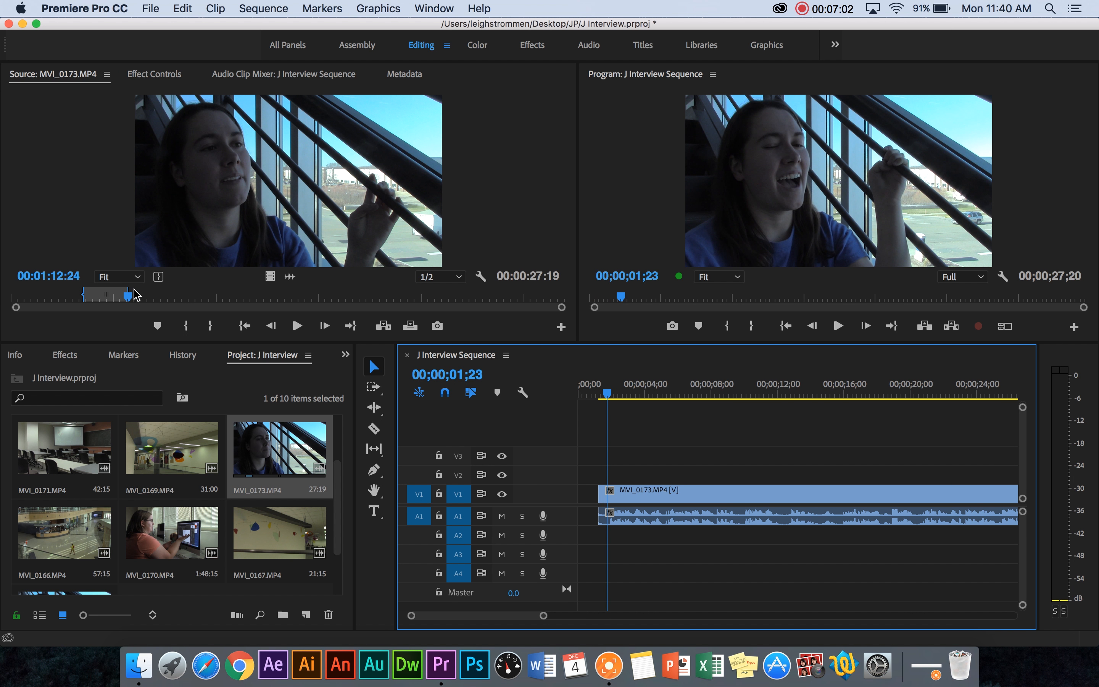
# Mark a second interview section in MVI_0173.MP4 with an In point at about 00:02:04 and an Out point at about 00:02:43
pyautogui.moveTo(131, 304); pyautogui.dragTo(200, 308)
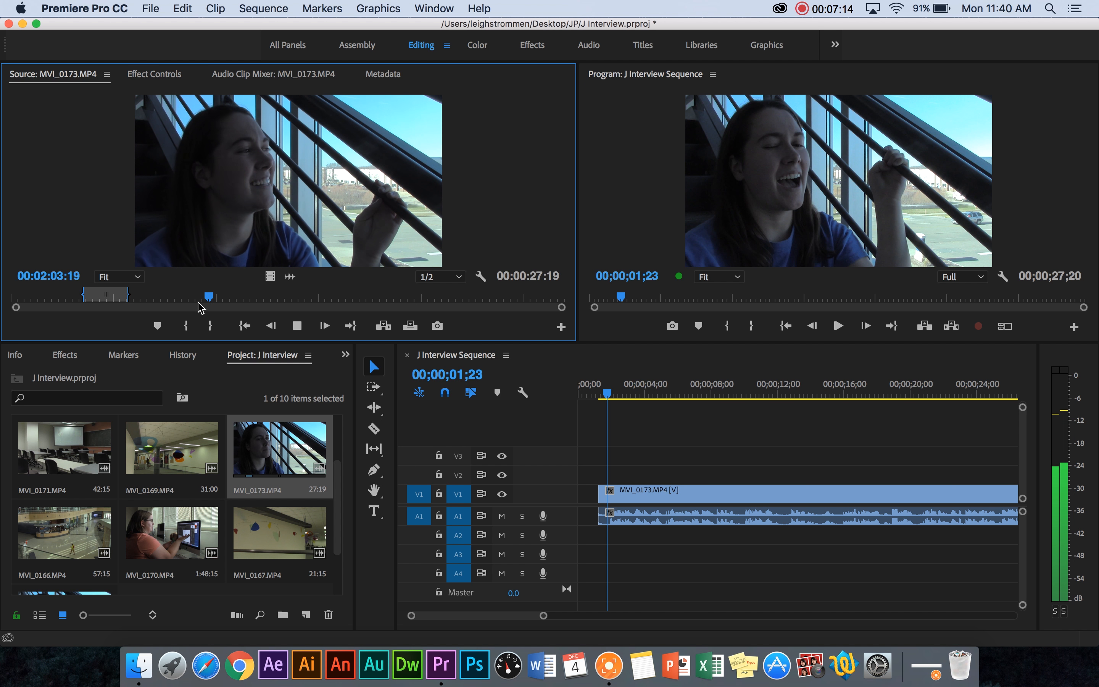
pyautogui.press('space')
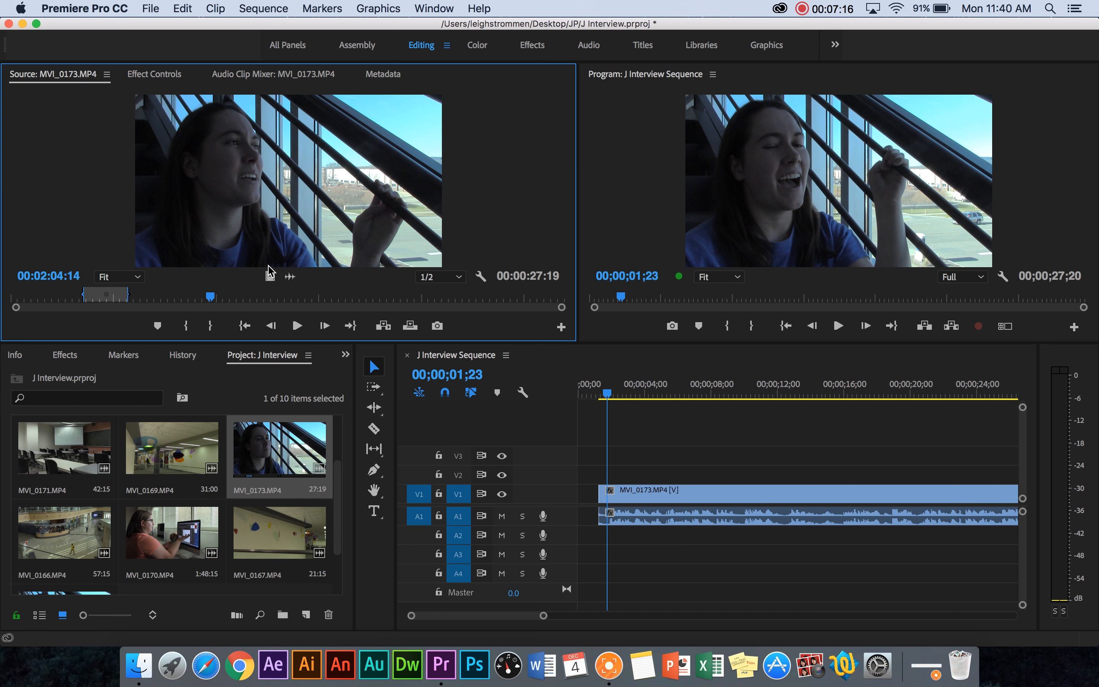
pyautogui.moveTo(210, 300); pyautogui.dragTo(207, 304)
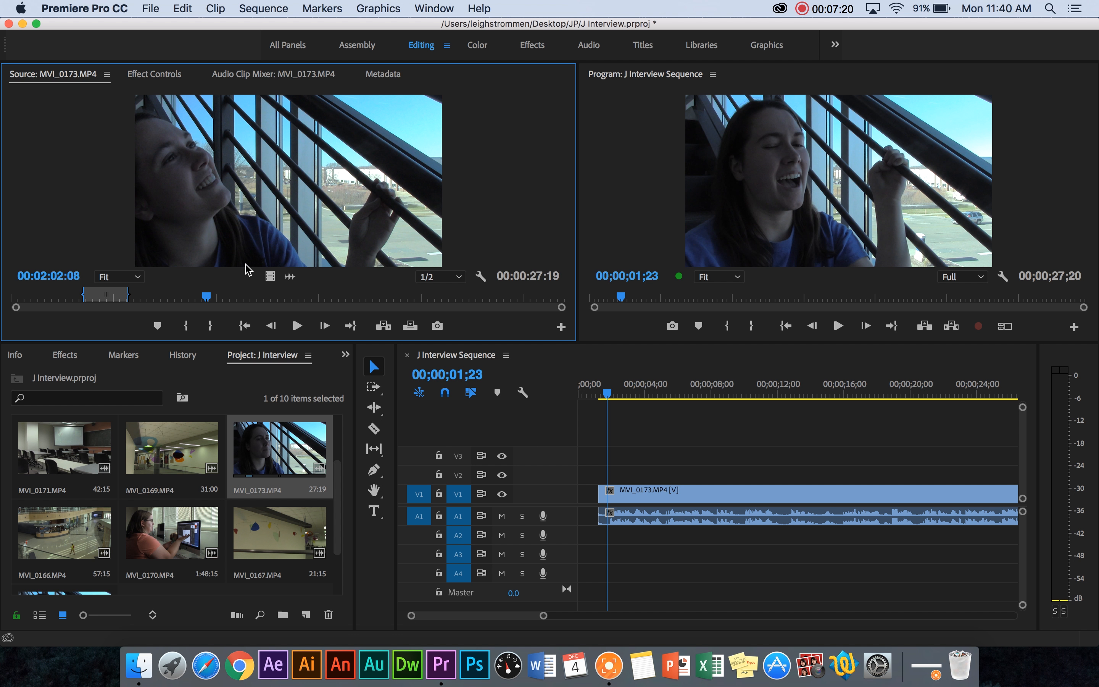
pyautogui.press('i')
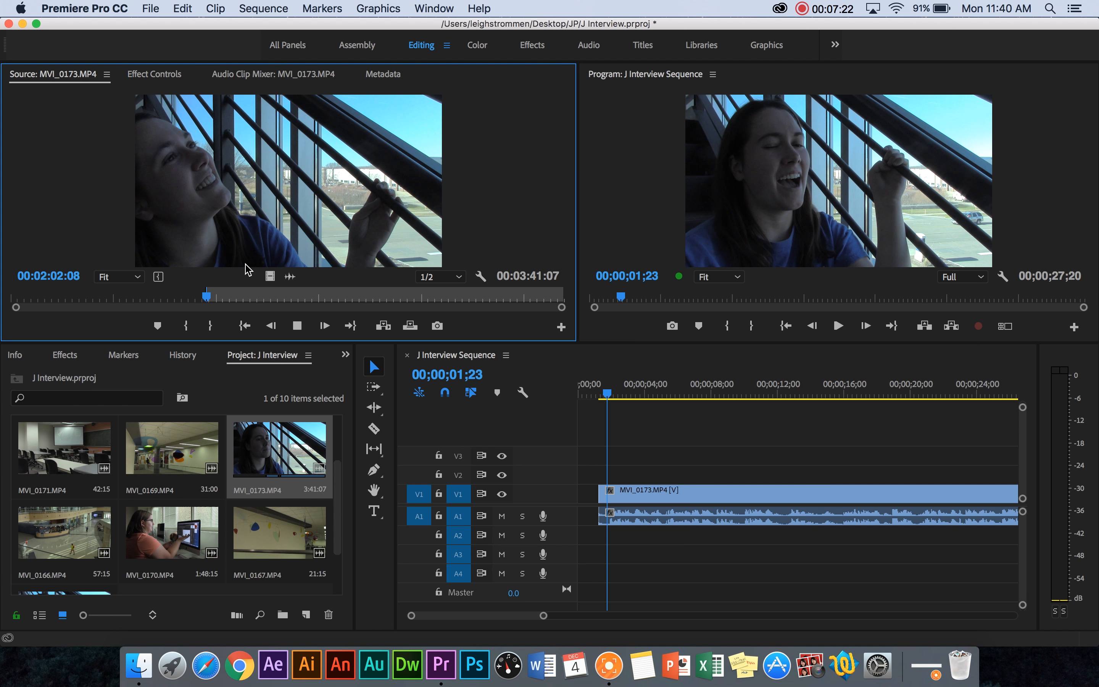
pyautogui.press('i')
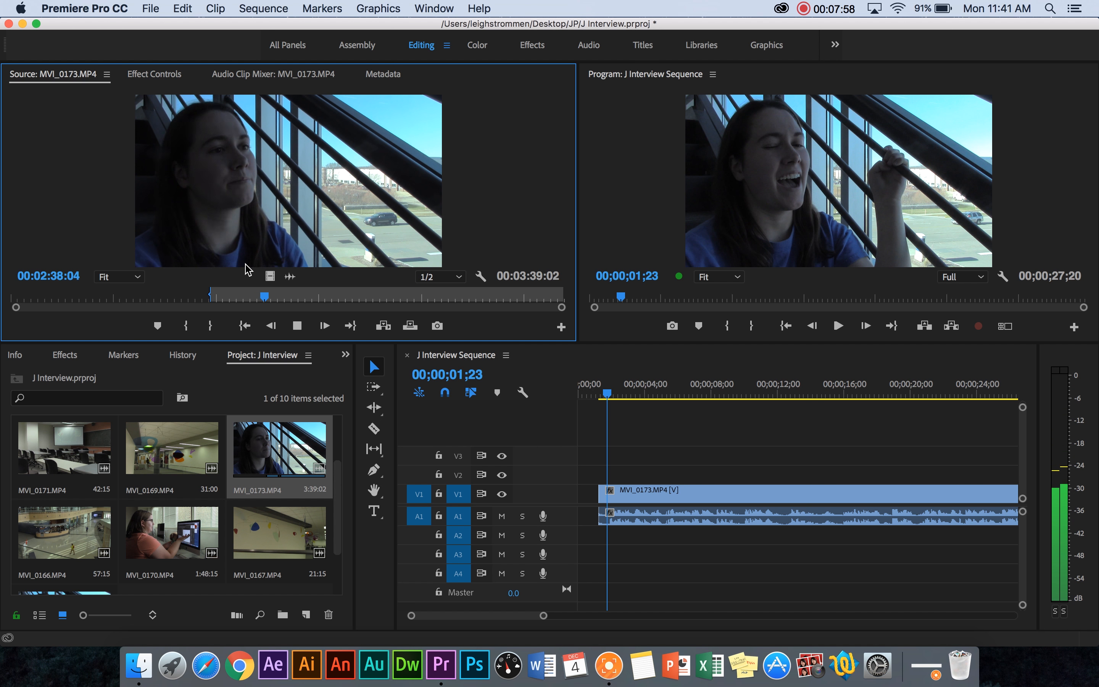
pyautogui.press('o')
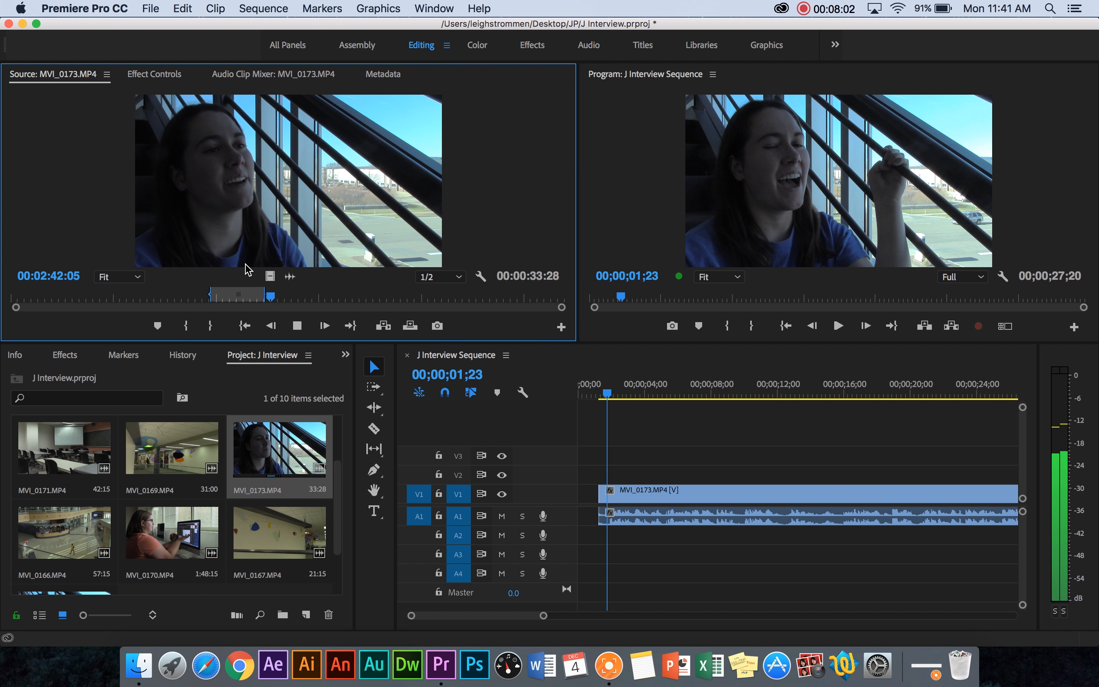
pyautogui.press('space')
pyautogui.press('o')
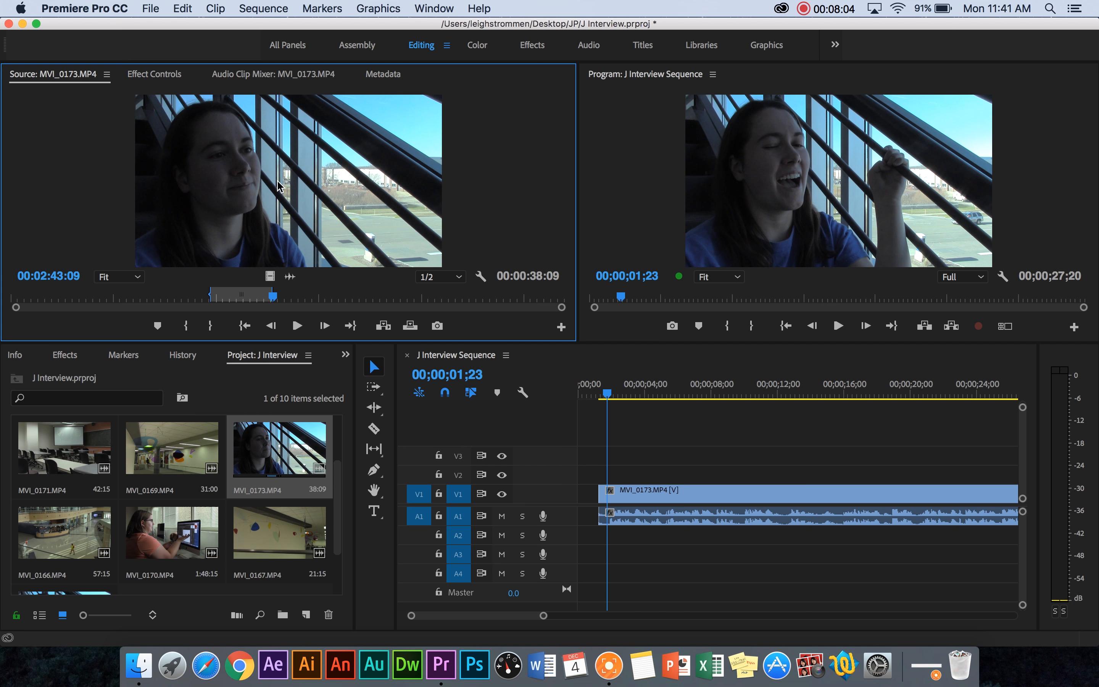
# Place the second marked MVI_0173.MP4 section on V1 and A1 and move it up against the first interview clip with snapping off
pyautogui.moveTo(545, 615); pyautogui.dragTo(619, 616)
pyautogui.moveTo(432, 206); pyautogui.dragTo(771, 515)
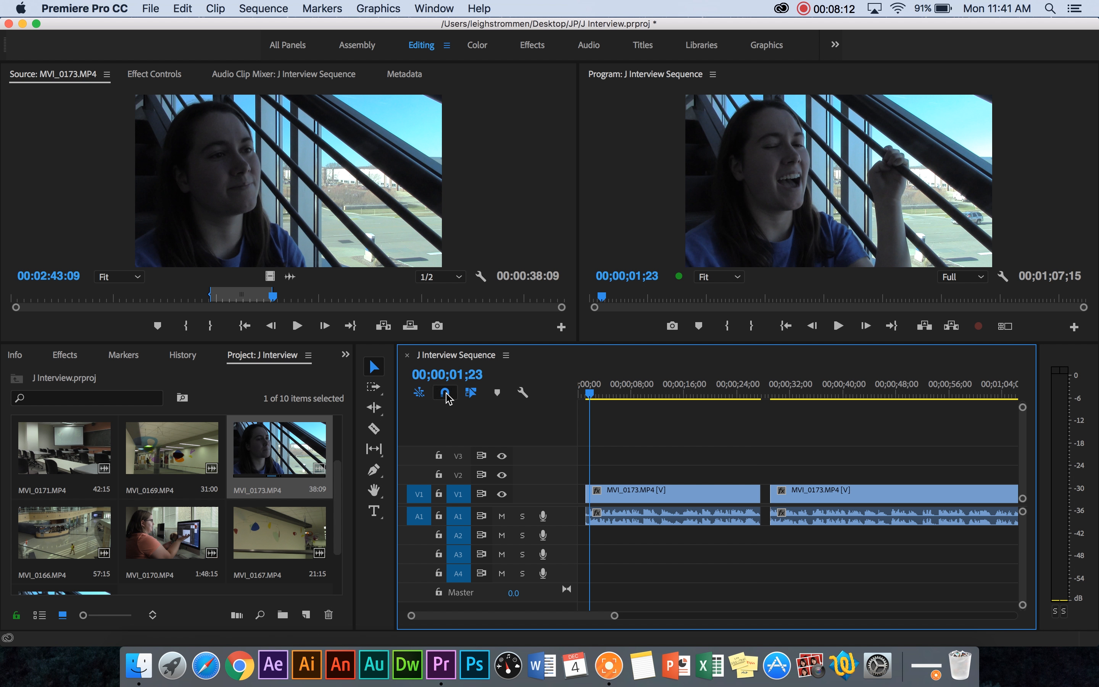
pyautogui.moveTo(834, 491); pyautogui.dragTo(827, 494)
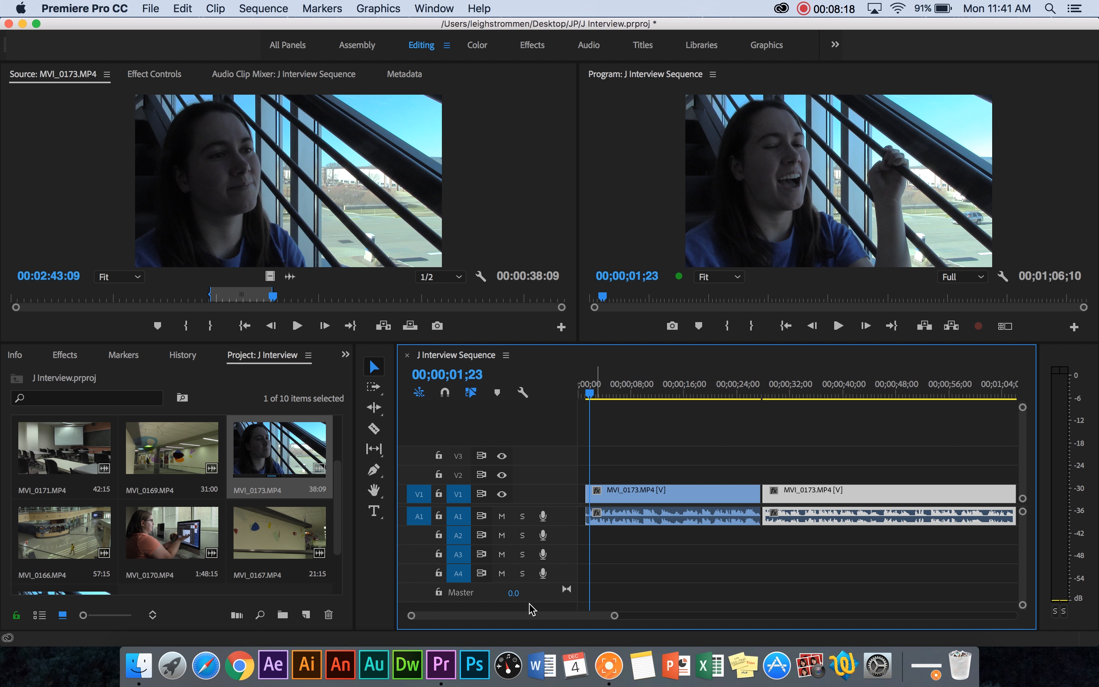
pyautogui.moveTo(614, 616); pyautogui.dragTo(705, 615)
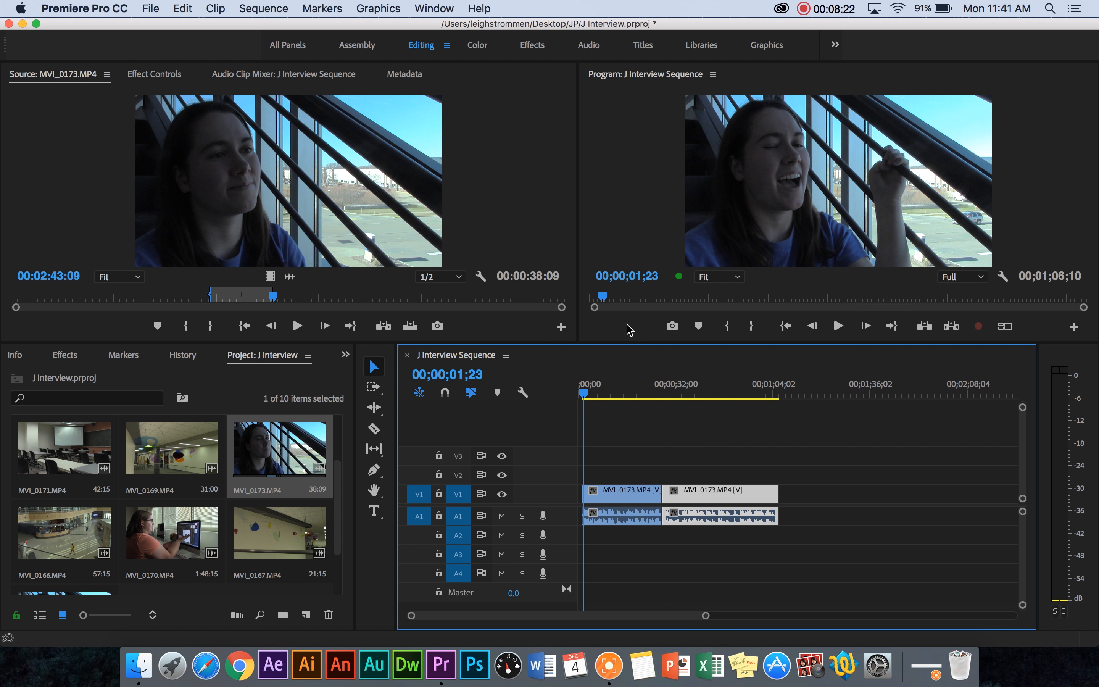
pyautogui.moveTo(587, 398)
pyautogui.mouseDown()
pyautogui.moveTo(657, 417)
pyautogui.moveTo(792, 422)
pyautogui.moveTo(698, 427)
pyautogui.moveTo(577, 409)
pyautogui.mouseUp()
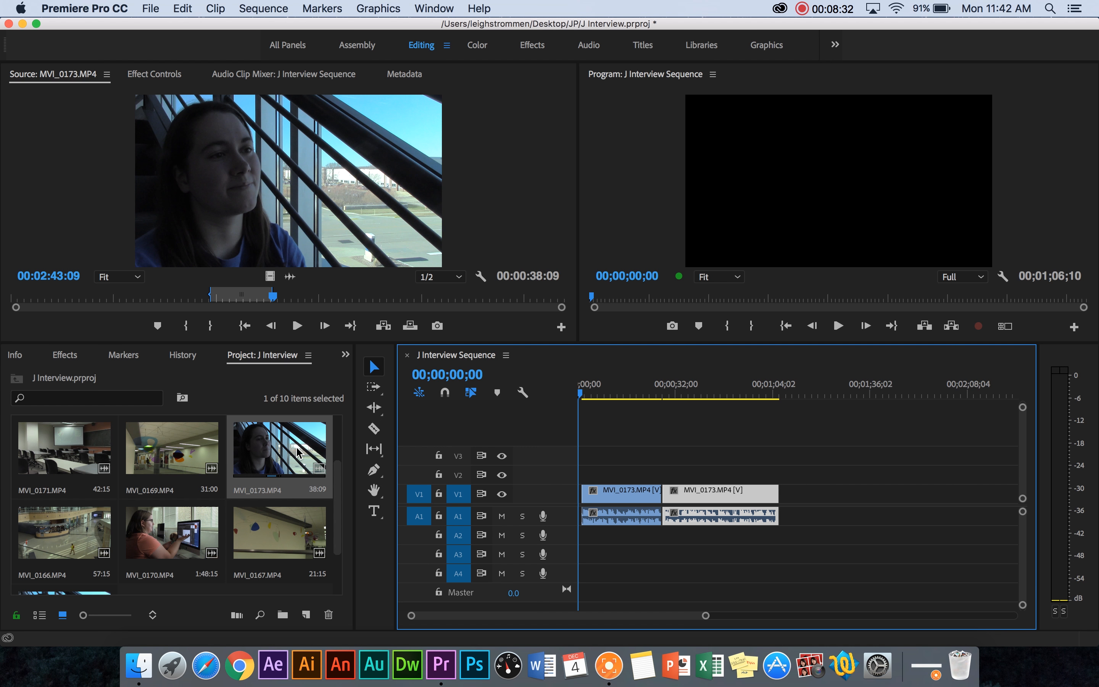
pyautogui.click(621, 495)
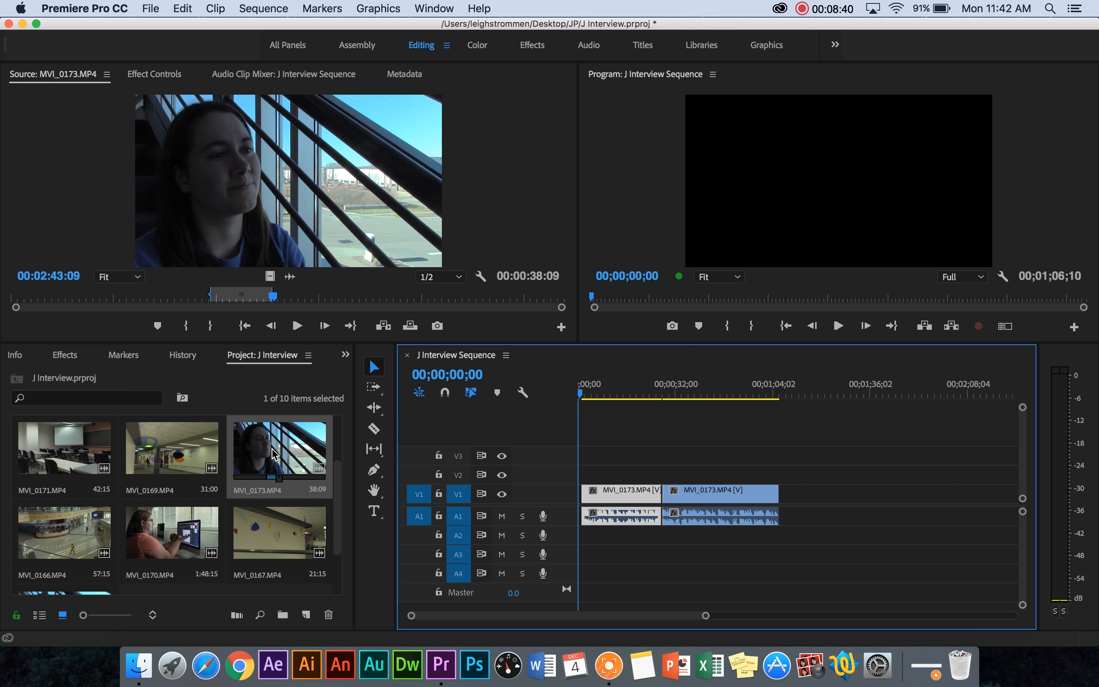
pyautogui.moveTo(268, 440); pyautogui.dragTo(821, 496)
pyautogui.click(857, 501)
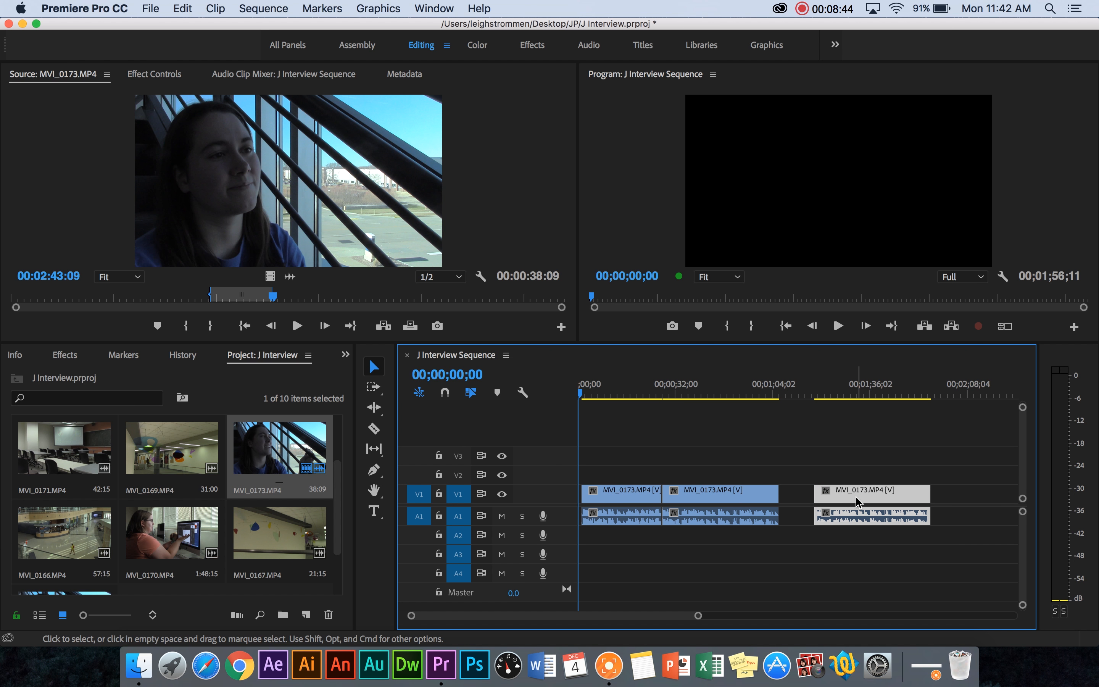
pyautogui.press('Delete')
# Extend the In and Out points of MVI_0173.MP4 to cover the entire clip
pyautogui.click(274, 297)
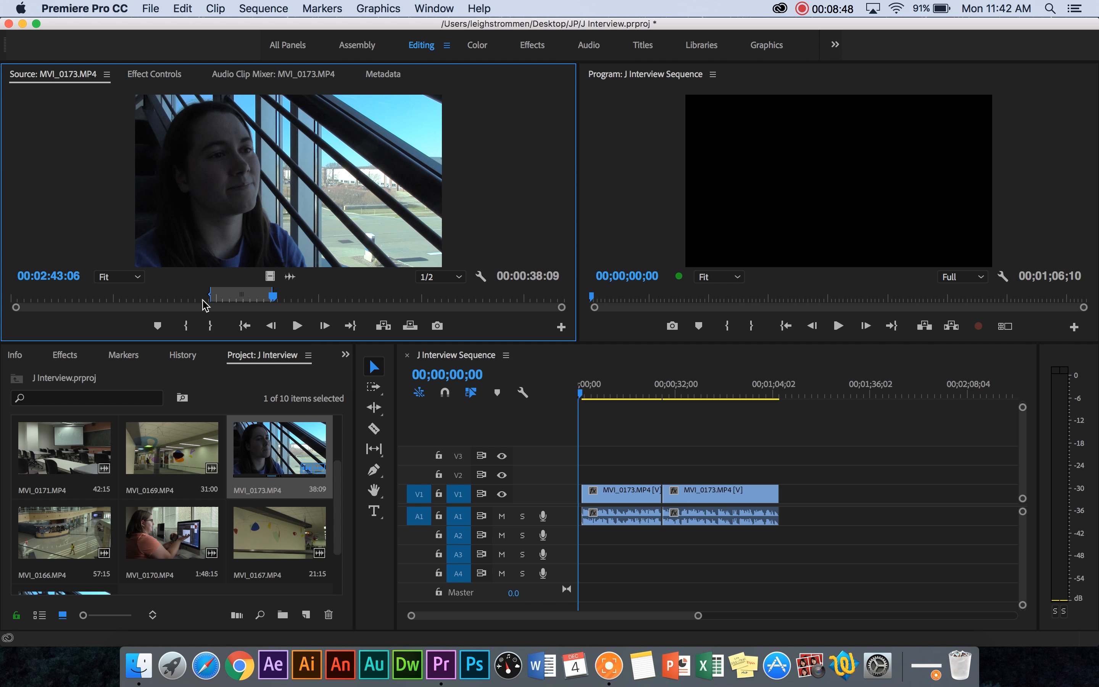
pyautogui.moveTo(212, 298); pyautogui.dragTo(7, 296)
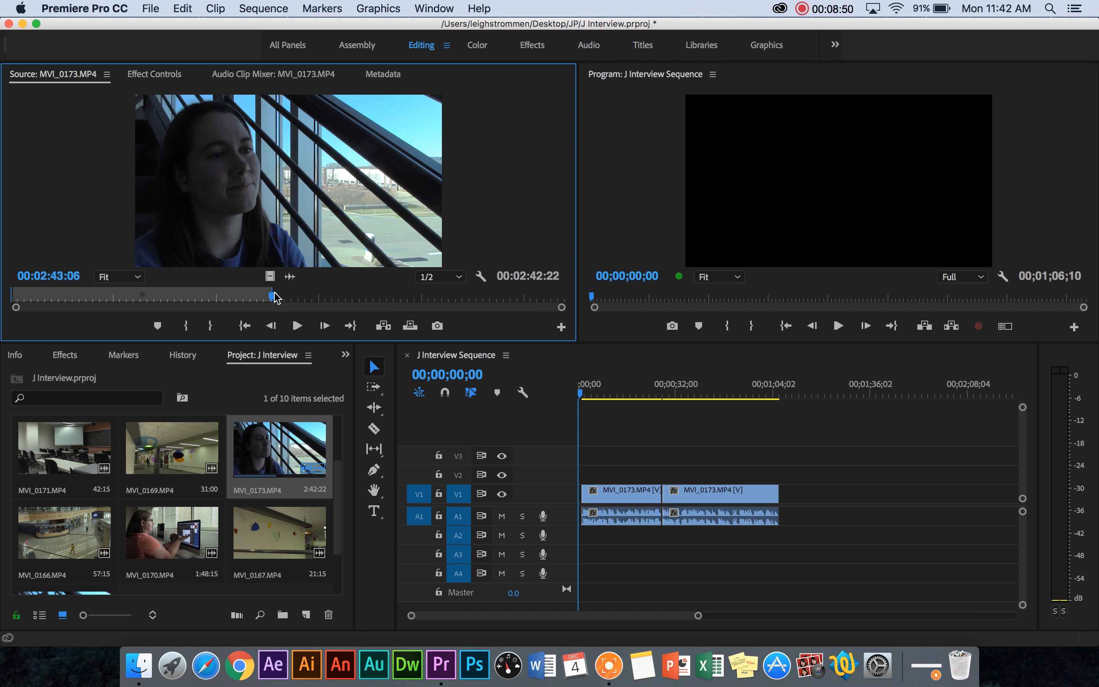
pyautogui.moveTo(274, 297); pyautogui.dragTo(524, 298)
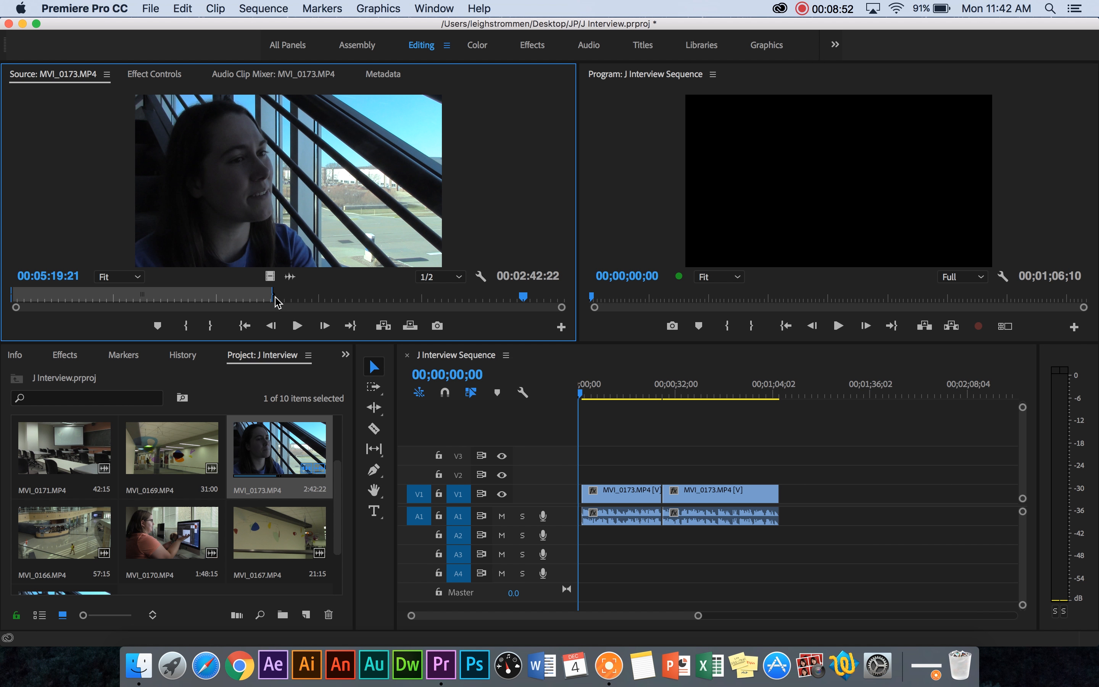
pyautogui.moveTo(273, 296); pyautogui.dragTo(657, 290)
pyautogui.moveTo(155, 155); pyautogui.dragTo(807, 500)
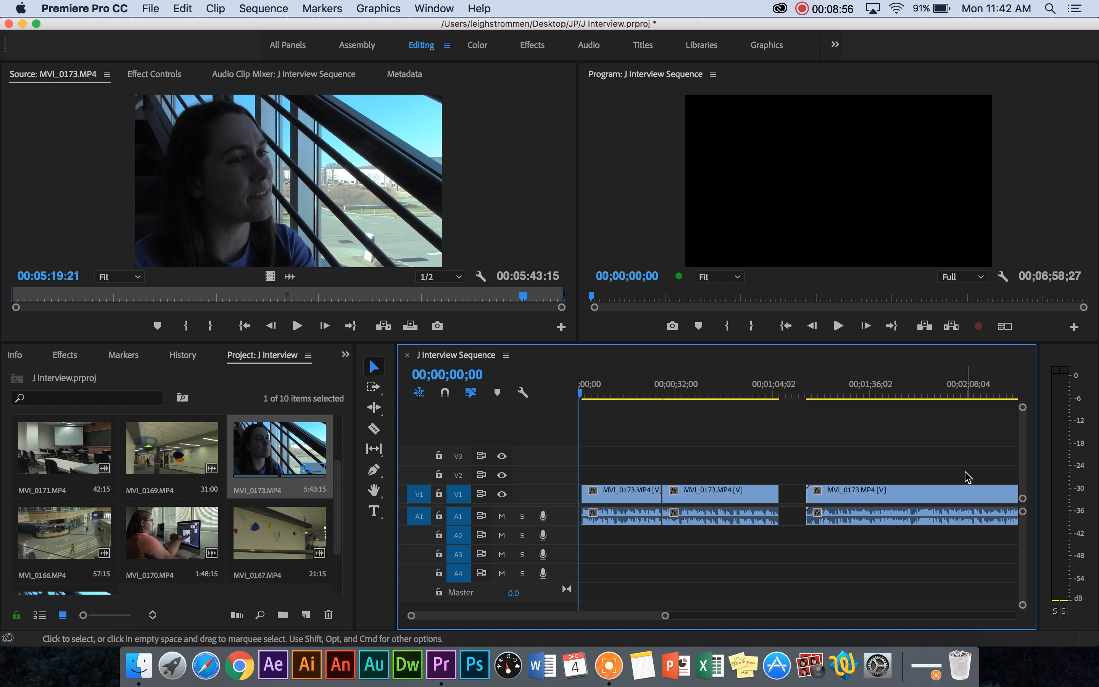
pyautogui.click(877, 492)
pyautogui.press('Delete')
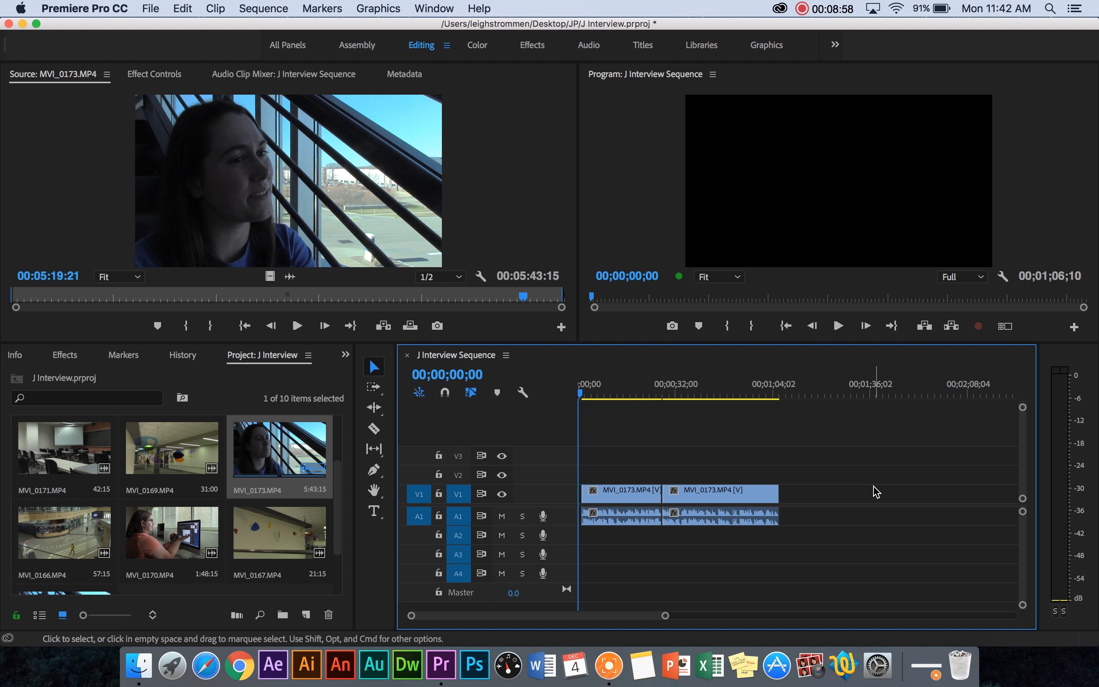
# Play back the sequence across the cut between the two interview clips up to about 00;00;29;04
pyautogui.moveTo(583, 384); pyautogui.dragTo(659, 422)
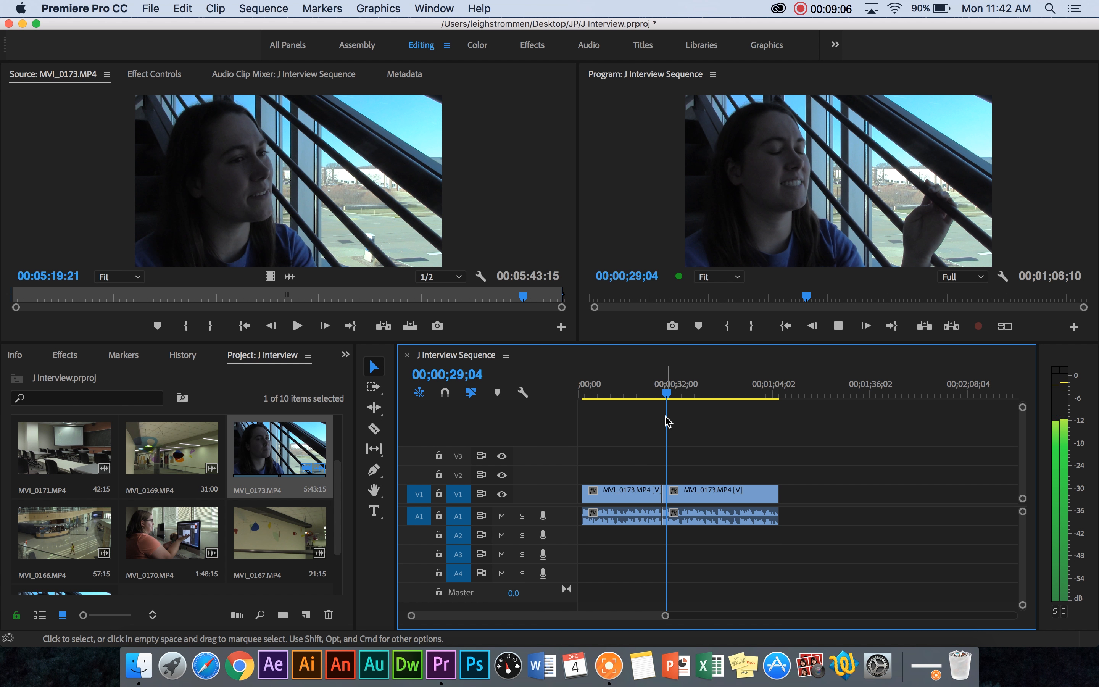
pyautogui.press('space')
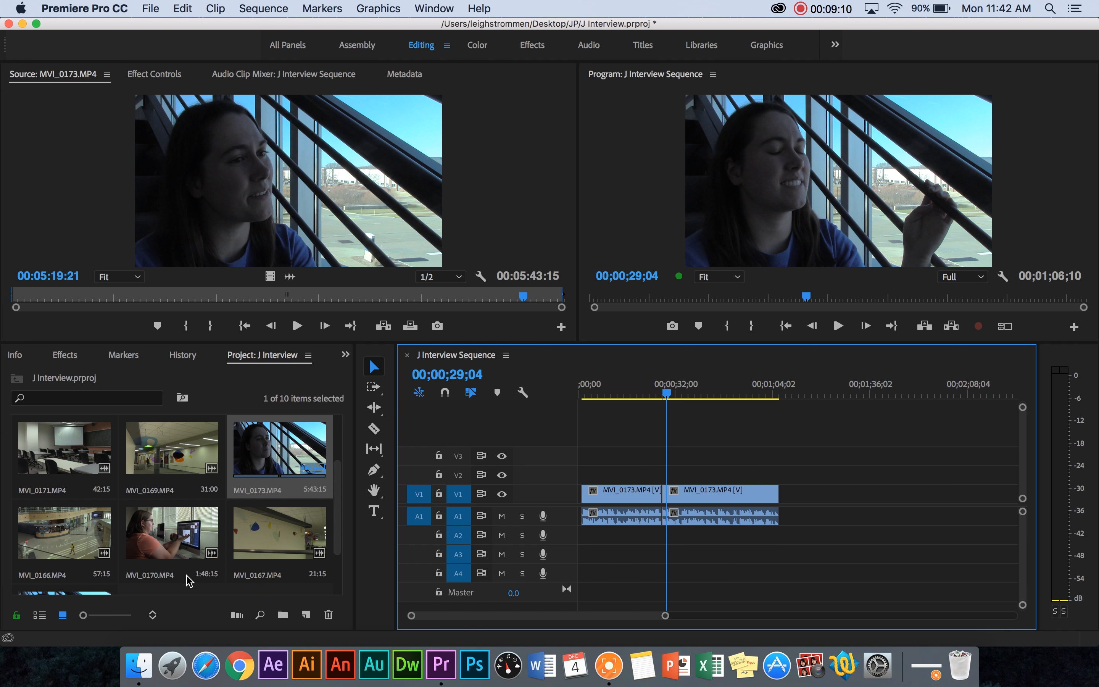
# Mark a section of the classroom clip MVI_0171.MP4 with an In point at about 00:00:03:23 and an Out point at 00:00:13:20
pyautogui.scroll(2, 162, 562)
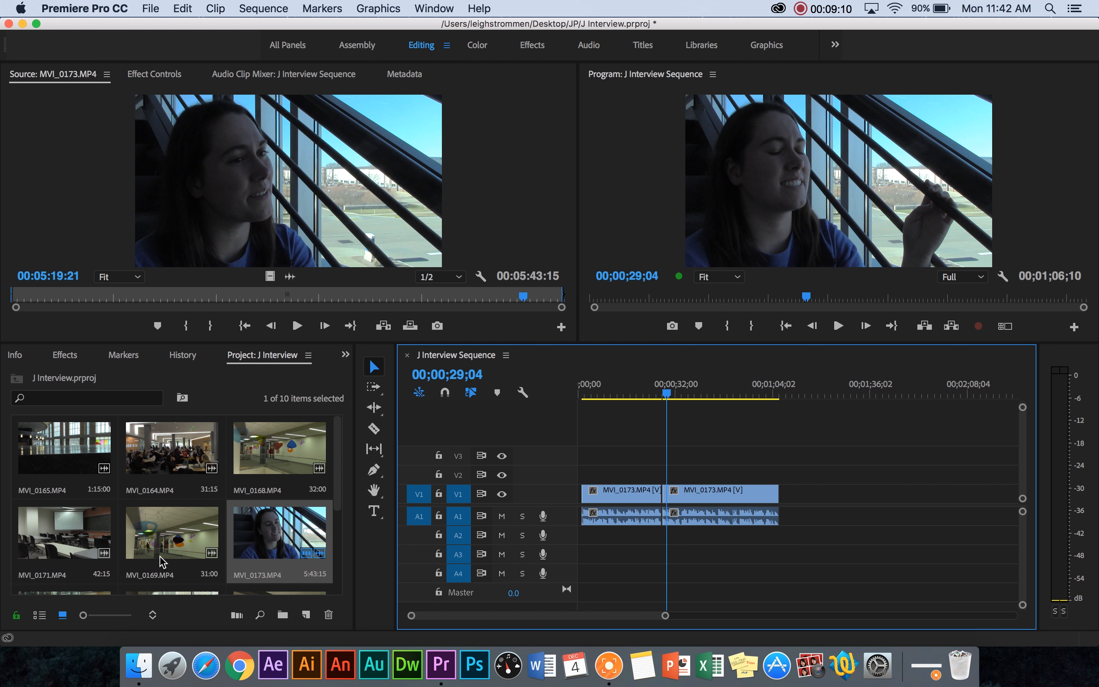
pyautogui.doubleClick(49, 535)
pyautogui.moveTo(183, 296); pyautogui.dragTo(60, 299)
pyautogui.press('i')
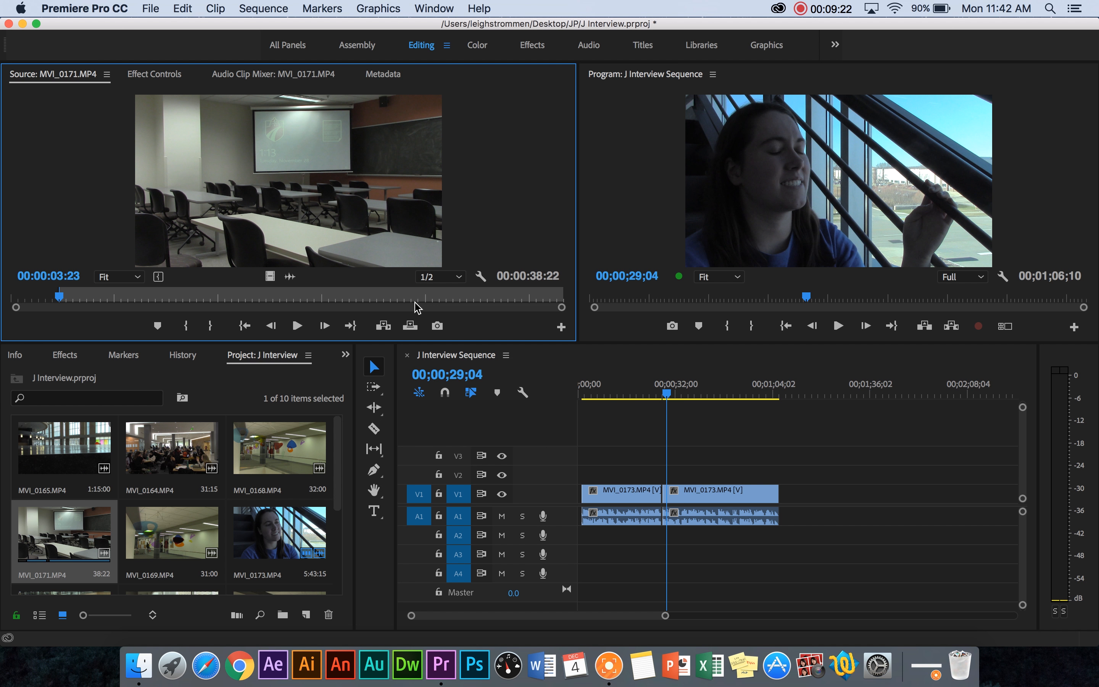
pyautogui.moveTo(59, 300); pyautogui.dragTo(191, 308)
pyautogui.press('o')
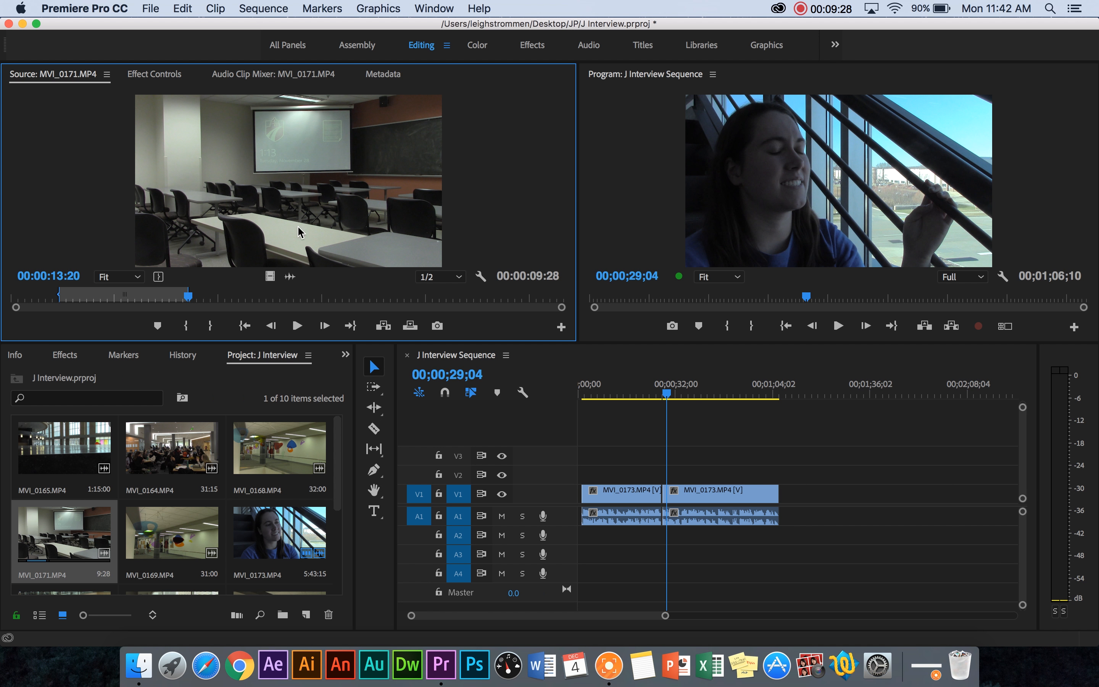
# Place only the video of the marked classroom section on V2 over the cut between the interview clips and play it back
pyautogui.moveTo(270, 277); pyautogui.dragTo(654, 472)
pyautogui.moveTo(666, 397); pyautogui.dragTo(650, 400)
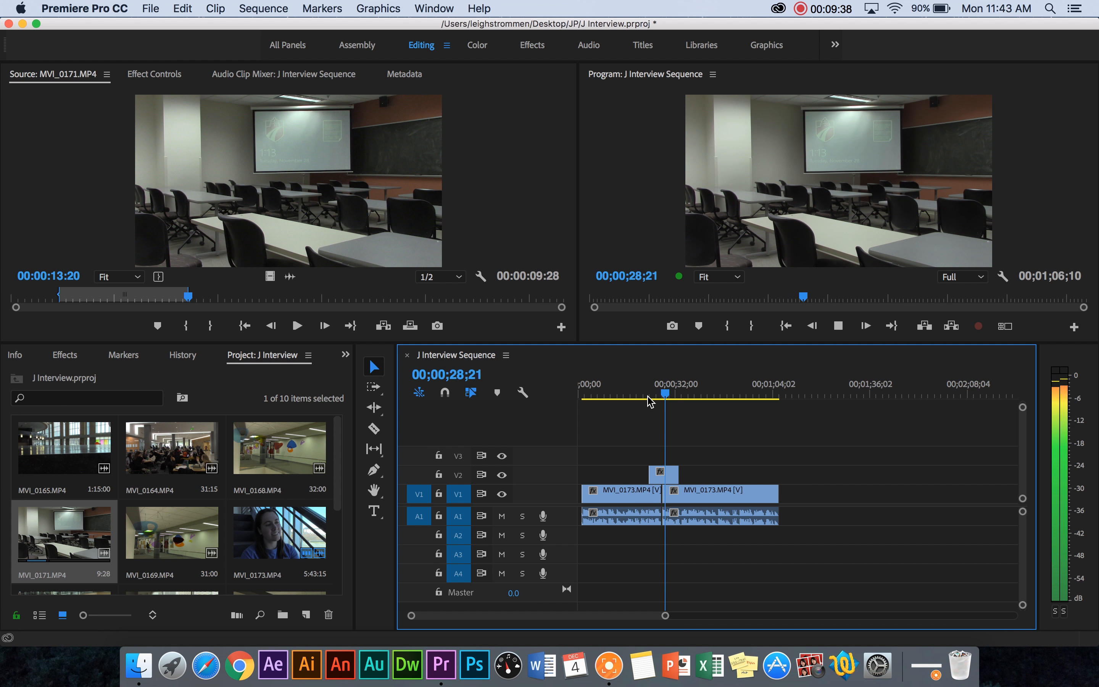
pyautogui.press('space')
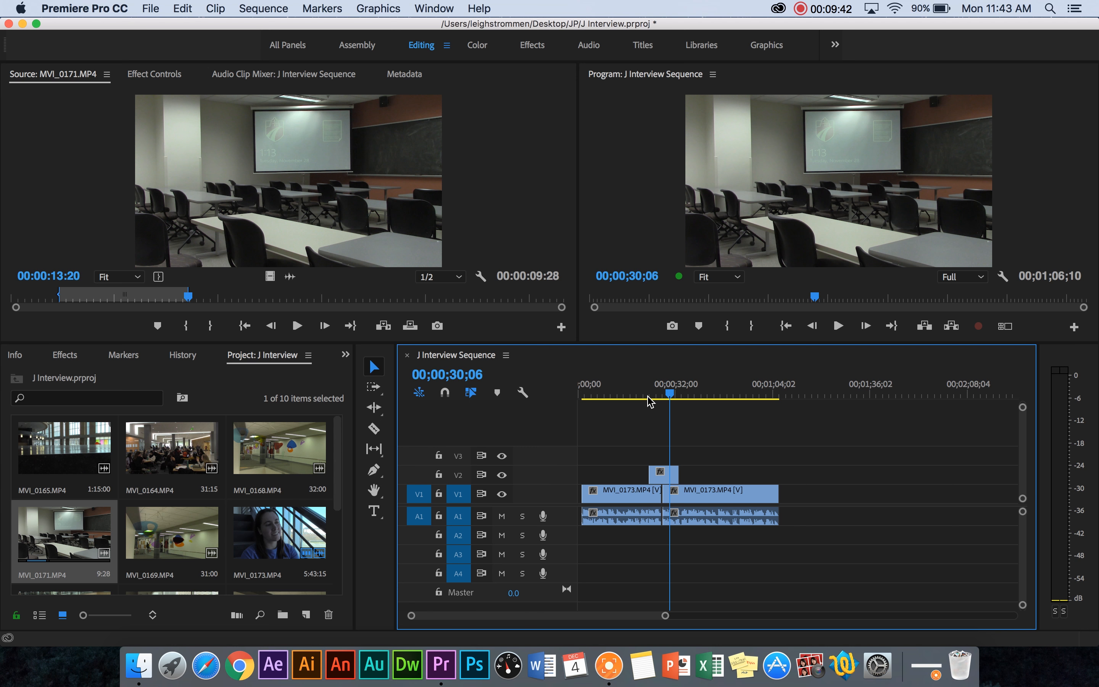
# Mark a 4-second section of MVI_0169.MP4 with its Out point at 00:00:13:07
pyautogui.doubleClick(136, 570)
pyautogui.moveTo(166, 298); pyautogui.dragTo(245, 305)
pyautogui.press('i')
pyautogui.press('o')
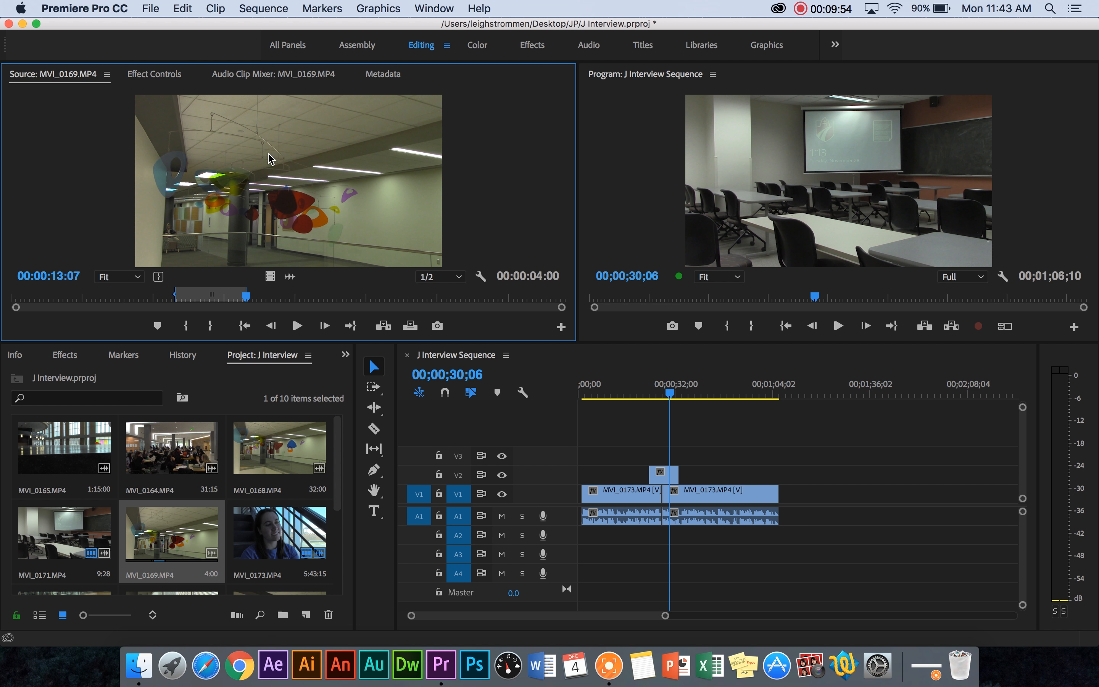
# Place only the video of the marked MVI_0169.MP4 section on V2 over the second interview clip, around 00;00;45;27
pyautogui.moveTo(272, 278); pyautogui.dragTo(712, 476)
pyautogui.click(717, 393)
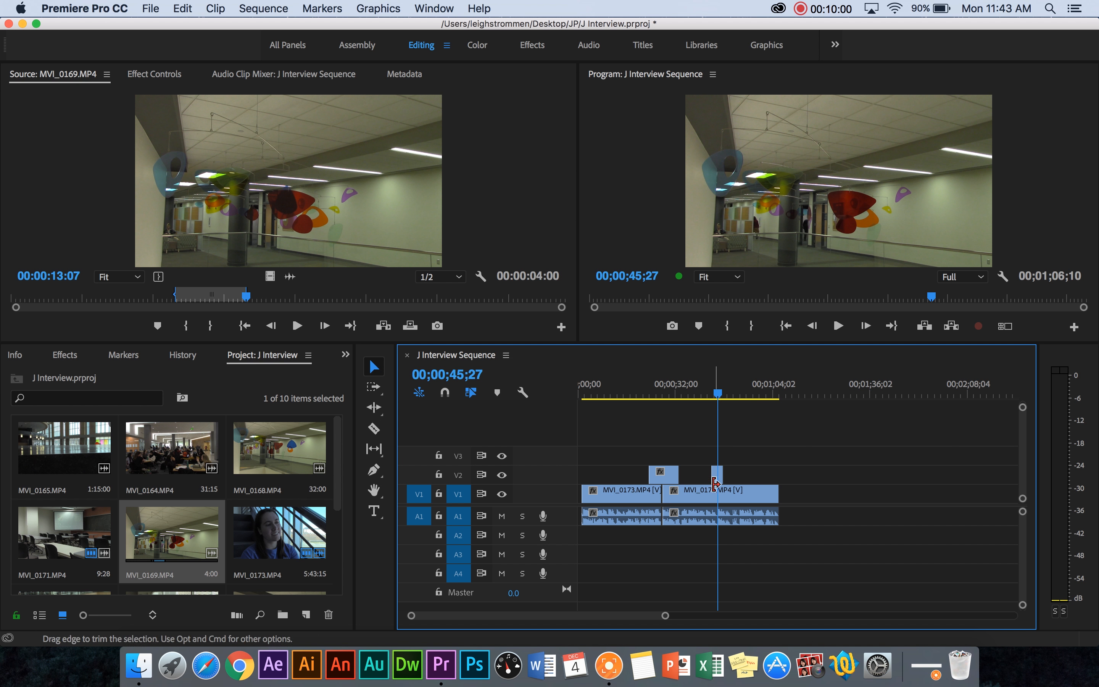
pyautogui.moveTo(719, 400); pyautogui.dragTo(579, 400)
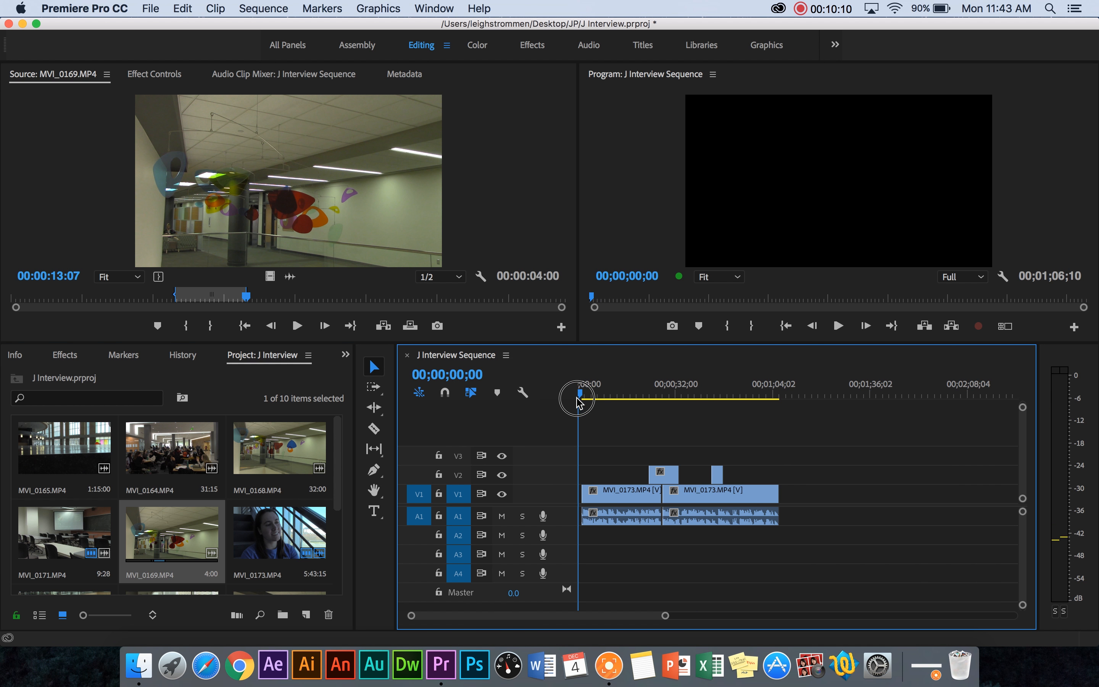
# Mark a section of the lobby clip MVI_0166.MP4 with an In point at about 00:00:09:05 and an Out point at 00:00:16:07
pyautogui.moveTo(338, 435); pyautogui.dragTo(334, 520)
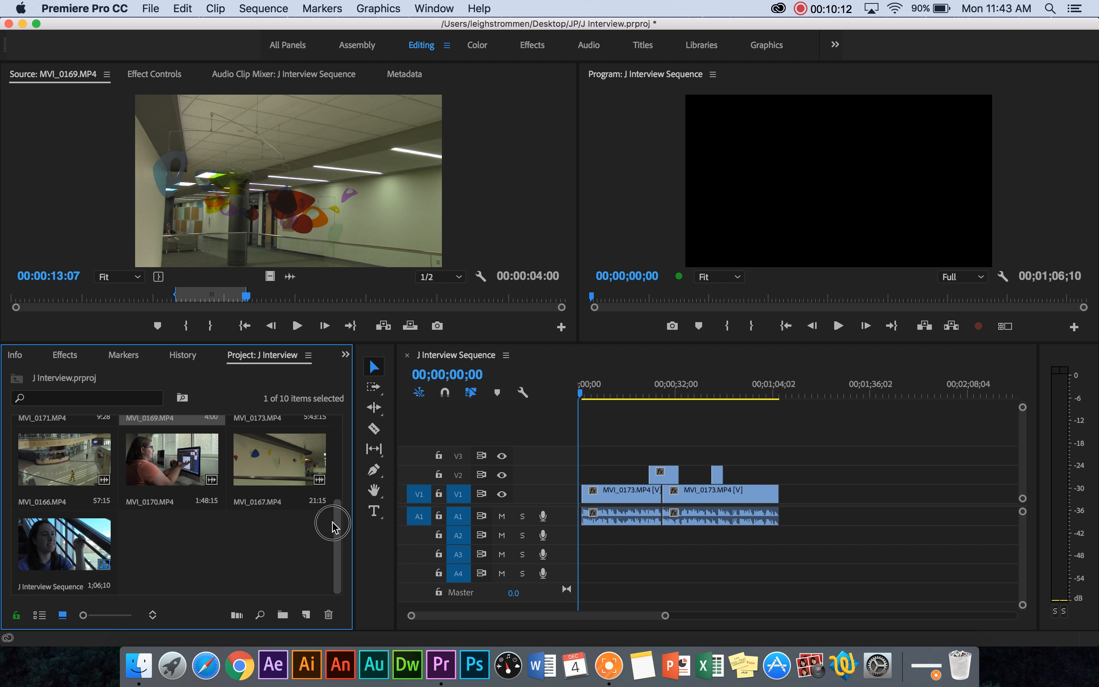
pyautogui.click(50, 463)
pyautogui.doubleClick(66, 468)
pyautogui.moveTo(179, 303); pyautogui.dragTo(98, 296)
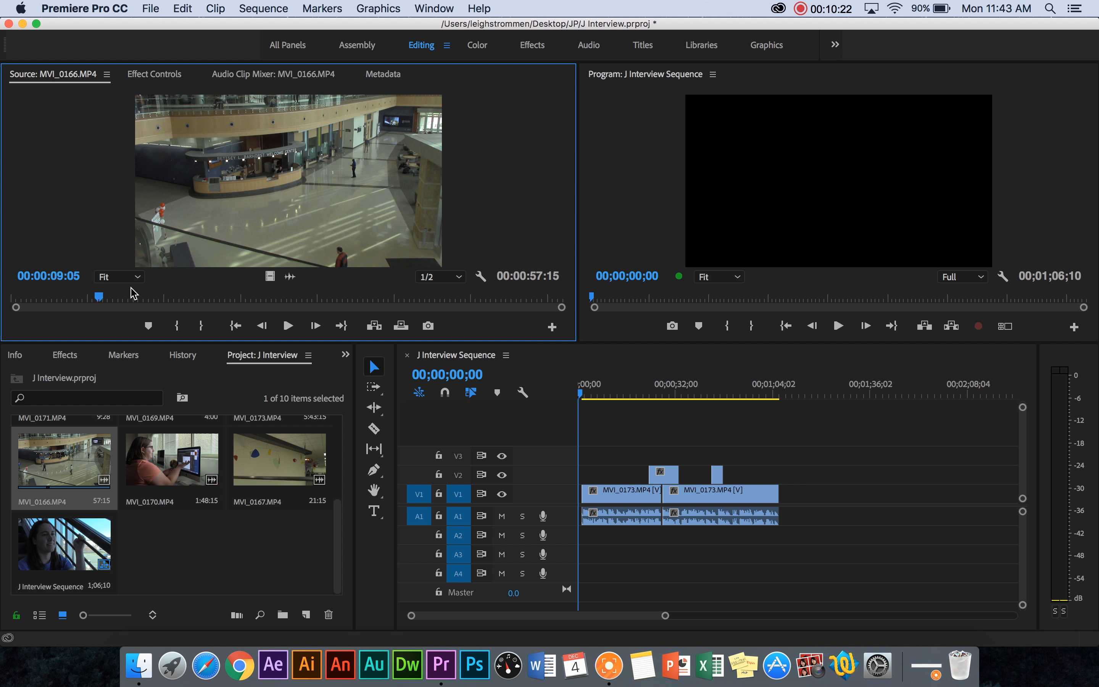
pyautogui.press('i')
pyautogui.moveTo(98, 298); pyautogui.dragTo(164, 301)
pyautogui.press('o')
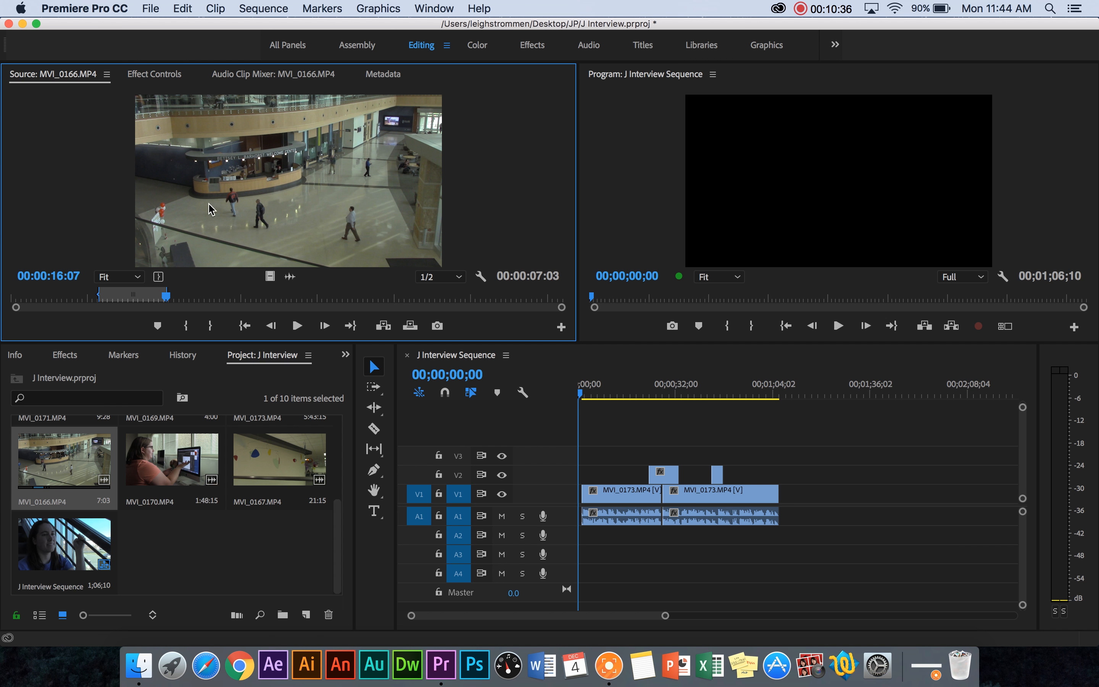
# Place the marked lobby section on V2 and A2 over the first interview clip, and unlink and remove its audio
pyautogui.moveTo(350, 193); pyautogui.dragTo(601, 475)
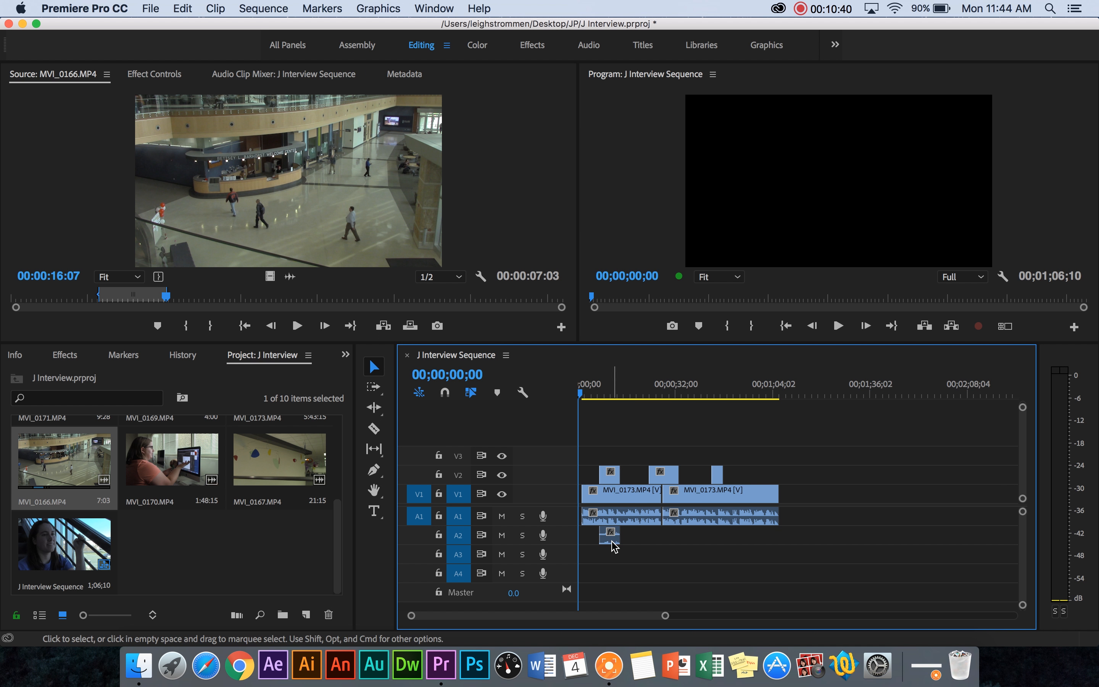
pyautogui.rightClick(614, 474)
pyautogui.click(607, 474)
pyautogui.click(611, 475)
pyautogui.click(613, 481)
pyautogui.click(614, 481)
pyautogui.rightClick(613, 481)
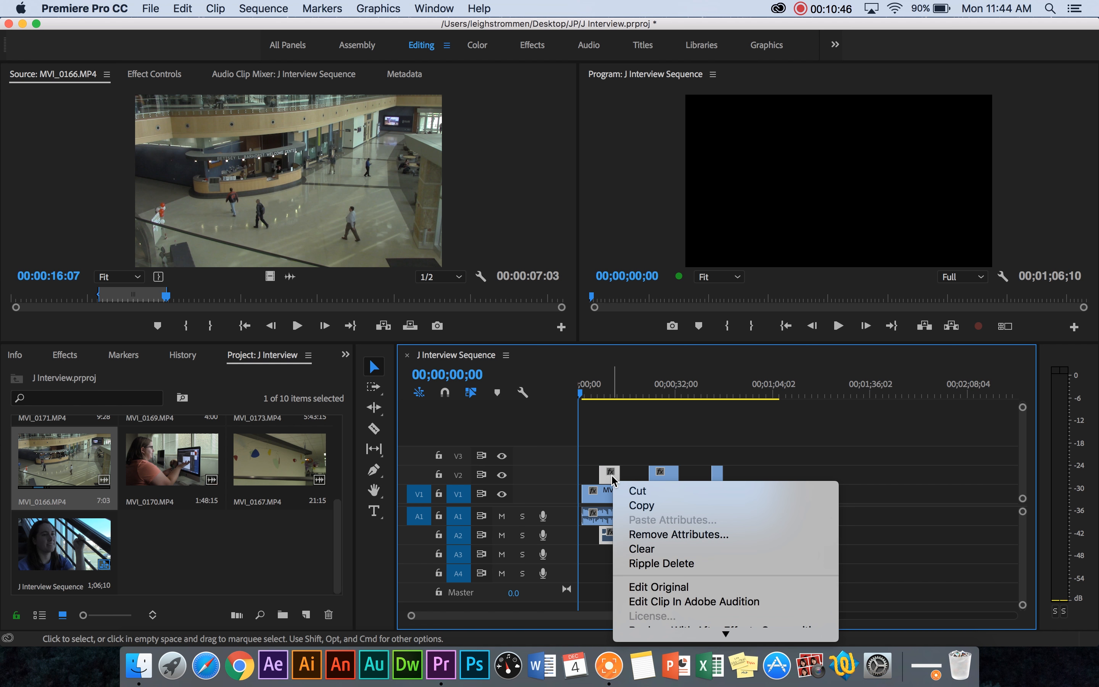
pyautogui.scroll(-2, 618, 493)
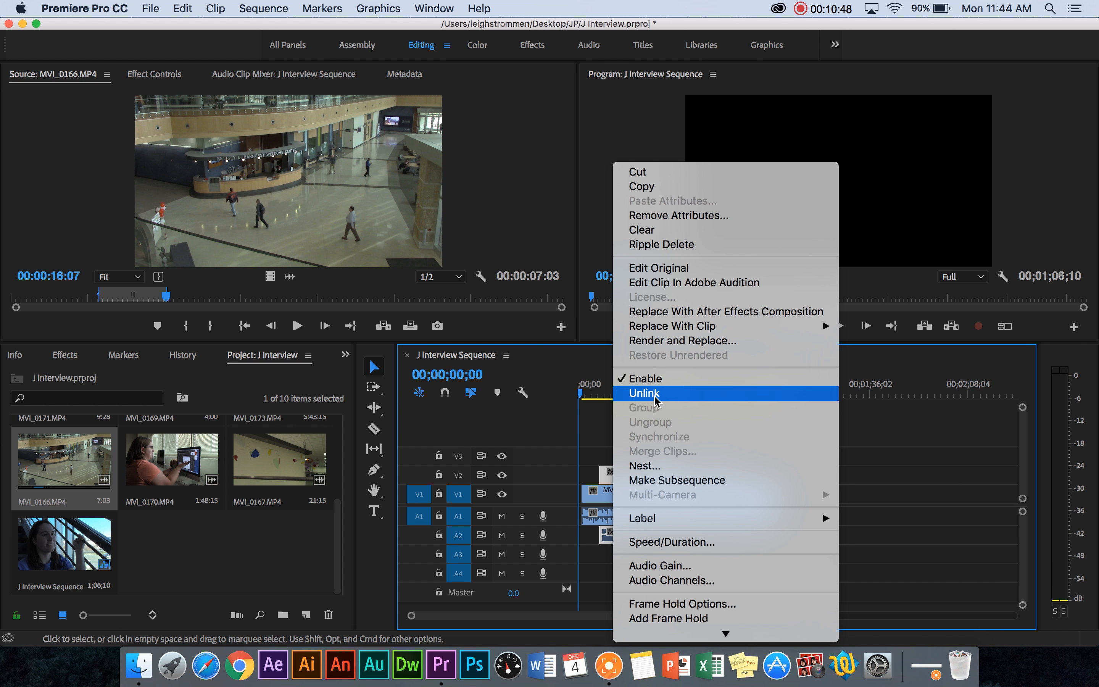
pyautogui.click(654, 394)
pyautogui.click(610, 536)
# Move all clips in the sequence 3 seconds later to leave a gap at the start, and set the playhead to 00;00;02;23
pyautogui.moveTo(583, 394); pyautogui.dragTo(583, 518)
pyautogui.moveTo(603, 393); pyautogui.dragTo(757, 430)
pyautogui.click(589, 461)
pyautogui.moveTo(642, 500); pyautogui.dragTo(651, 500)
pyautogui.moveTo(767, 392); pyautogui.dragTo(587, 385)
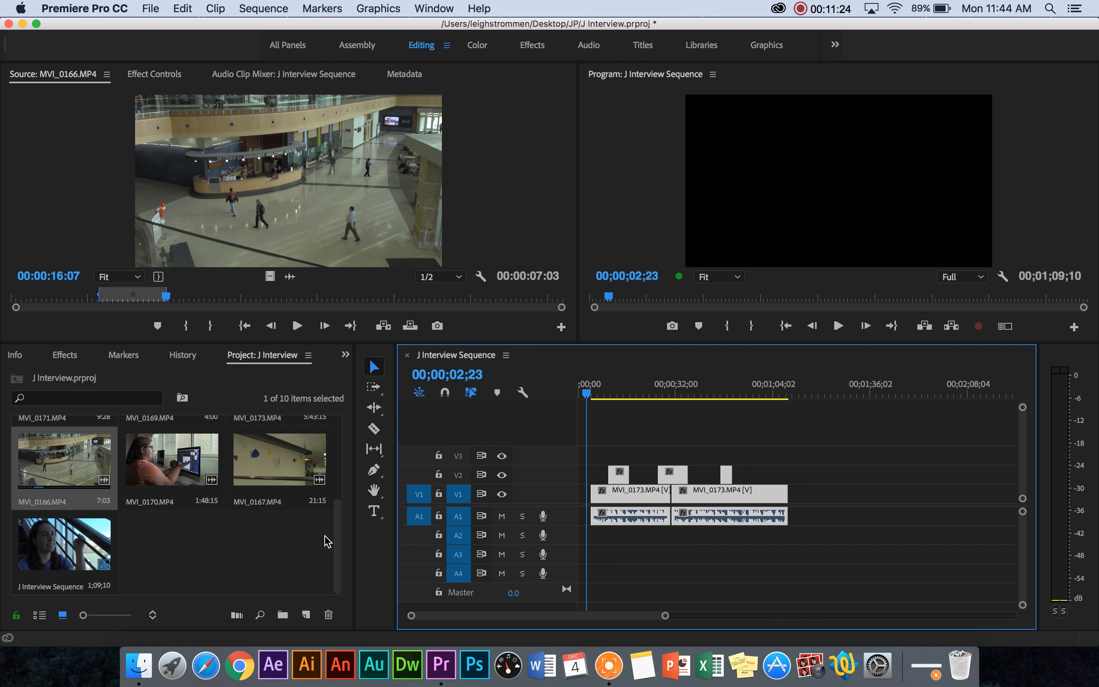
# Add the title text "Interview with Student" to the black opening frame and position it in the center
pyautogui.click(374, 512)
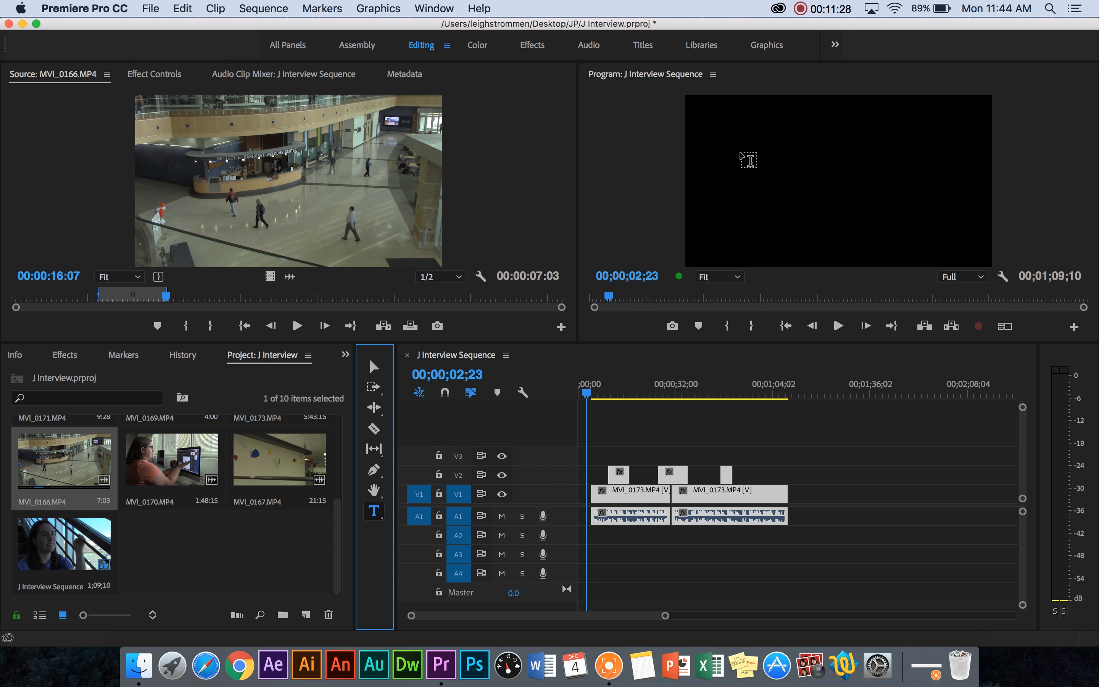
pyautogui.click(722, 131)
pyautogui.moveTo(731, 133); pyautogui.dragTo(986, 237)
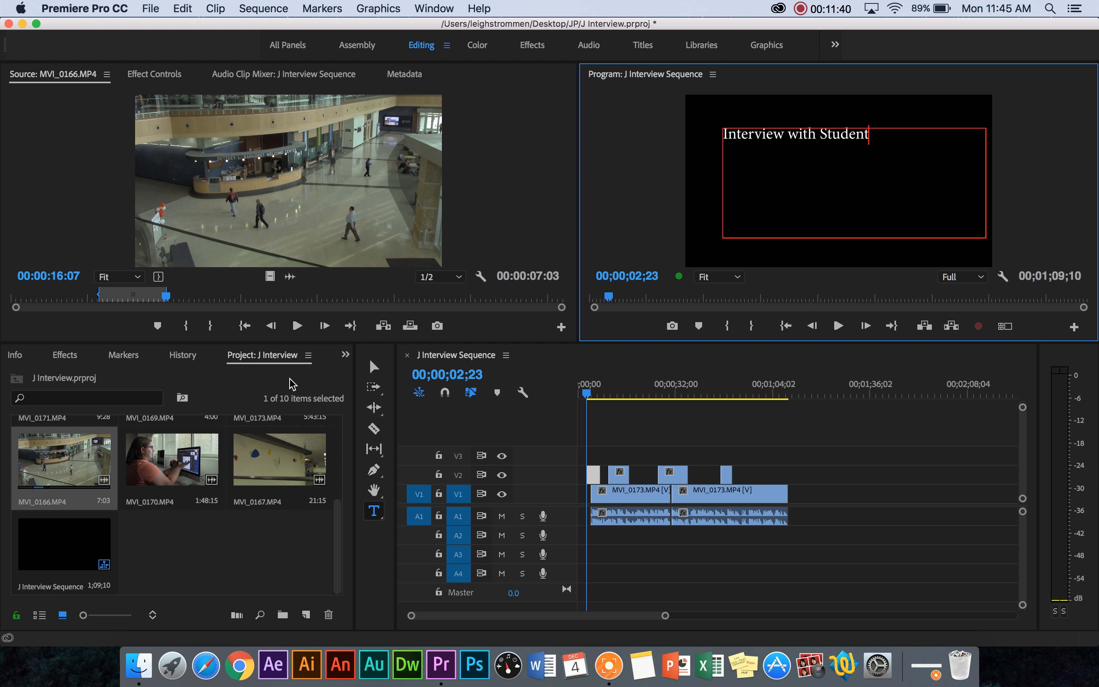
pyautogui.click(373, 374)
pyautogui.click(817, 437)
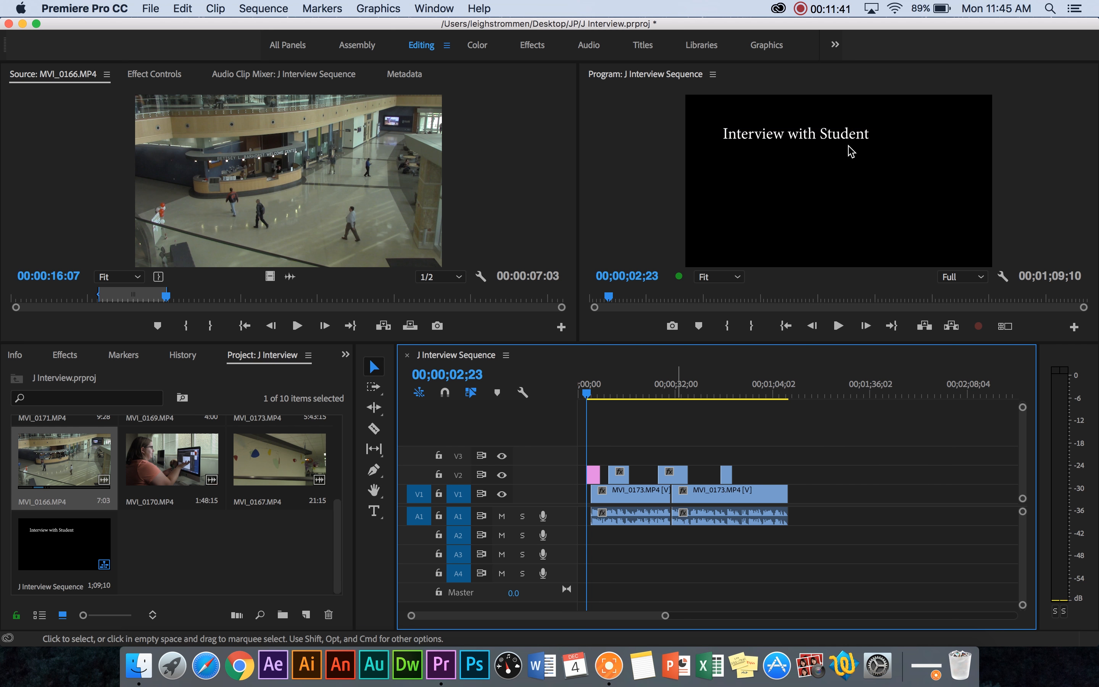
pyautogui.moveTo(817, 148); pyautogui.dragTo(856, 182)
pyautogui.click(675, 195)
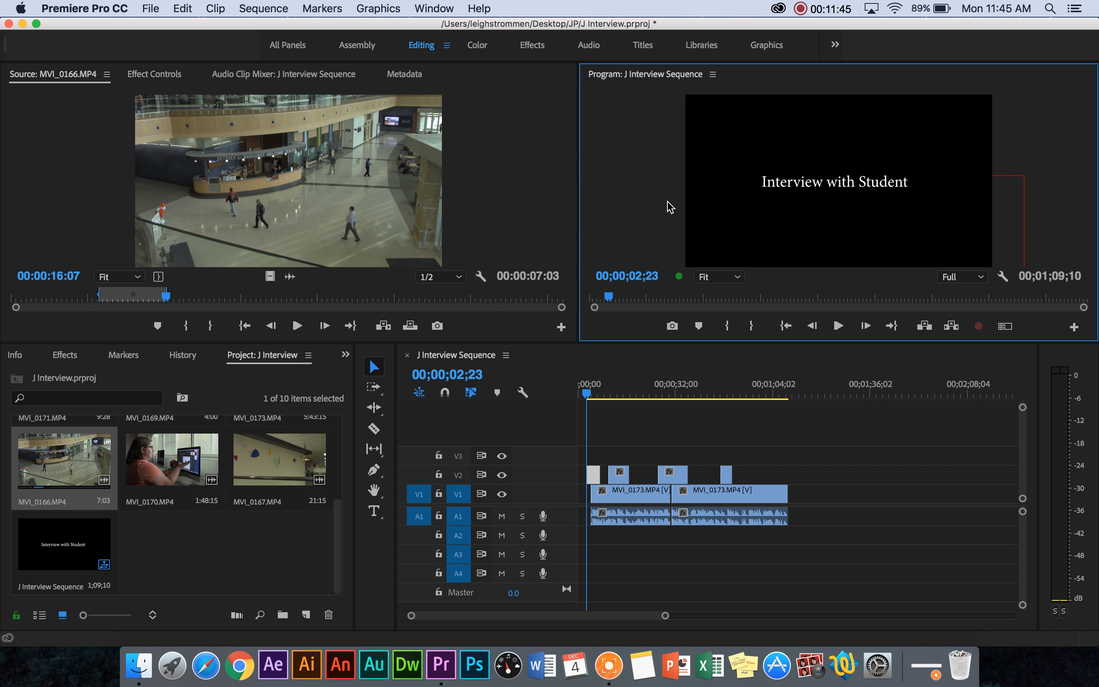
# Move the title clip to the very start of V2 and play back the opening into the interview
pyautogui.moveTo(591, 474); pyautogui.dragTo(583, 475)
pyautogui.click(584, 393)
pyautogui.moveTo(584, 393); pyautogui.dragTo(568, 394)
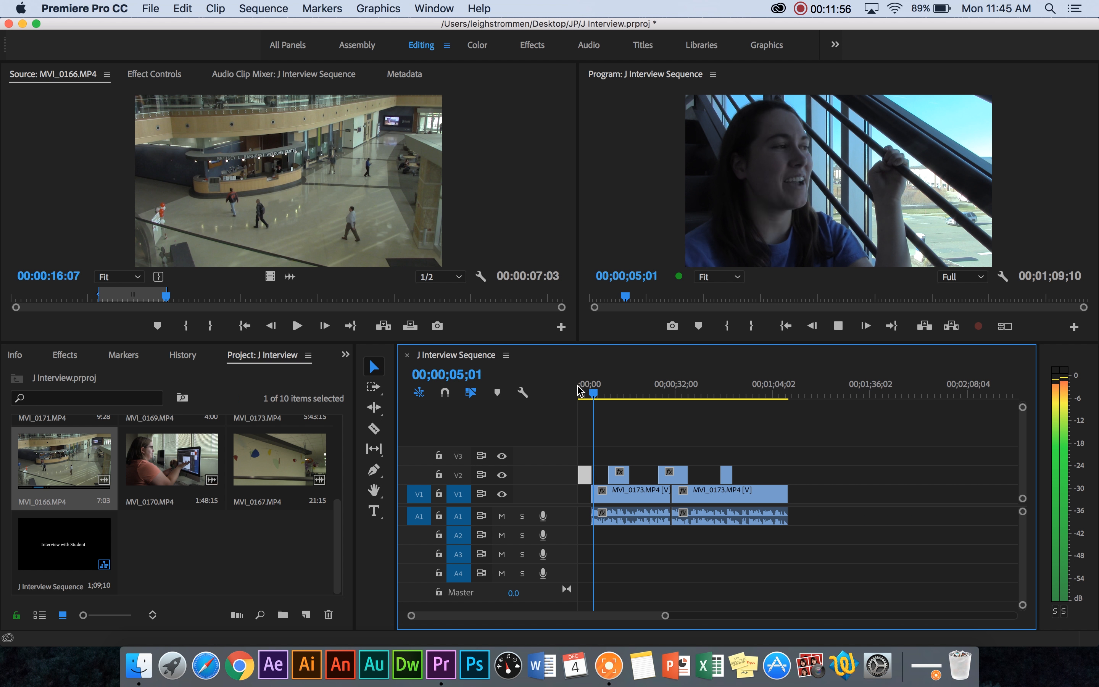
pyautogui.press('space')
# Adjust the MVI_0166.MP4 clip on V2 to end at about 00;00;17;03 and play back the interview around it
pyautogui.moveTo(665, 615); pyautogui.dragTo(578, 599)
pyautogui.moveTo(805, 390); pyautogui.dragTo(731, 400)
pyautogui.moveTo(753, 474); pyautogui.dragTo(713, 474)
pyautogui.moveTo(735, 393); pyautogui.dragTo(712, 394)
pyautogui.press('space')
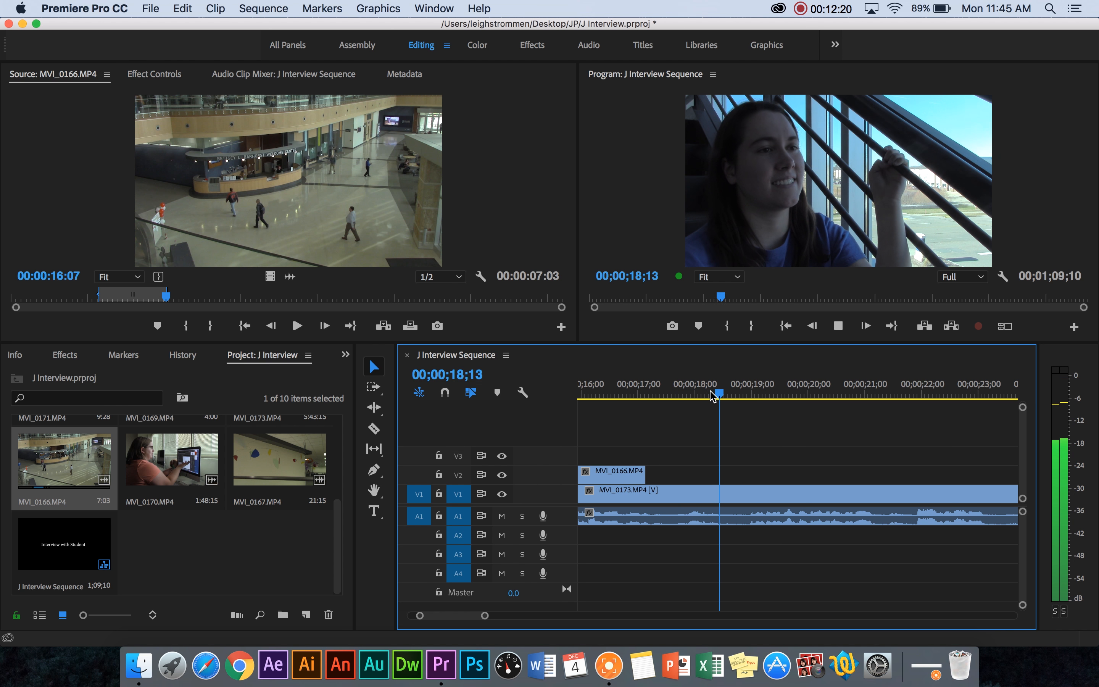
pyautogui.press('space')
pyautogui.moveTo(729, 391); pyautogui.dragTo(686, 388)
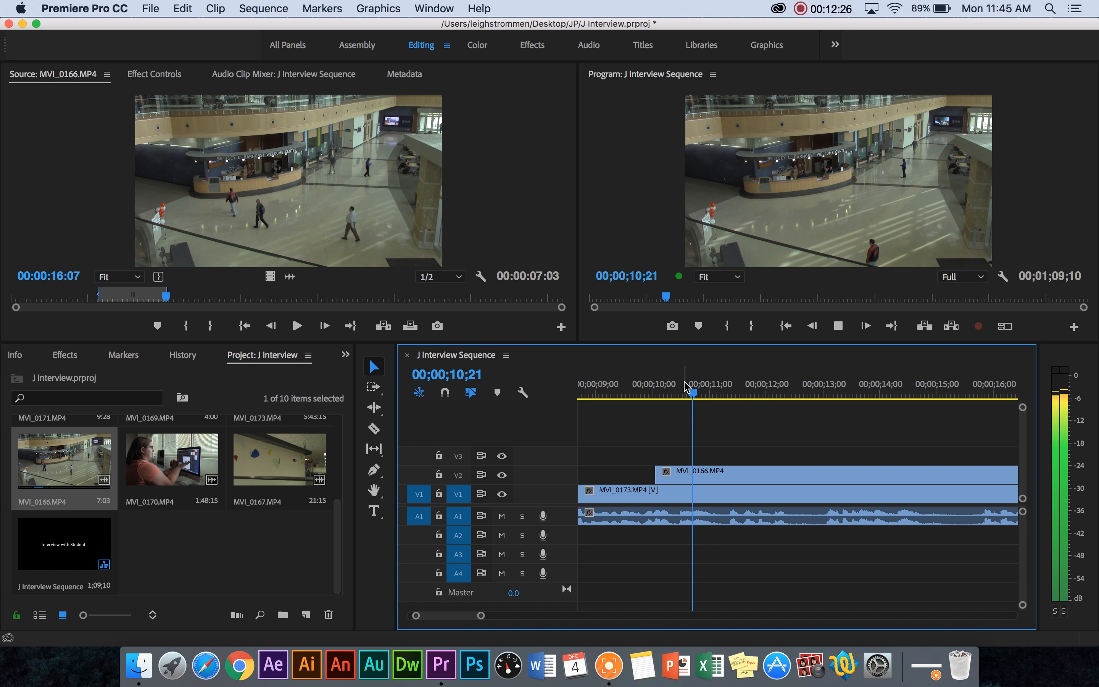
# Play the interview around the start of MVI_0166.MP4 and cut the MVI_0173.MP4 clip on V1 at 00;00;10;22
pyautogui.press('space')
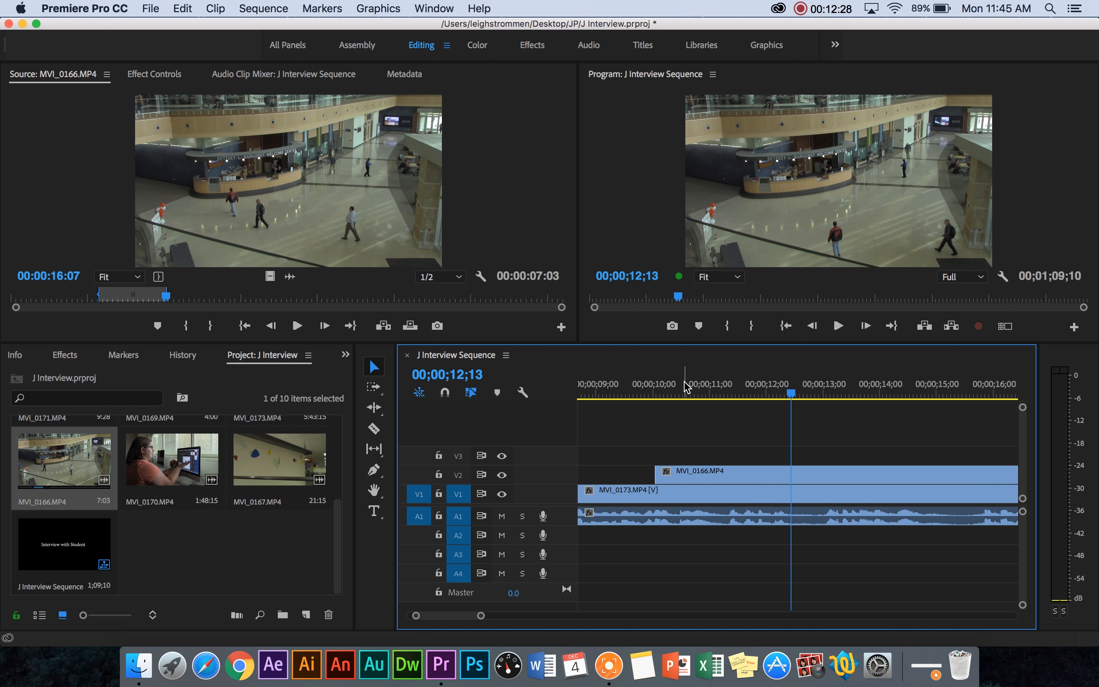
pyautogui.moveTo(791, 395); pyautogui.dragTo(661, 394)
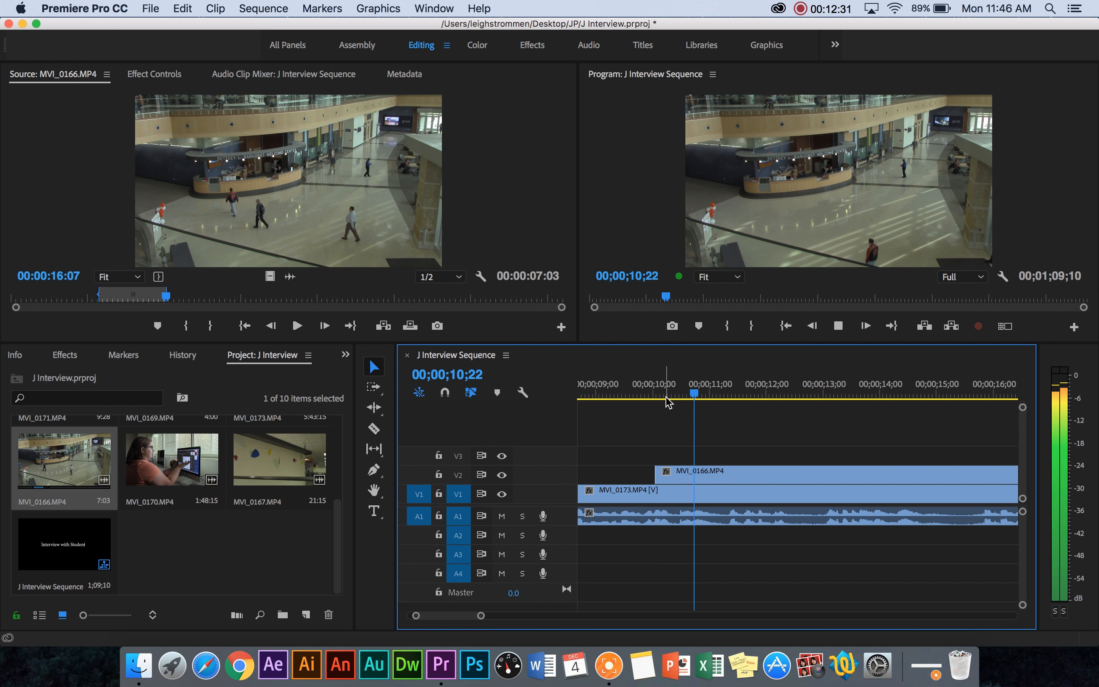
pyautogui.press('space')
pyautogui.moveTo(711, 394)
pyautogui.mouseDown()
pyautogui.moveTo(680, 393)
pyautogui.moveTo(697, 397)
pyautogui.mouseUp()
pyautogui.press('space')
pyautogui.press('space')
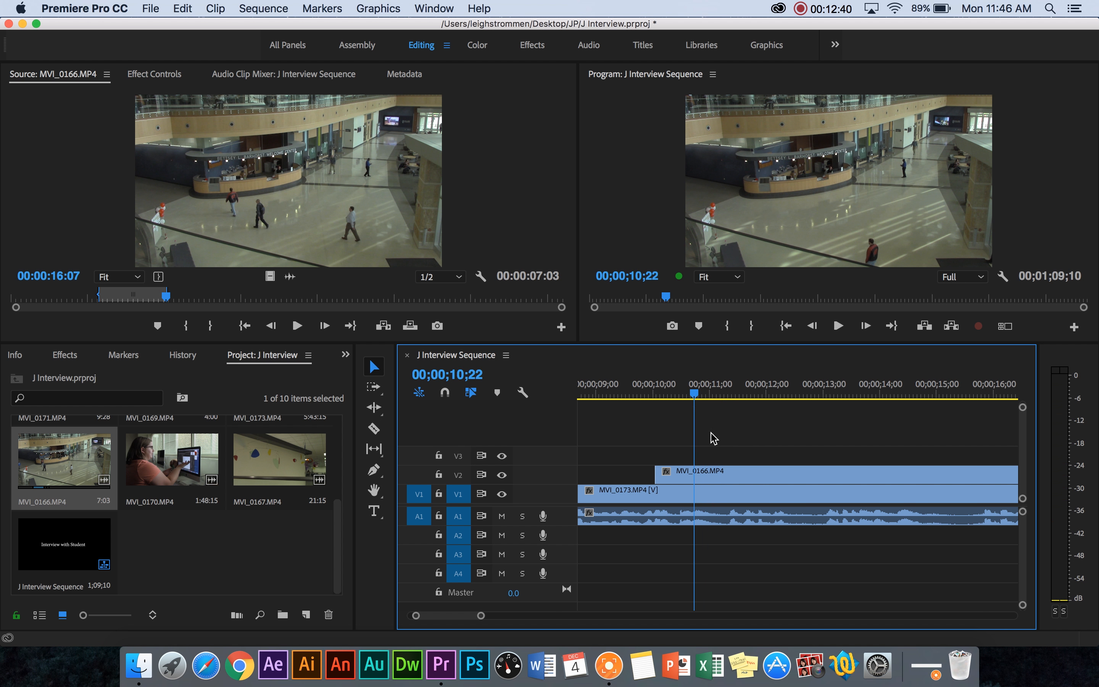
pyautogui.click(701, 516)
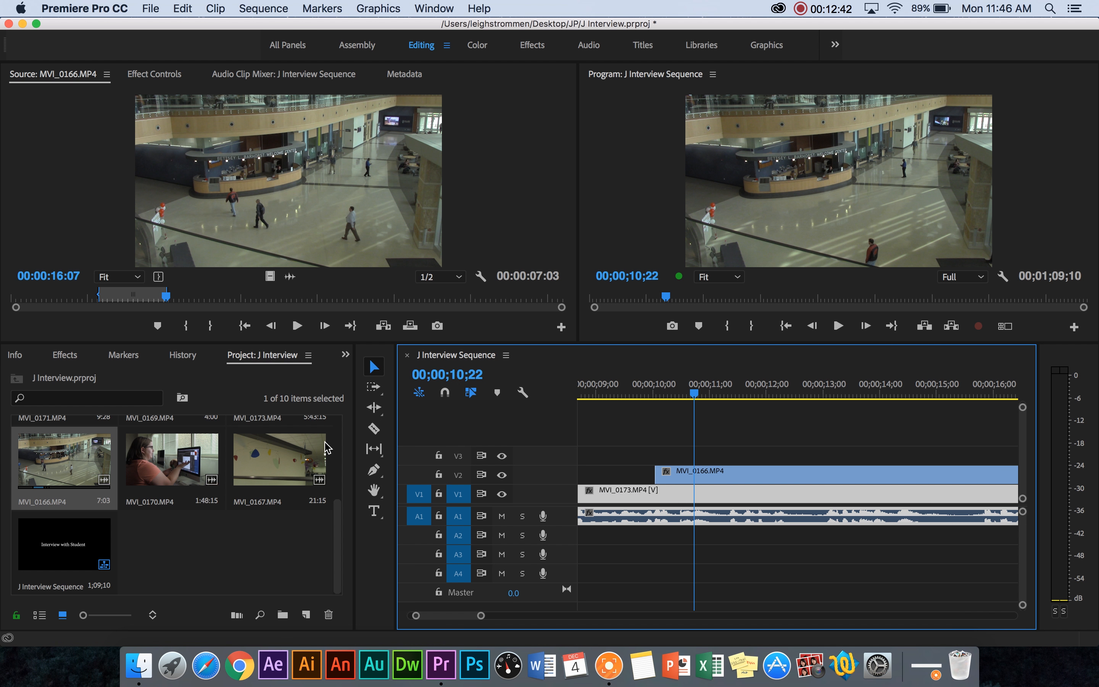
pyautogui.click(371, 431)
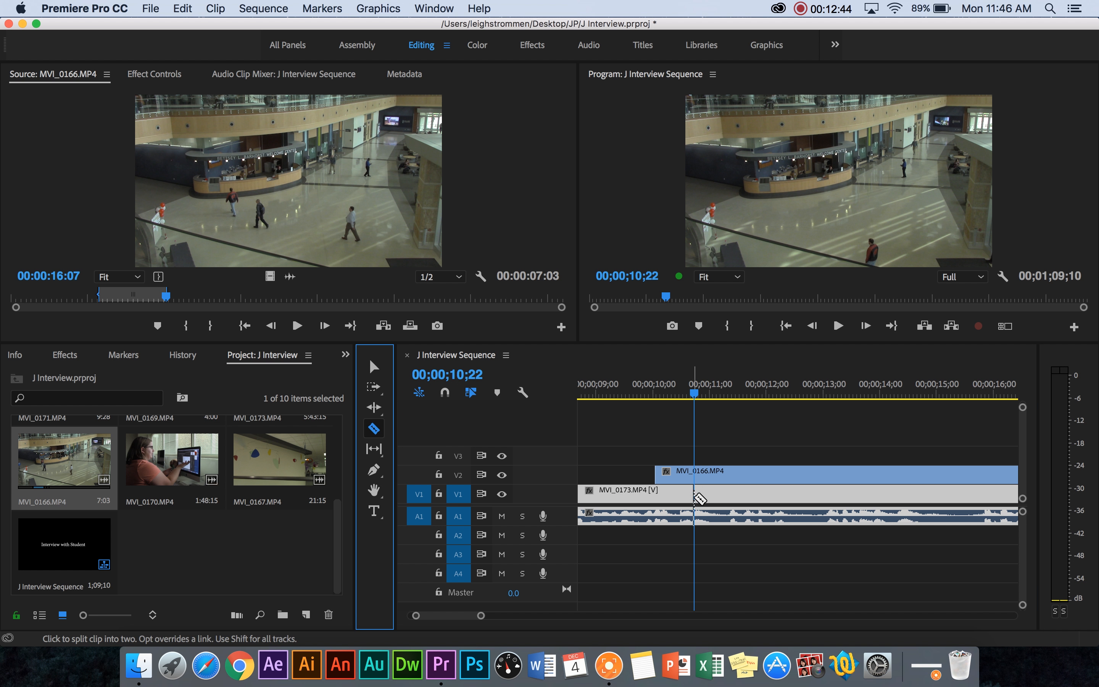
pyautogui.click(695, 495)
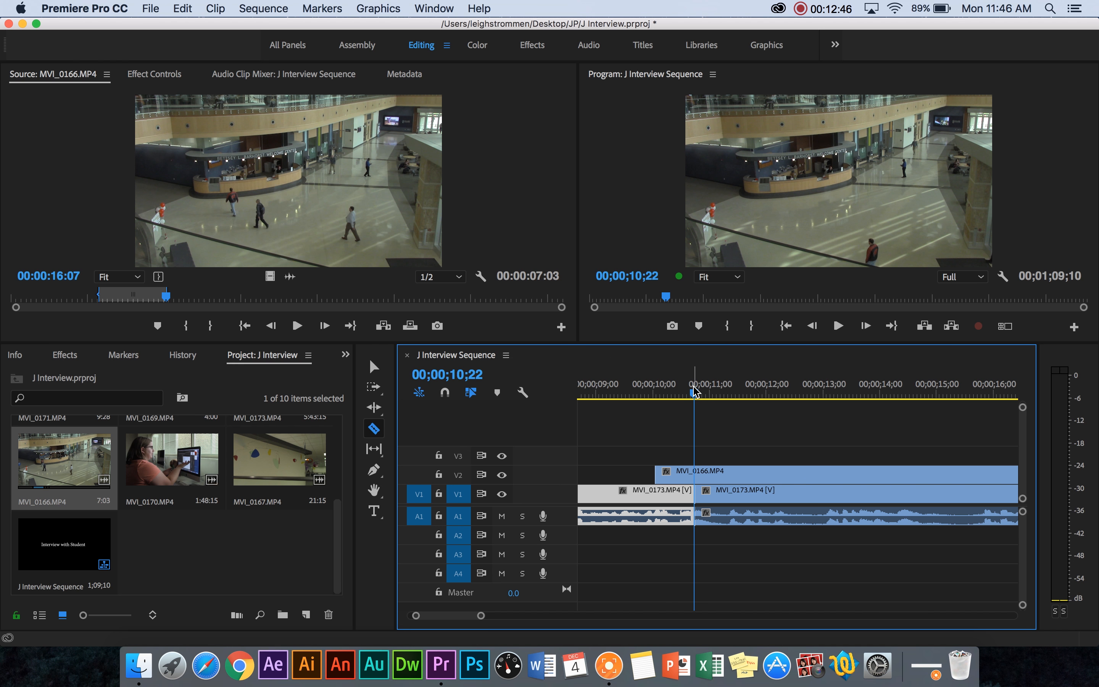
# Cut MVI_0173.MP4 again at about 00;00;11;10 and delete the short section between the two cuts
pyautogui.press('space')
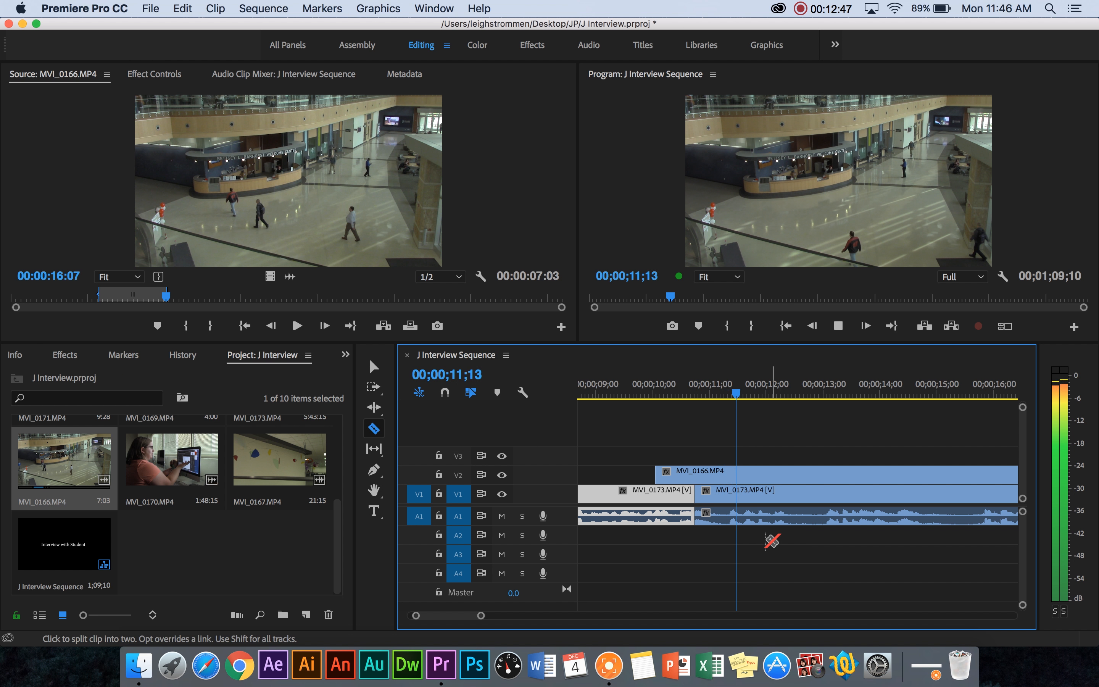
pyautogui.press('space')
pyautogui.click(728, 519)
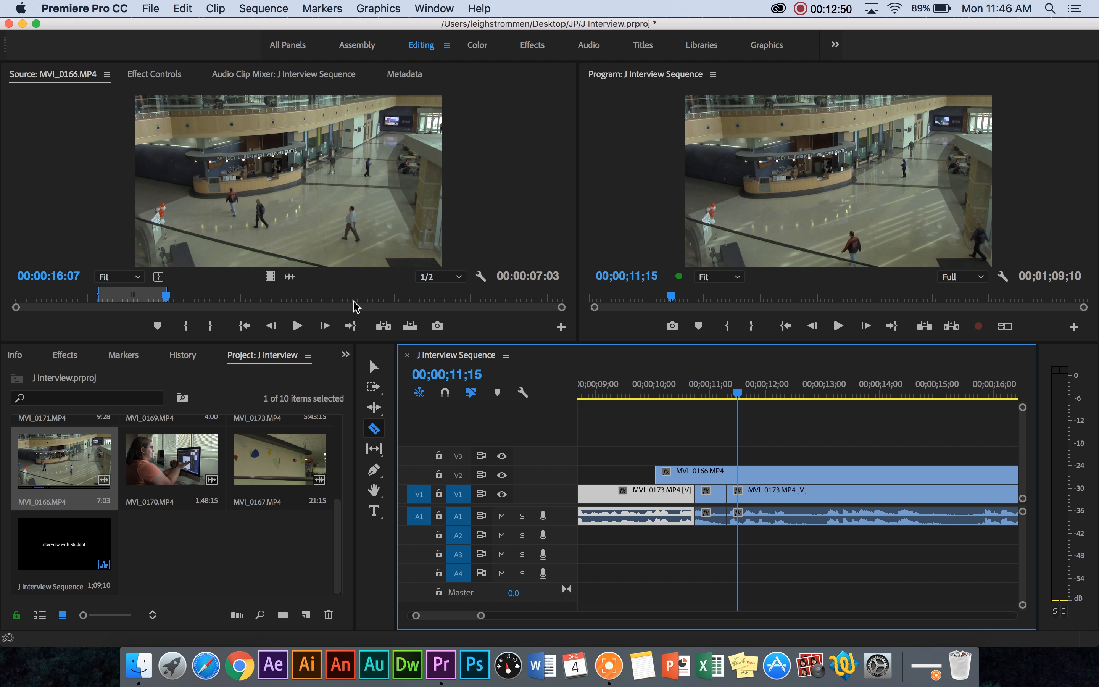
pyautogui.press('v')
pyautogui.click(717, 496)
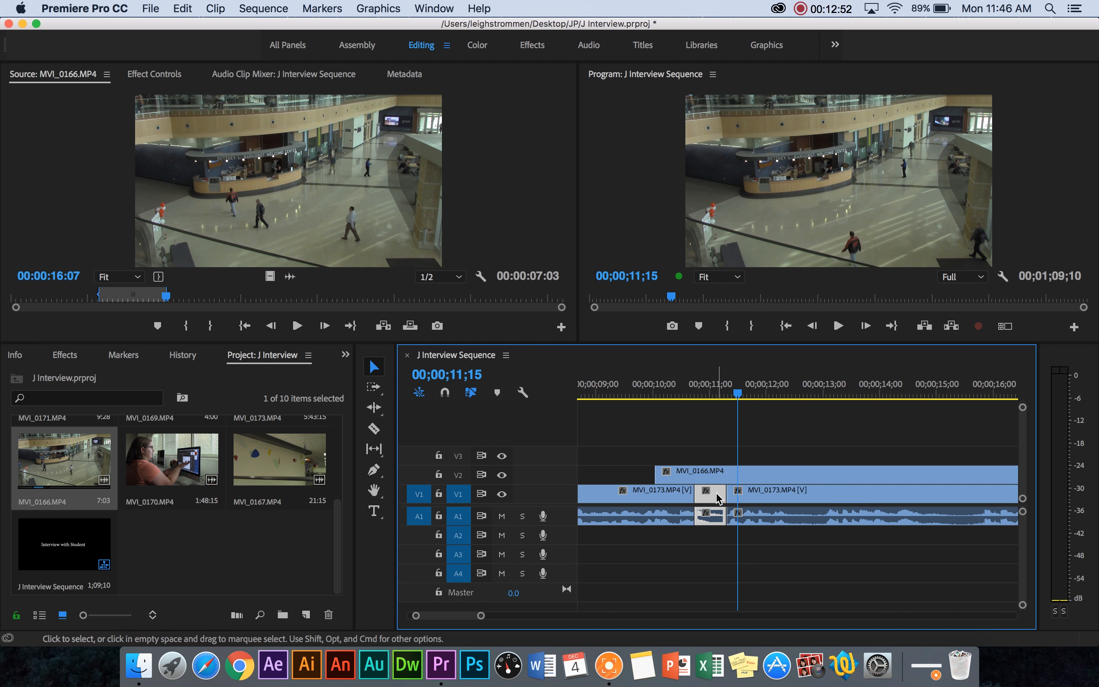
# Move the MVI_0173.MP4 clip after the gap earlier, to just behind the preceding clip, and play back the edit
pyautogui.moveTo(738, 392); pyautogui.dragTo(668, 405)
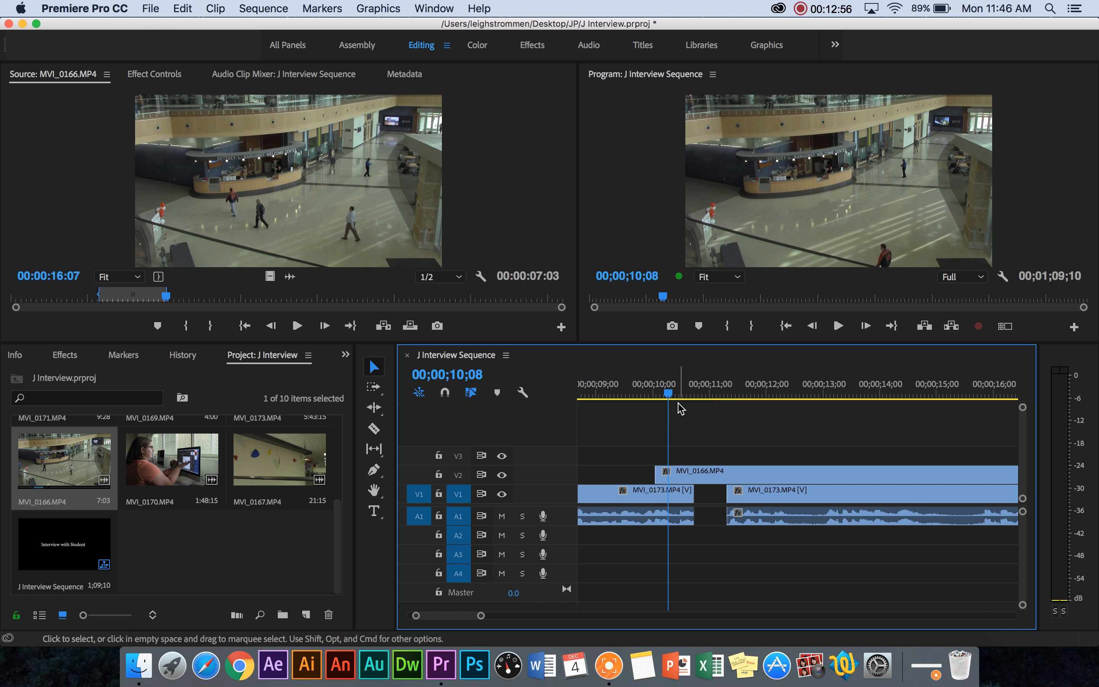
pyautogui.press('space')
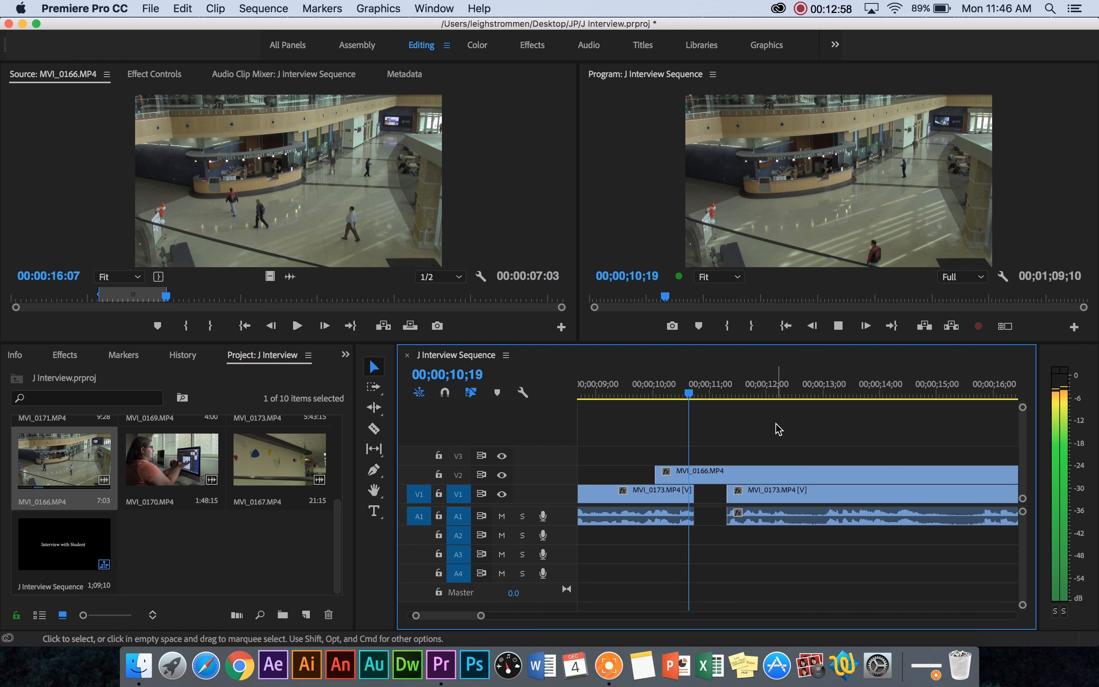
pyautogui.press('space')
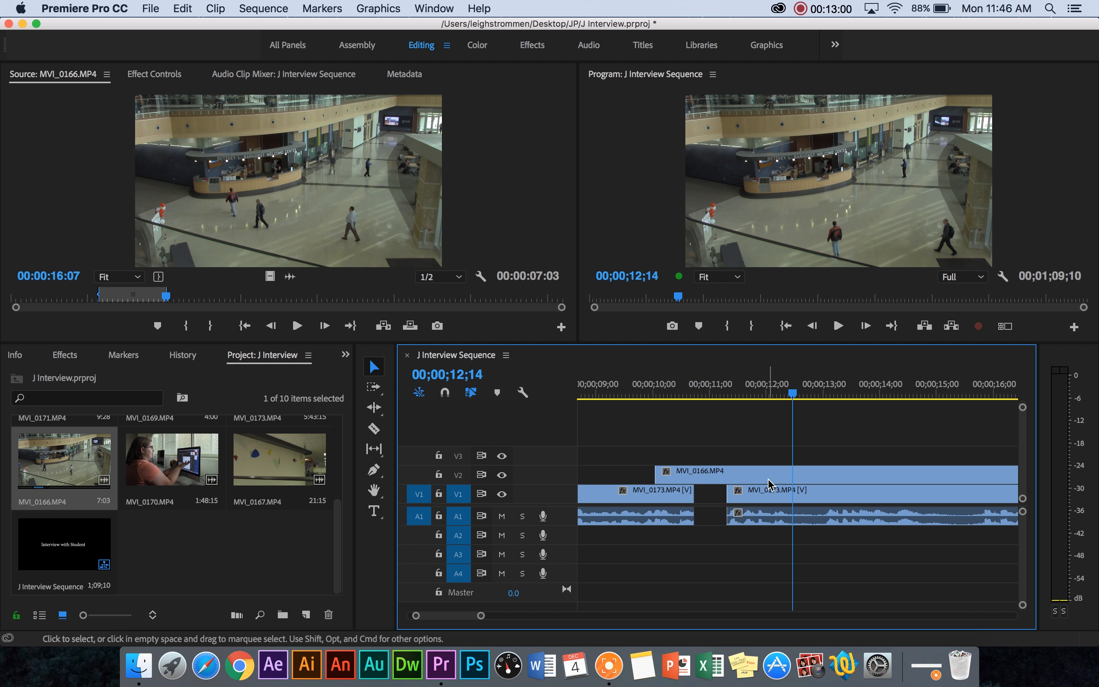
pyautogui.moveTo(750, 498); pyautogui.dragTo(717, 500)
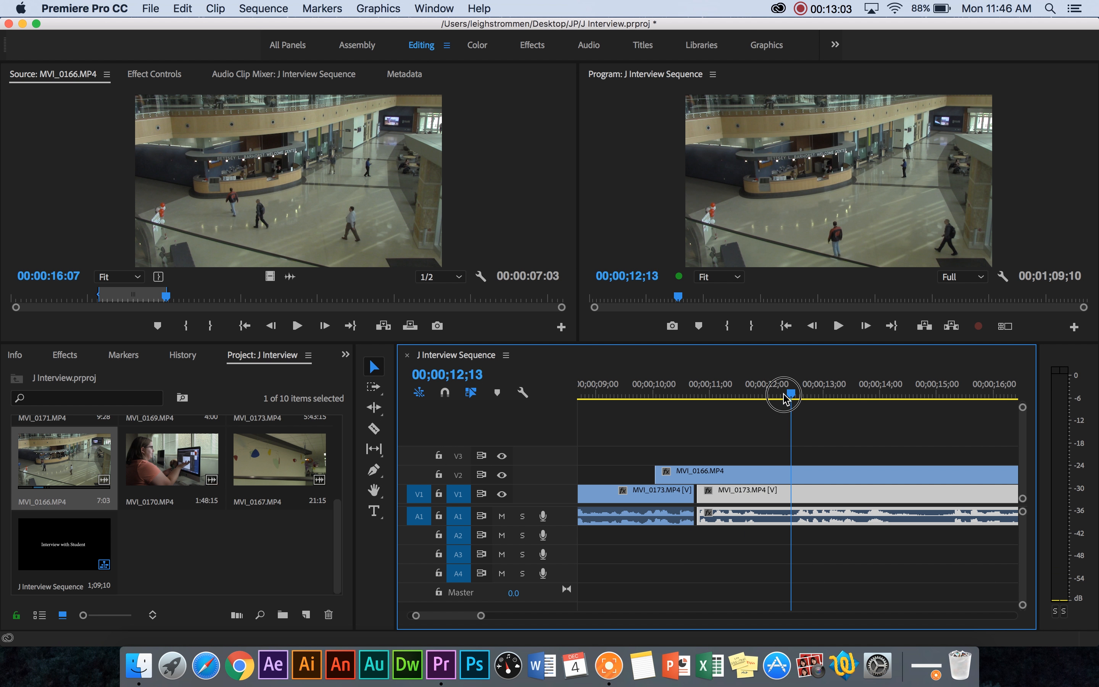
pyautogui.moveTo(785, 392); pyautogui.dragTo(694, 393)
pyautogui.press('space')
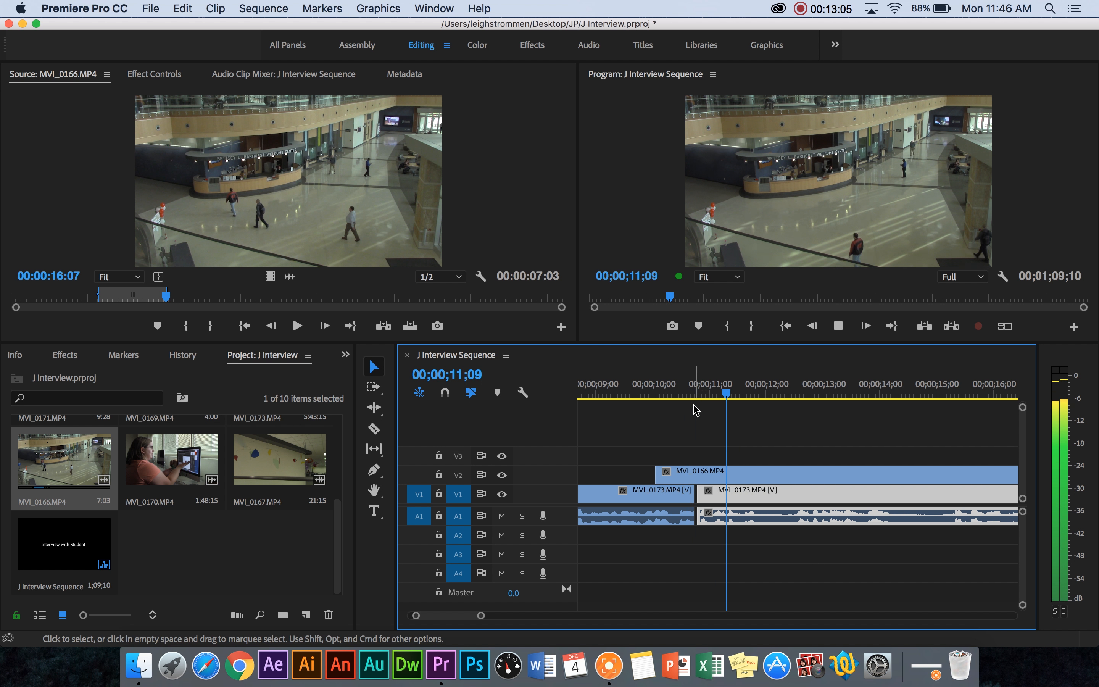
pyautogui.press('space')
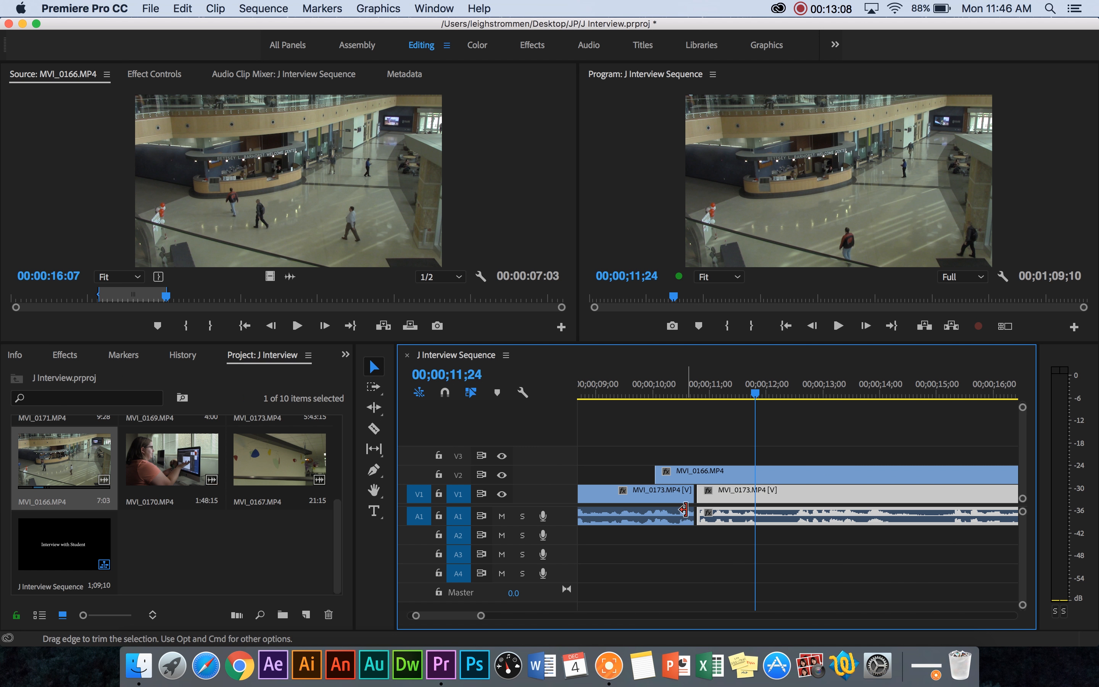
pyautogui.click(680, 389)
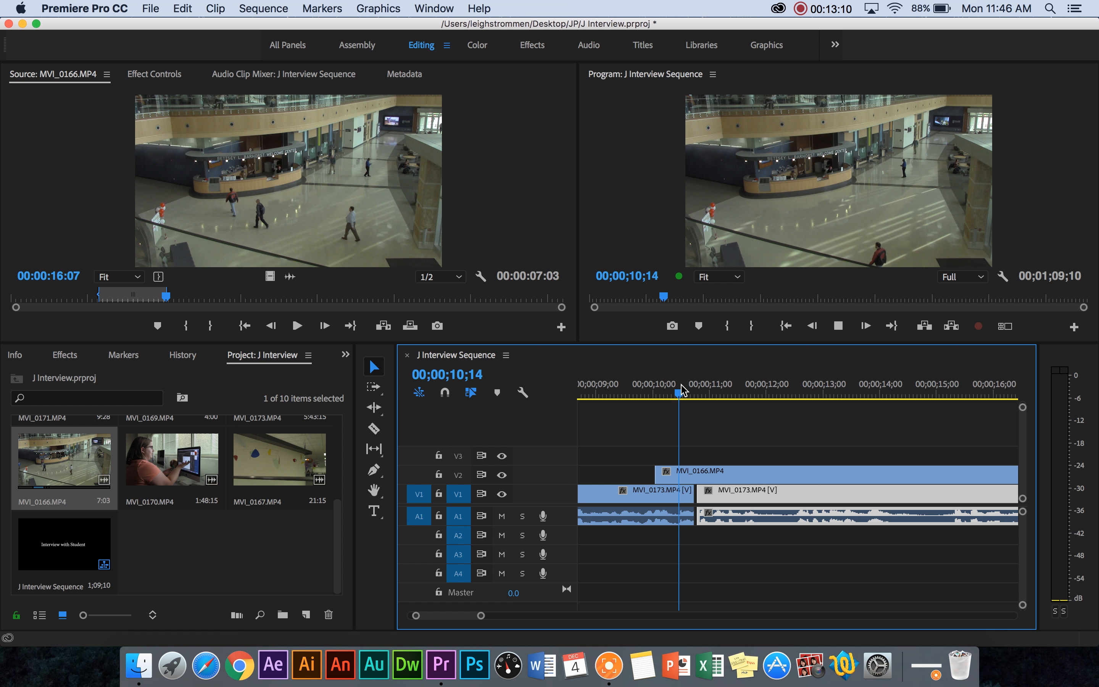
pyautogui.press('space')
# Magnify the timeline around the cut and expand the A1 track so its audio waveform and volume line can be edited
pyautogui.moveTo(417, 615); pyautogui.dragTo(438, 615)
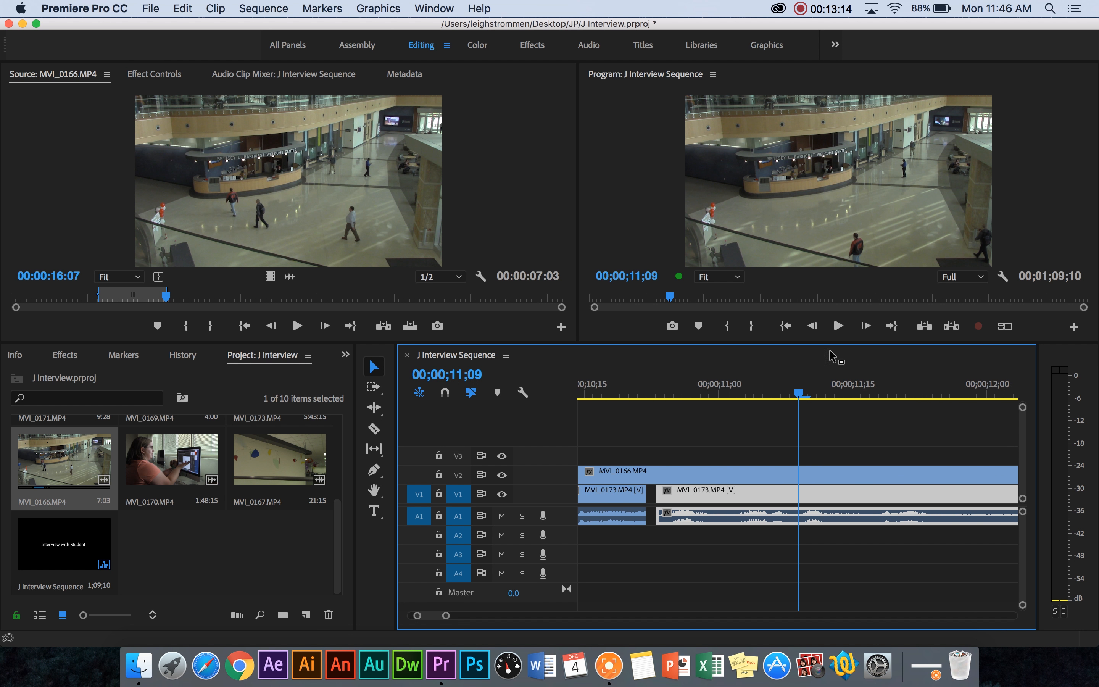
pyautogui.moveTo(801, 390); pyautogui.dragTo(621, 390)
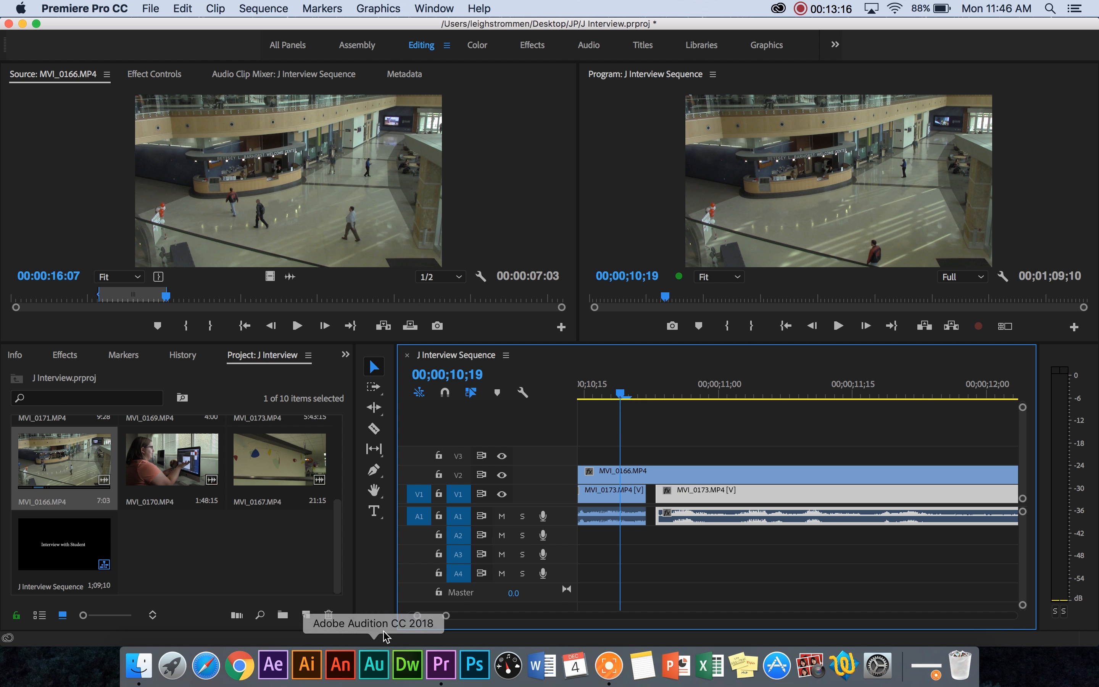
pyautogui.moveTo(415, 615); pyautogui.dragTo(420, 617)
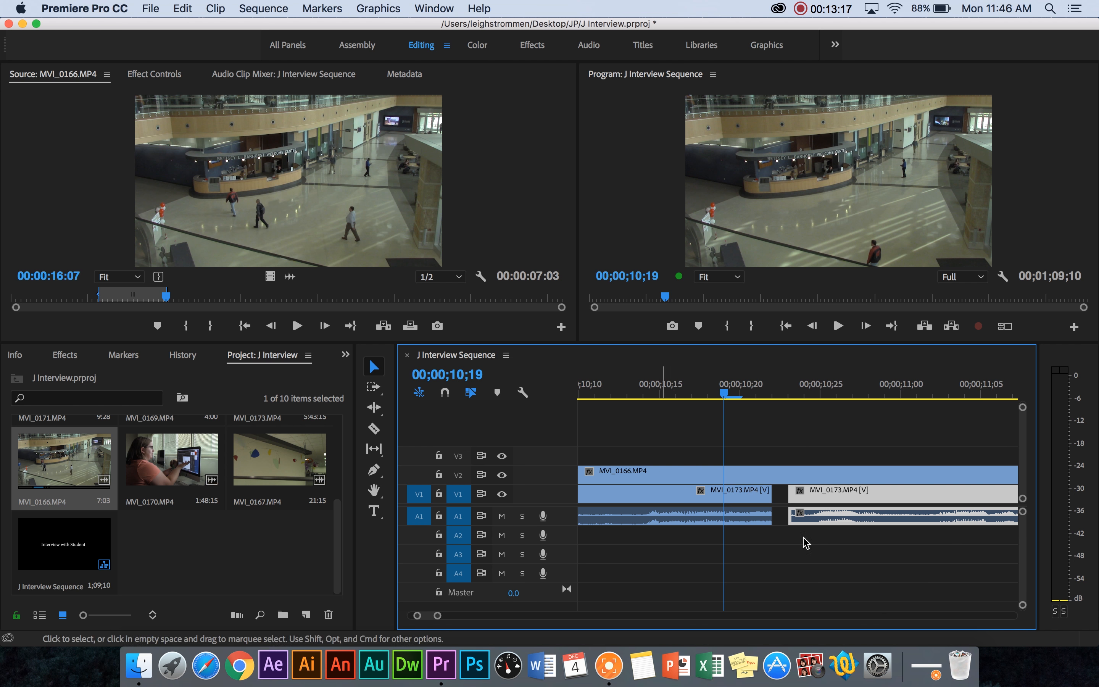
pyautogui.moveTo(1023, 608); pyautogui.dragTo(1027, 595)
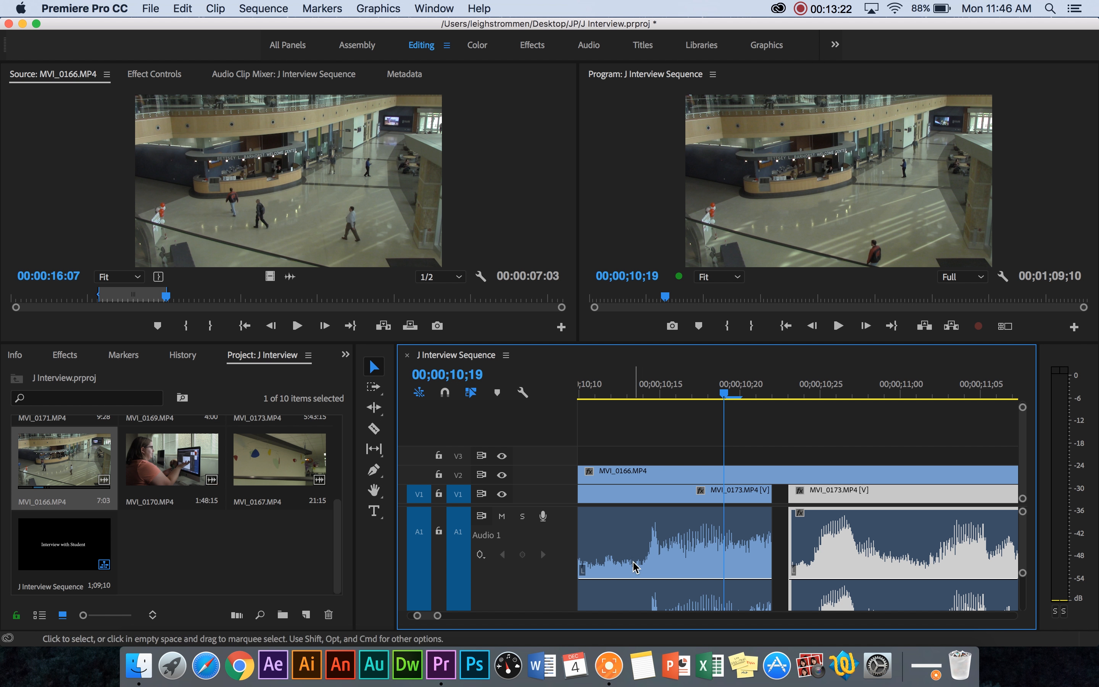
# Raise the volume of the MVI_0173.MP4 clip before the cut to 3.93 dB and play it back
pyautogui.moveTo(660, 580); pyautogui.dragTo(660, 551)
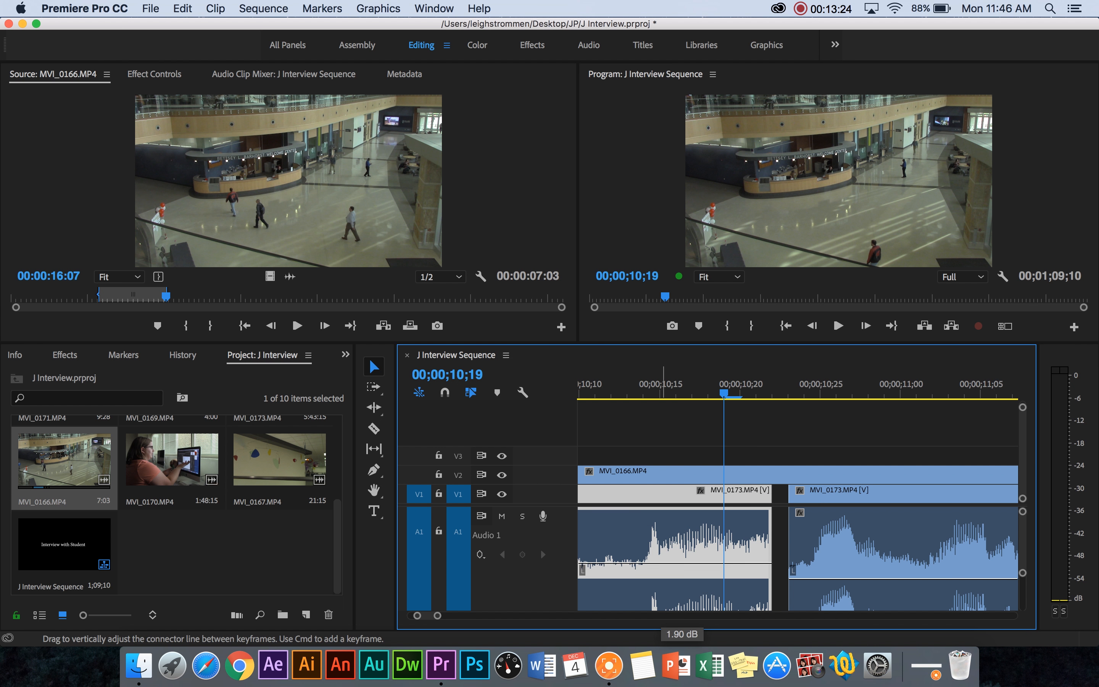
pyautogui.moveTo(660, 598); pyautogui.dragTo(660, 541)
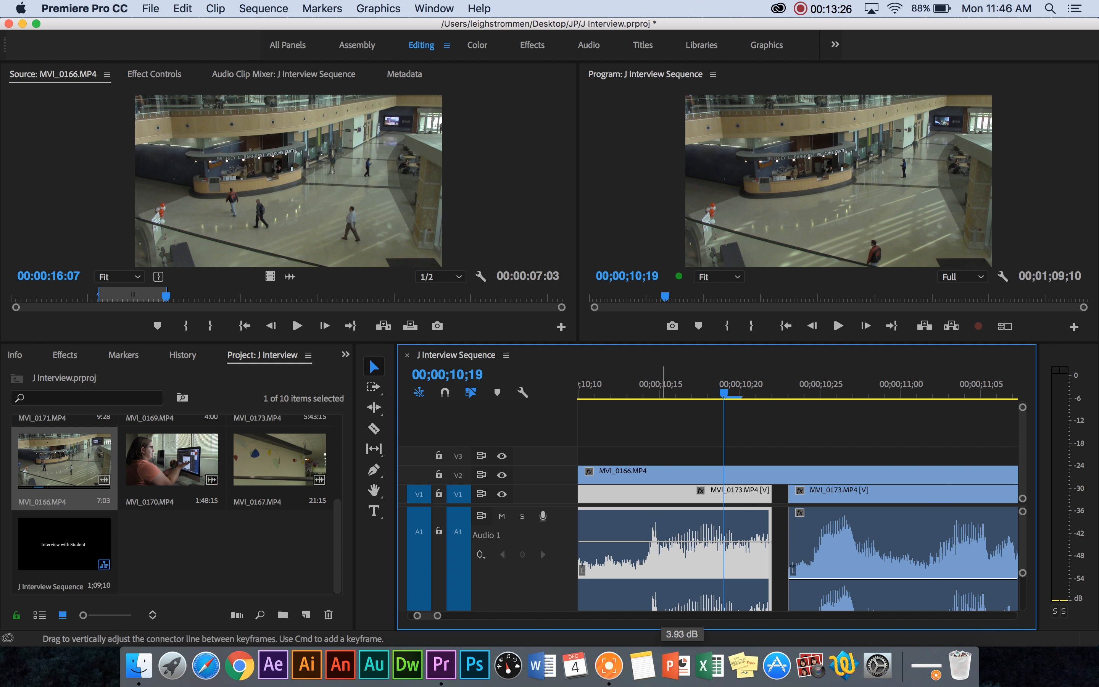
pyautogui.moveTo(723, 395); pyautogui.dragTo(627, 392)
pyautogui.press('space')
pyautogui.press('space')
pyautogui.moveTo(748, 389); pyautogui.dragTo(568, 408)
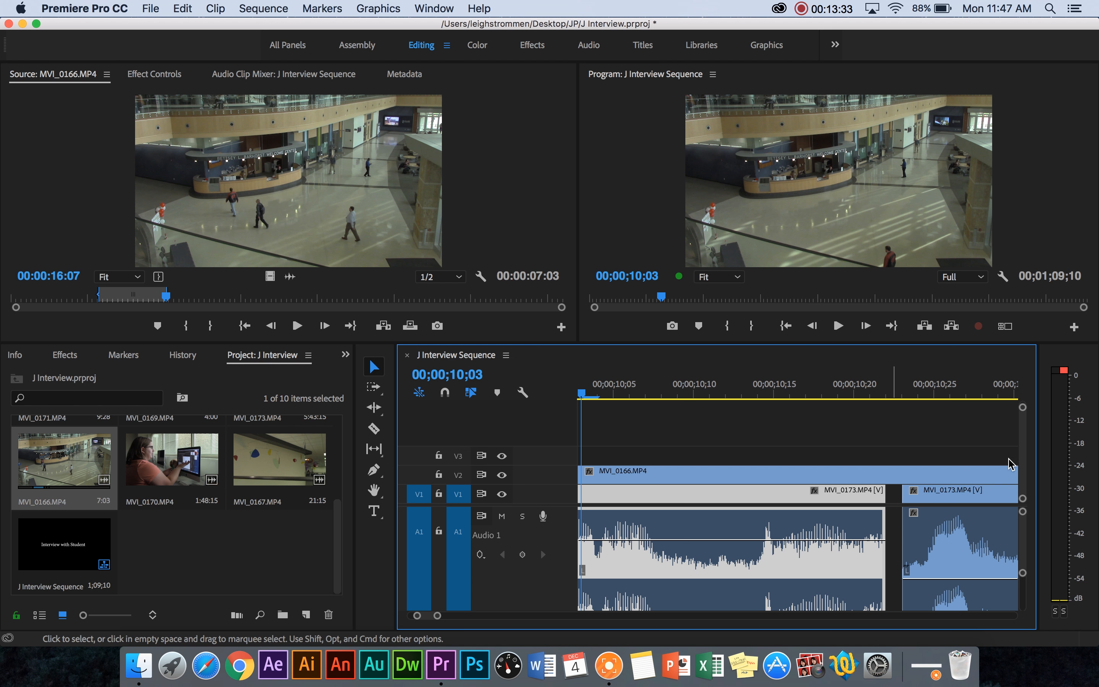
# Lower the volume of the MVI_0173.MP4 clip before the cut close to the bottom of its waveform and play it back
pyautogui.moveTo(1026, 522)
pyautogui.mouseDown()
pyautogui.moveTo(1026, 545)
pyautogui.moveTo(1023, 532)
pyautogui.mouseUp()
pyautogui.moveTo(697, 520); pyautogui.dragTo(700, 606)
pyautogui.moveTo(1025, 522)
pyautogui.mouseDown()
pyautogui.moveTo(1026, 535)
pyautogui.moveTo(1026, 515)
pyautogui.mouseUp()
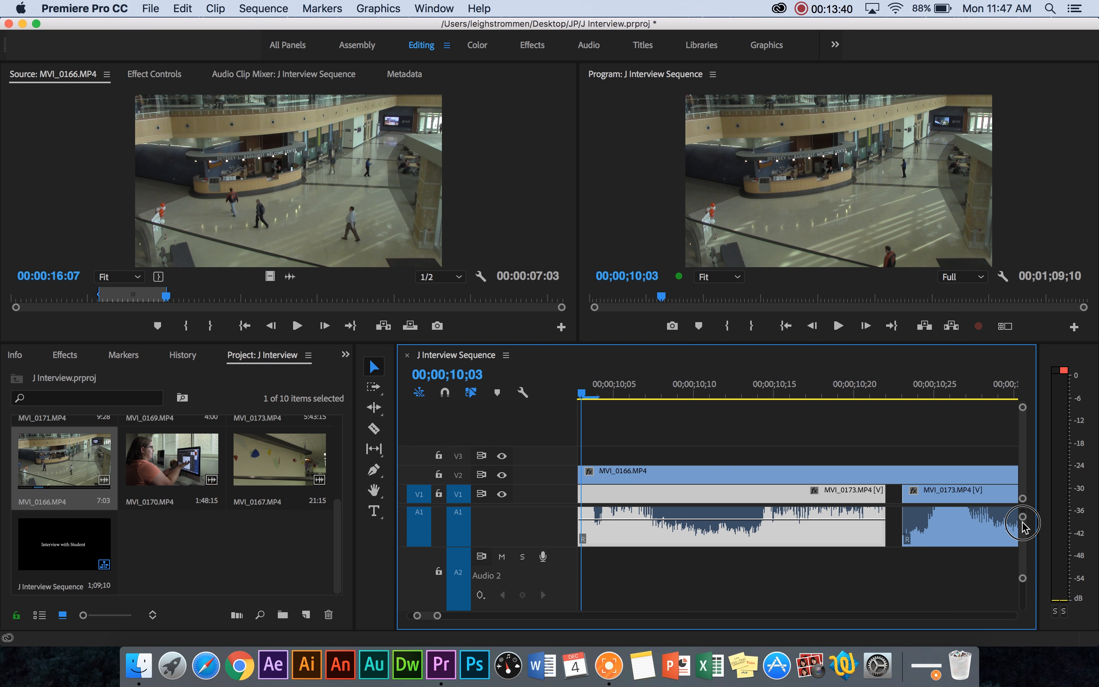
pyautogui.moveTo(760, 553); pyautogui.dragTo(760, 558)
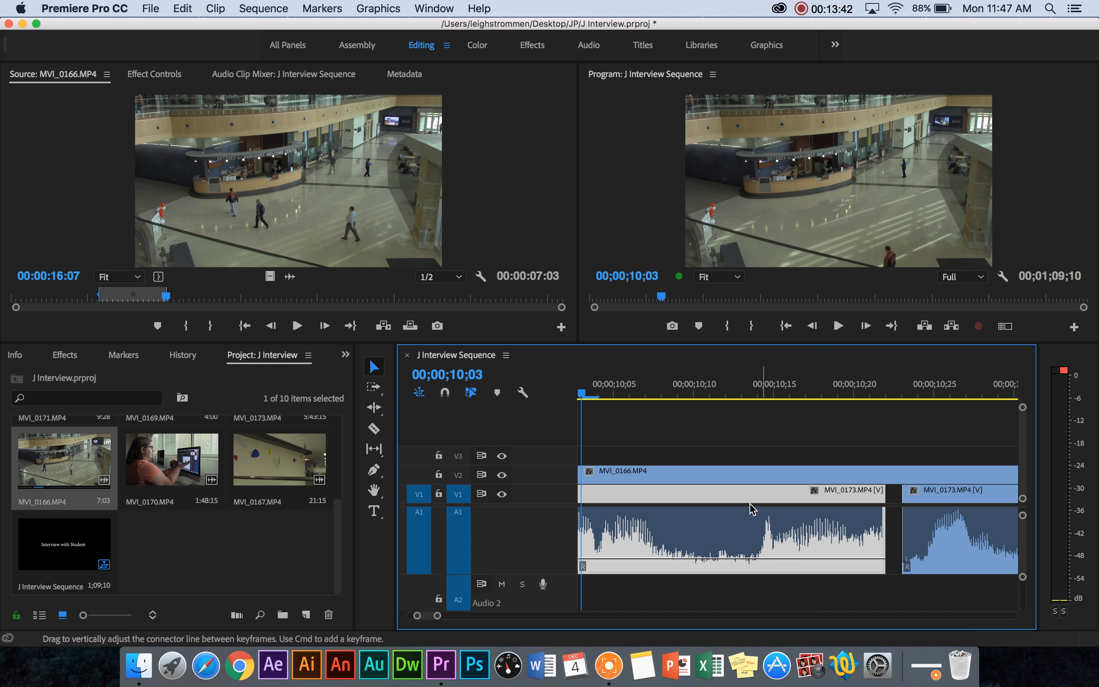
pyautogui.click(700, 387)
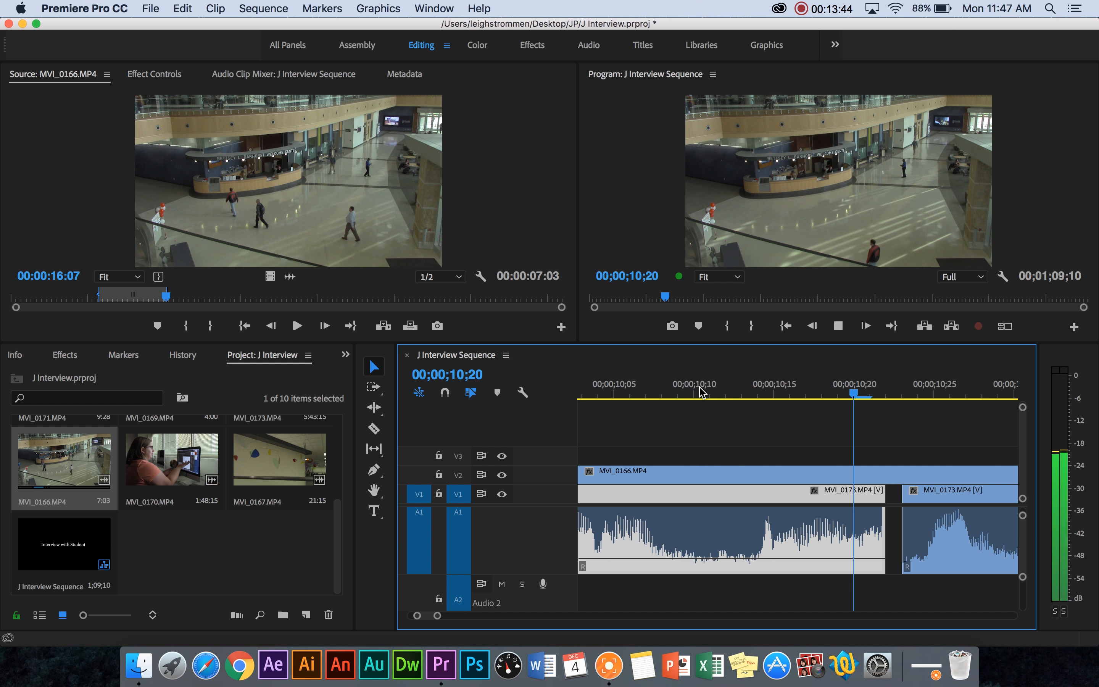
pyautogui.press('space')
pyautogui.moveTo(664, 400); pyautogui.dragTo(599, 379)
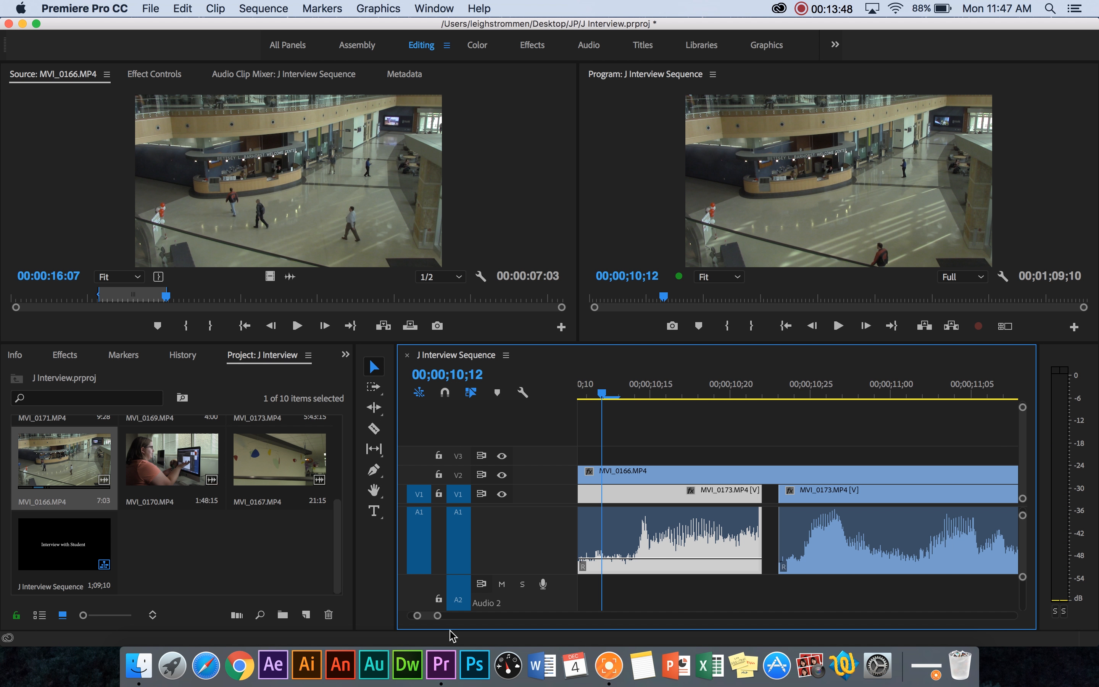
# Raise the volume line of the first MVI_0173.MP4 clip back up from its lowered level
pyautogui.moveTo(432, 617); pyautogui.dragTo(539, 615)
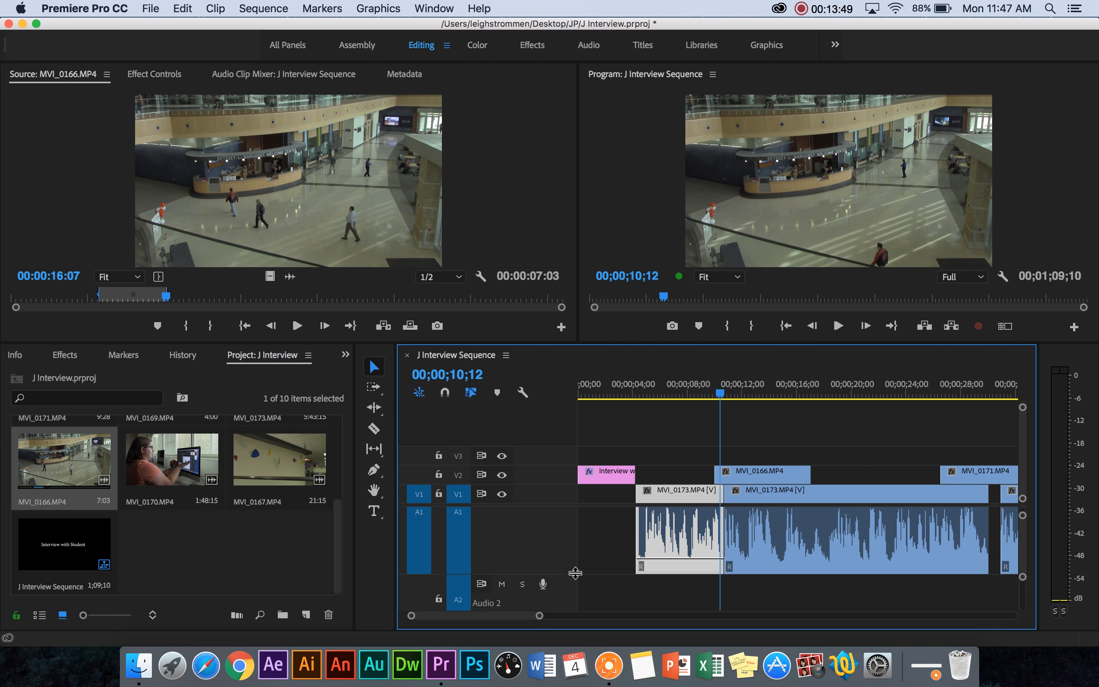
pyautogui.scroll(2, 784, 542)
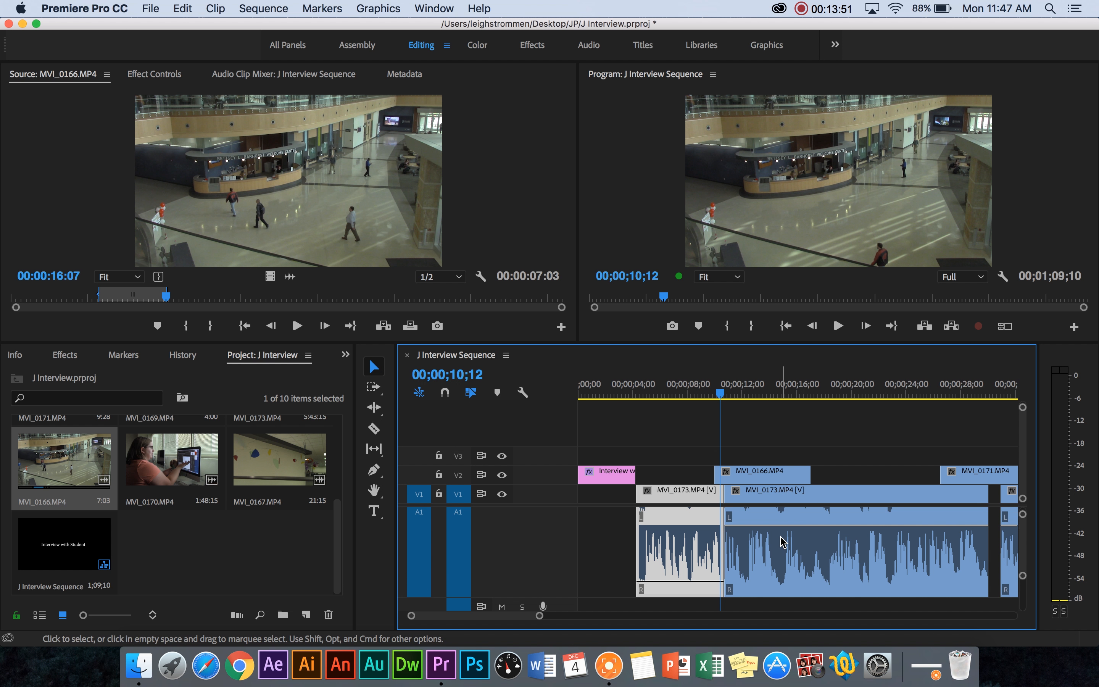
pyautogui.rightClick(691, 583)
pyautogui.click(678, 584)
pyautogui.moveTo(677, 581); pyautogui.dragTo(676, 528)
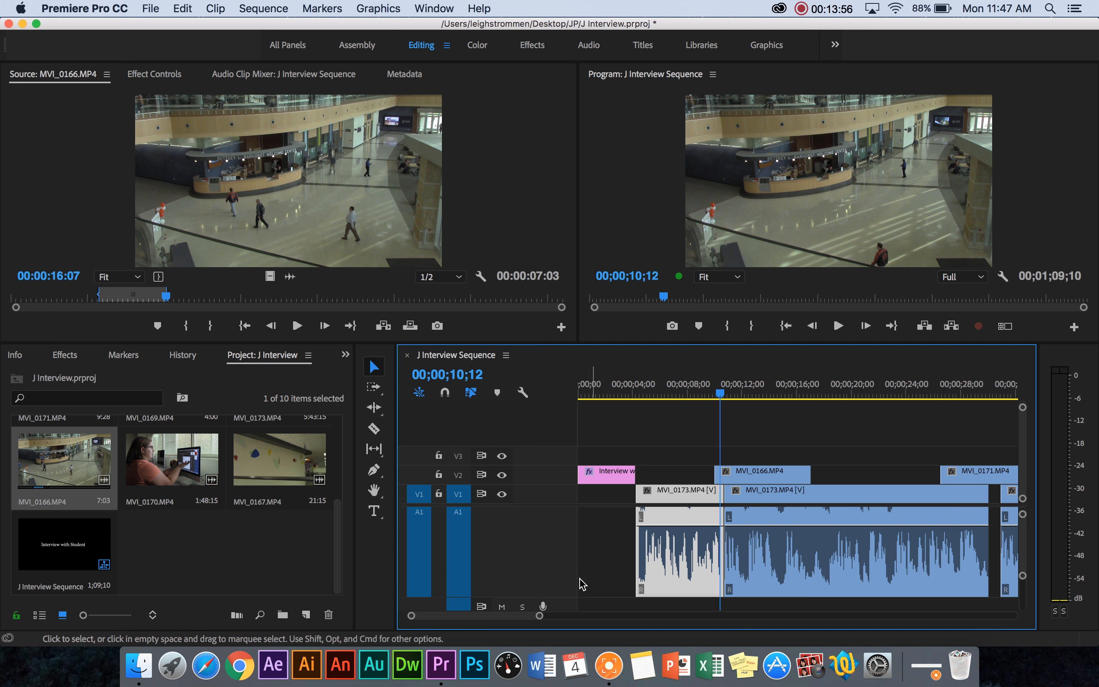
# Add three volume keyframes near the end of the first MVI_0173.MP4 clip and lower the middle one to dip the audio before the cut
pyautogui.moveTo(410, 620); pyautogui.dragTo(466, 611)
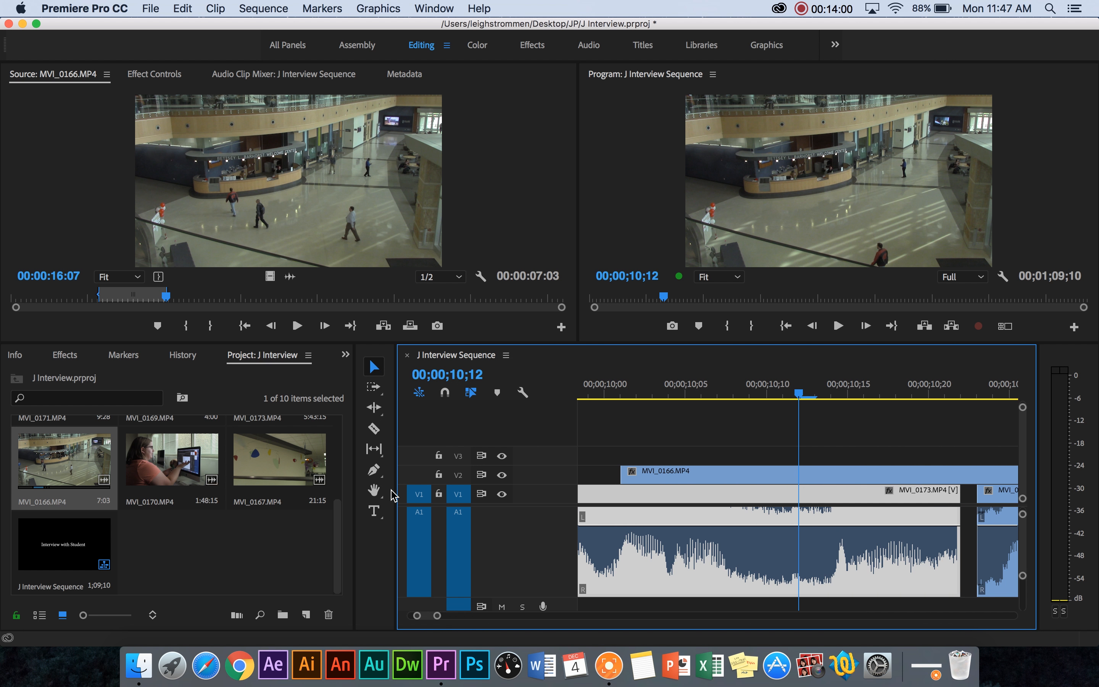
pyautogui.click(374, 472)
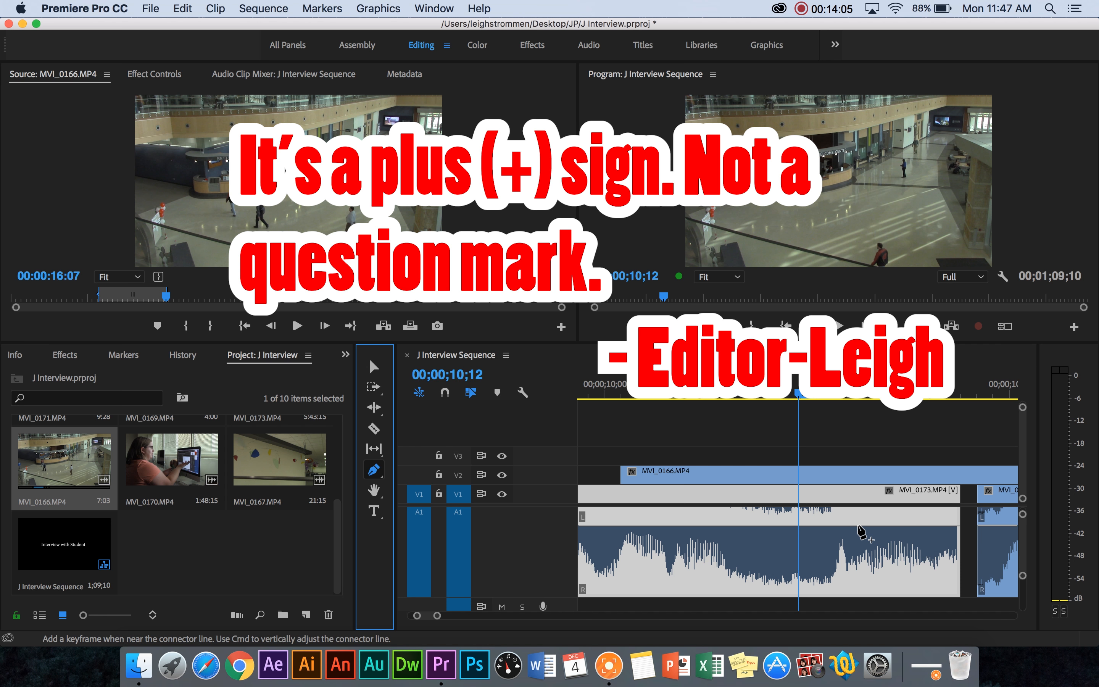
pyautogui.click(860, 527)
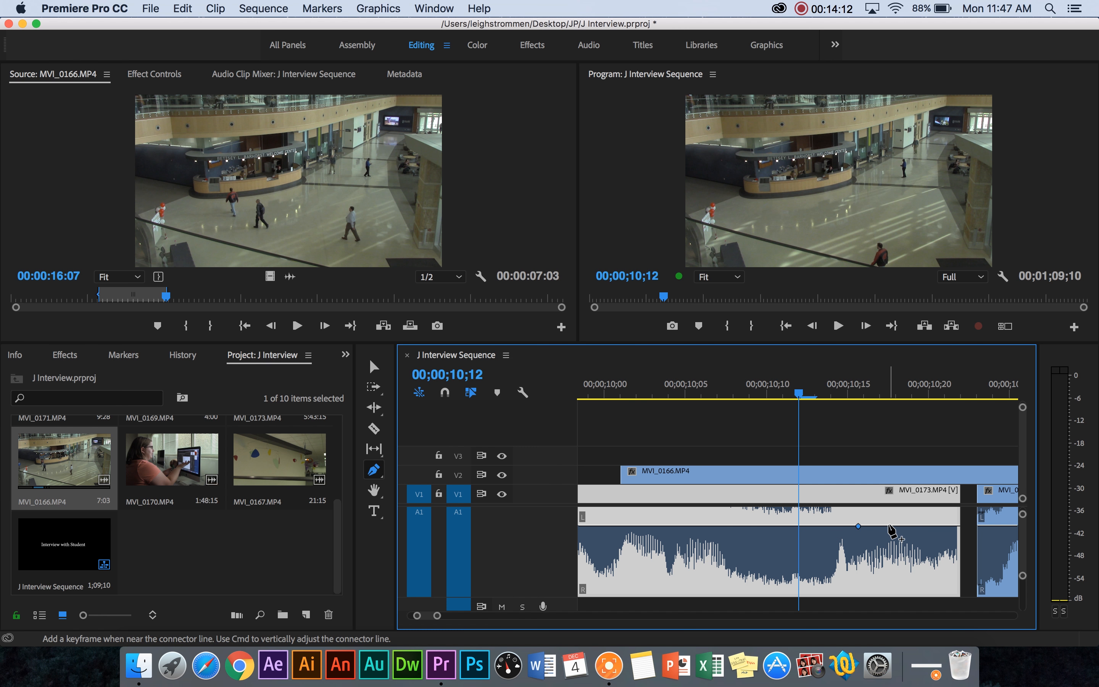
pyautogui.click(889, 526)
pyautogui.click(958, 526)
pyautogui.click(373, 368)
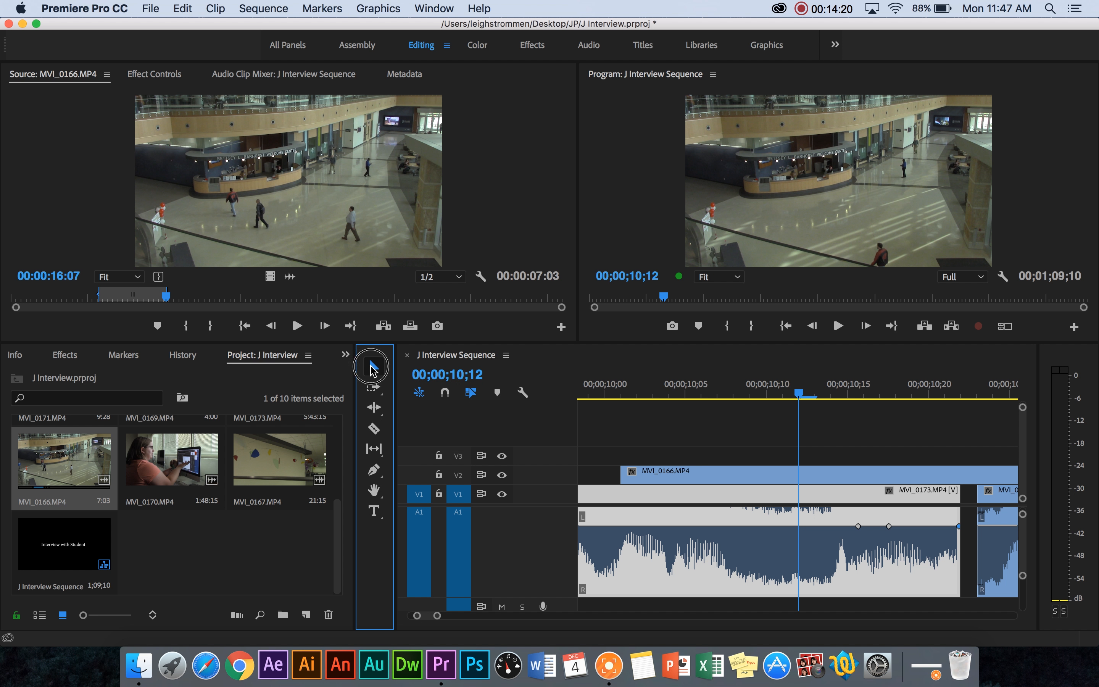
pyautogui.moveTo(889, 525); pyautogui.dragTo(892, 554)
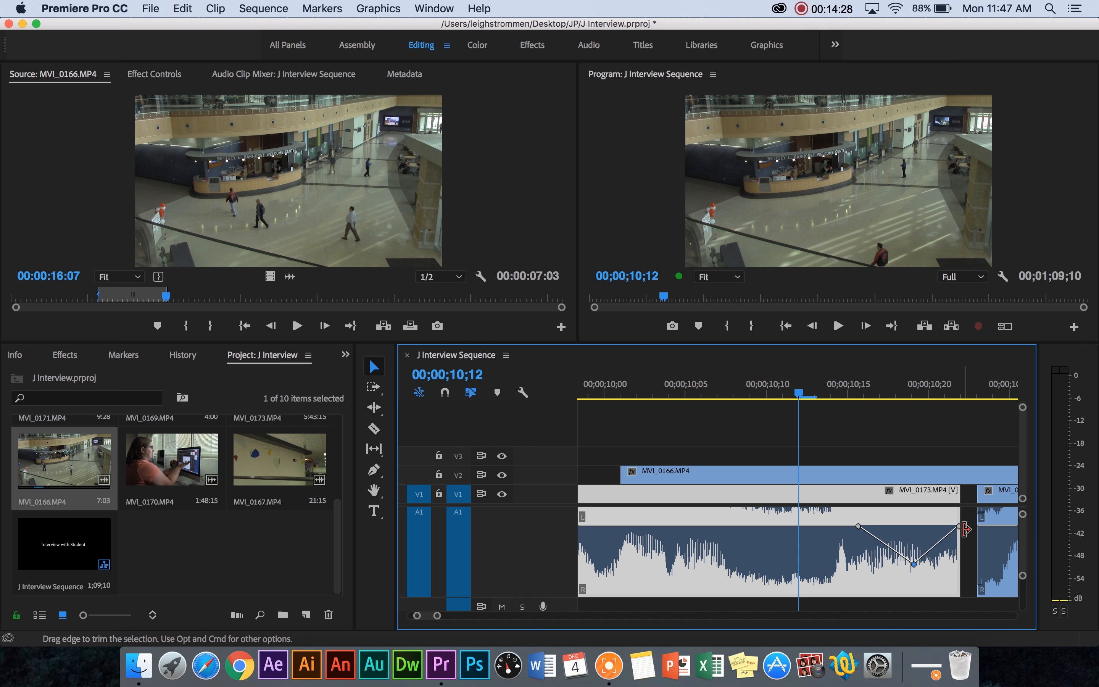
# Lower the last volume keyframe of the first MVI_0173.MP4 clip to the bottom to fade its audio out, and play across the cut
pyautogui.moveTo(958, 526); pyautogui.dragTo(958, 531)
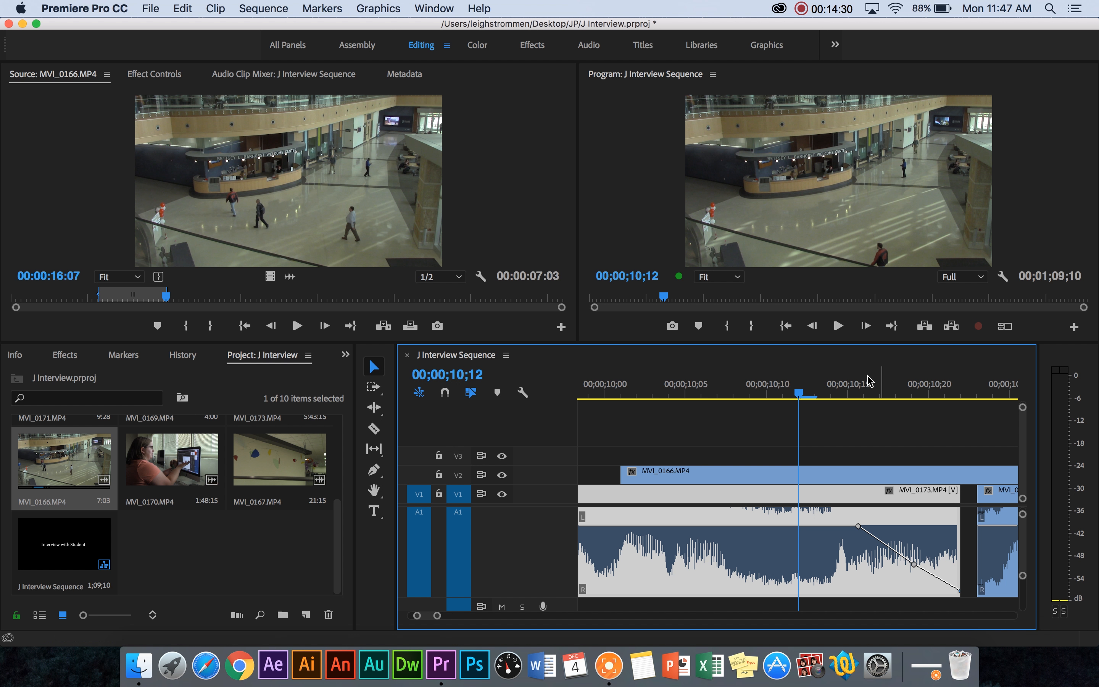
pyautogui.press('space')
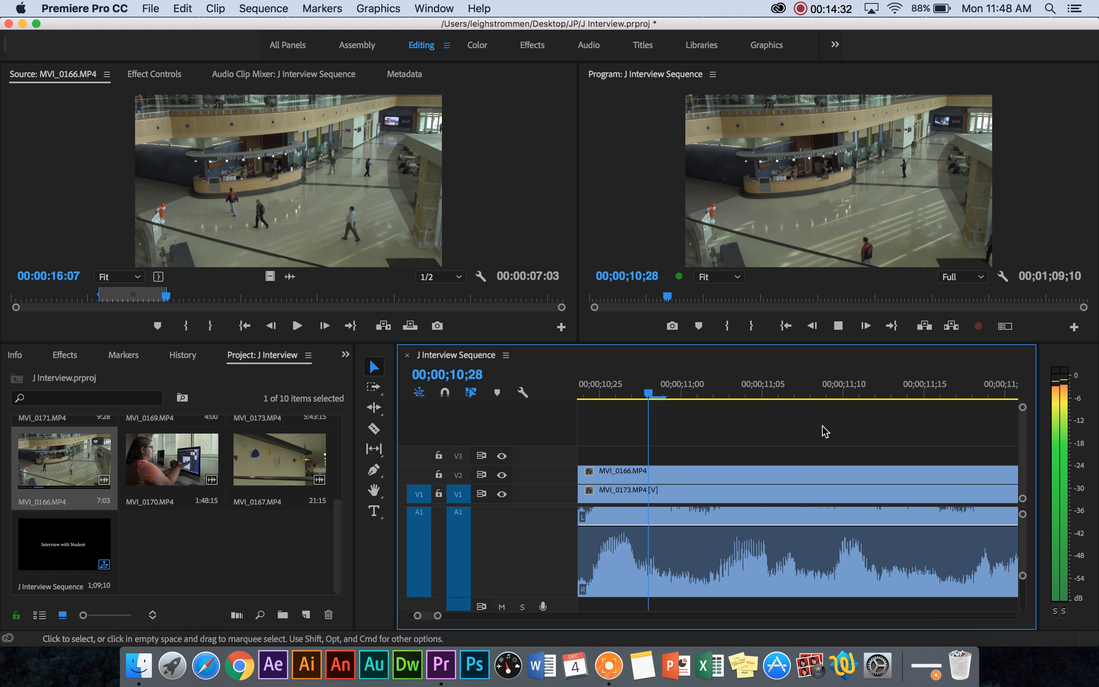
pyautogui.moveTo(976, 394); pyautogui.dragTo(605, 384)
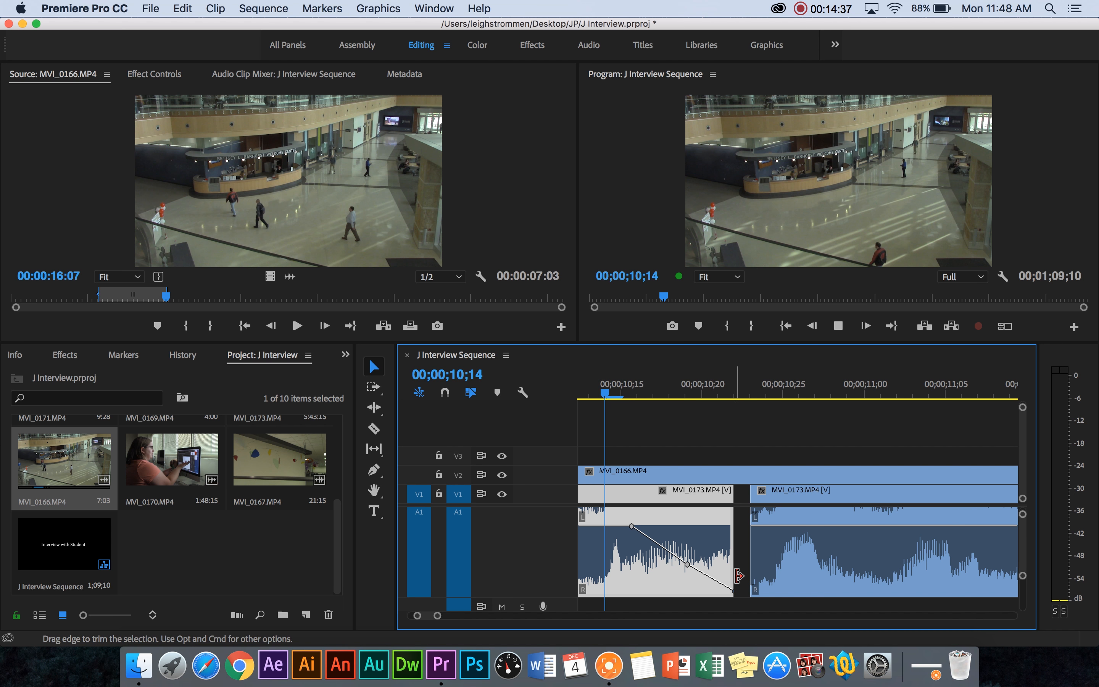
pyautogui.press('space')
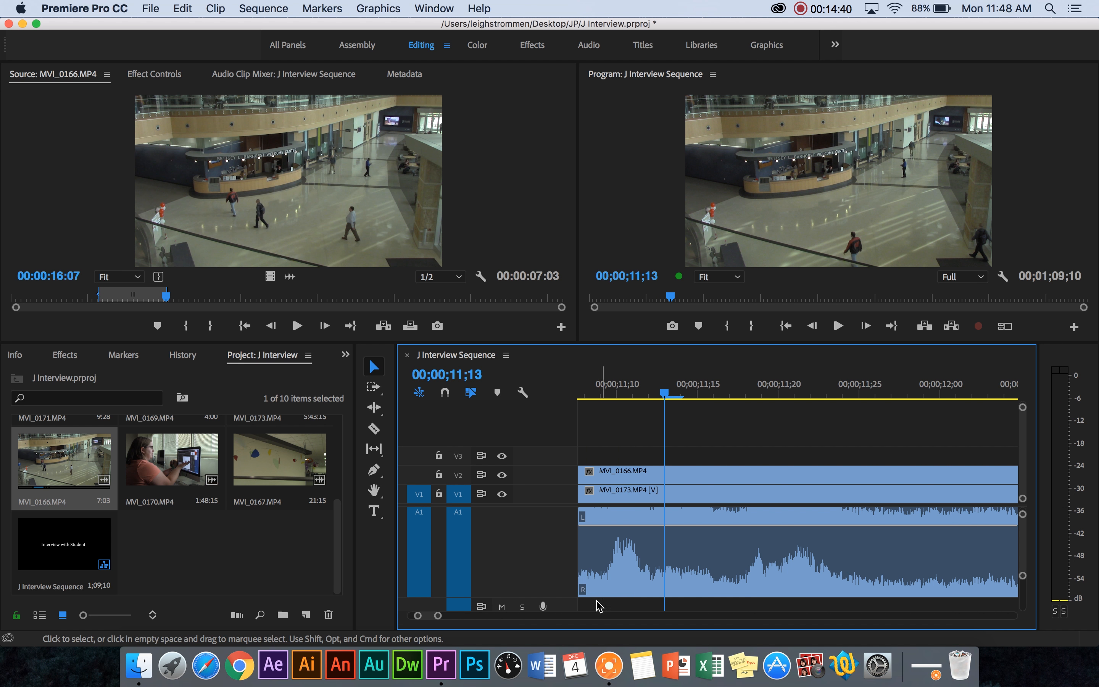
# Show the whole J Interview Sequence with collapsed audio tracks and skim through it to about 53 seconds and back to the start
pyautogui.moveTo(438, 615); pyautogui.dragTo(628, 604)
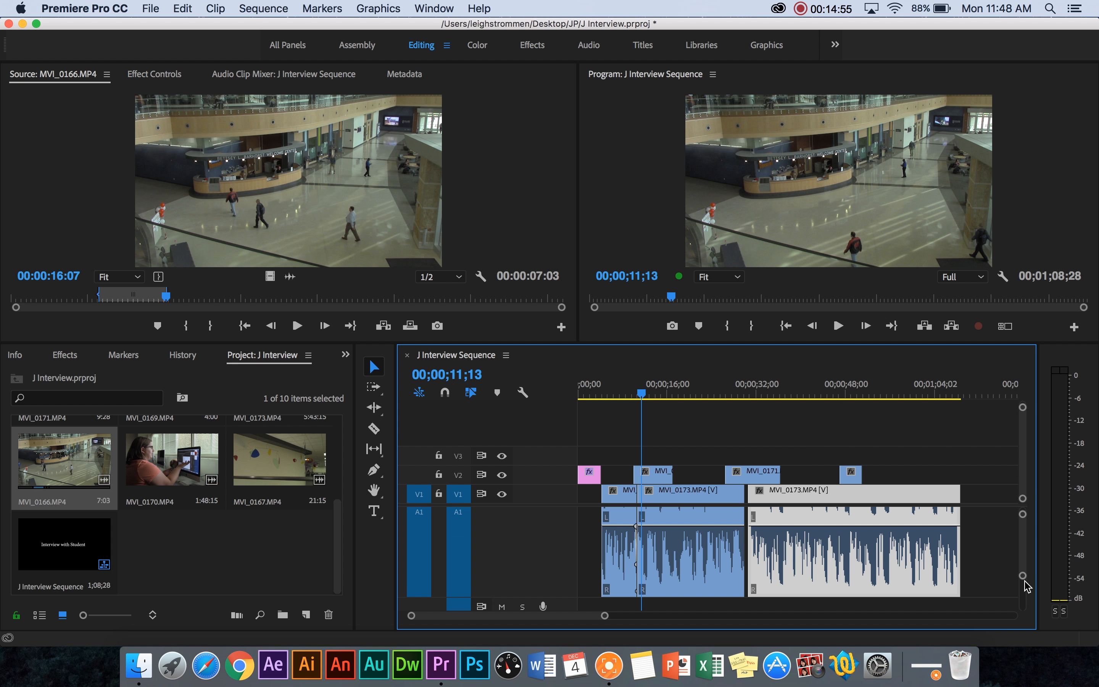
pyautogui.moveTo(1023, 576); pyautogui.dragTo(1024, 607)
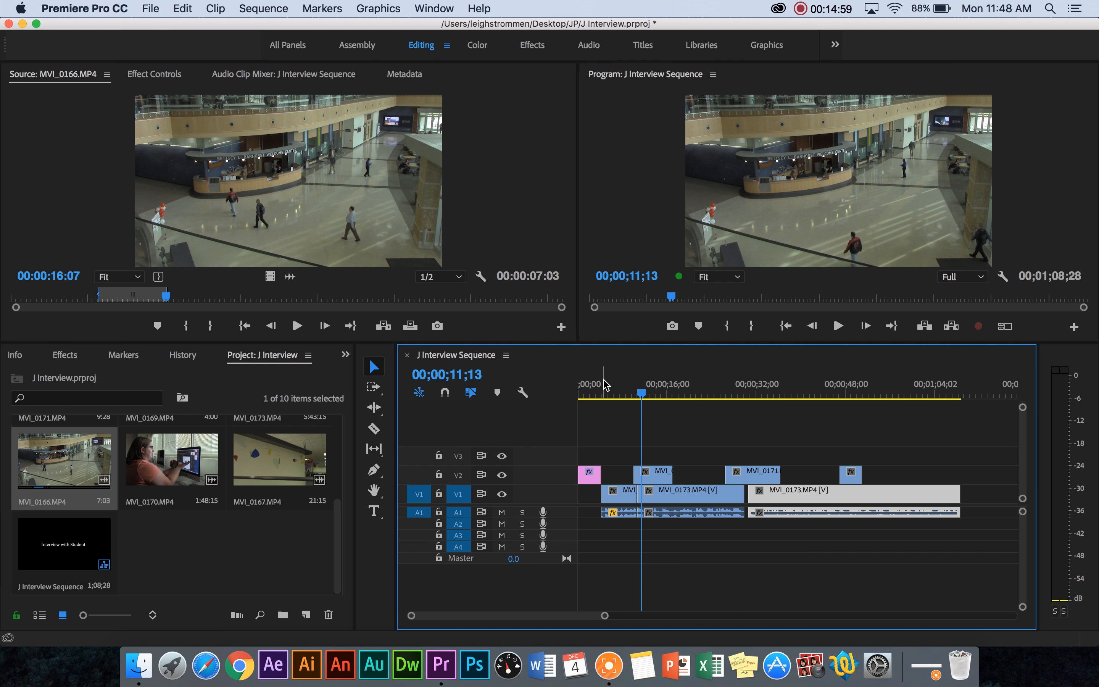
pyautogui.click(621, 394)
pyautogui.moveTo(620, 395); pyautogui.dragTo(873, 394)
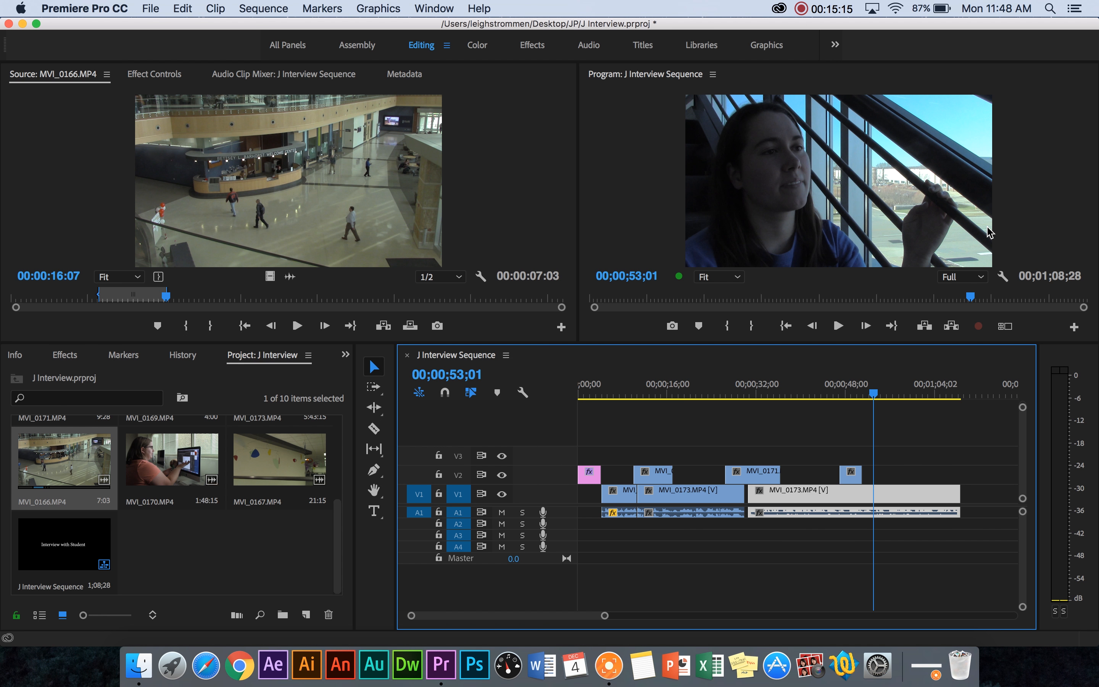
pyautogui.moveTo(873, 395); pyautogui.dragTo(580, 394)
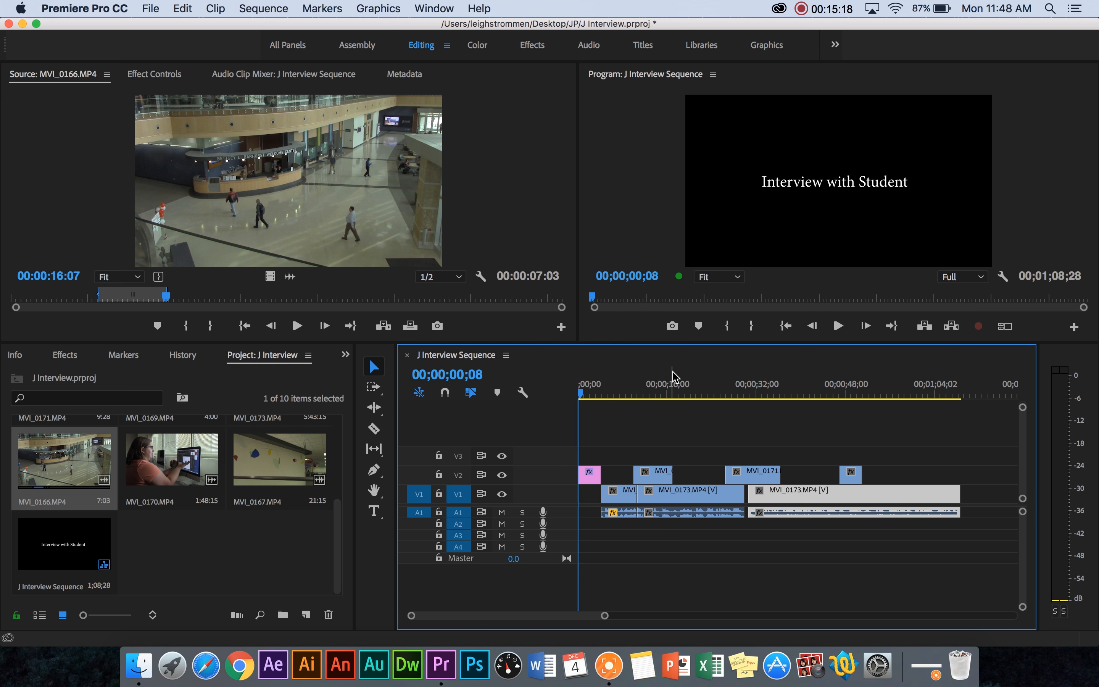
# Open the text properties of the "Interview with Student" title and set its font size to 104
pyautogui.press('space')
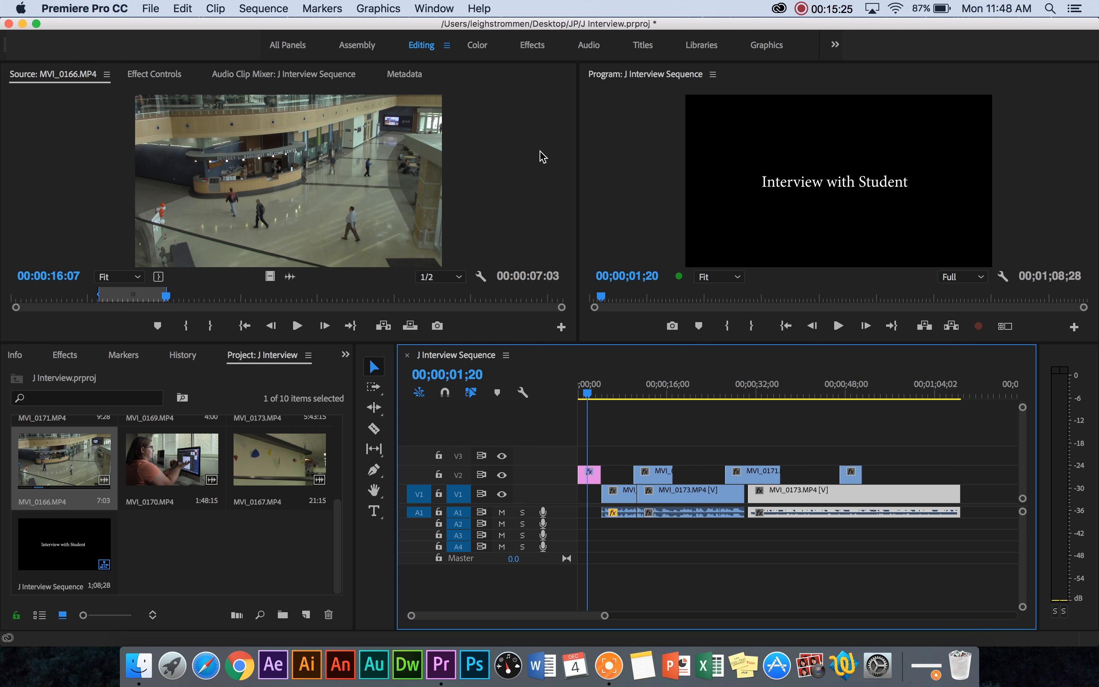
pyautogui.click(153, 75)
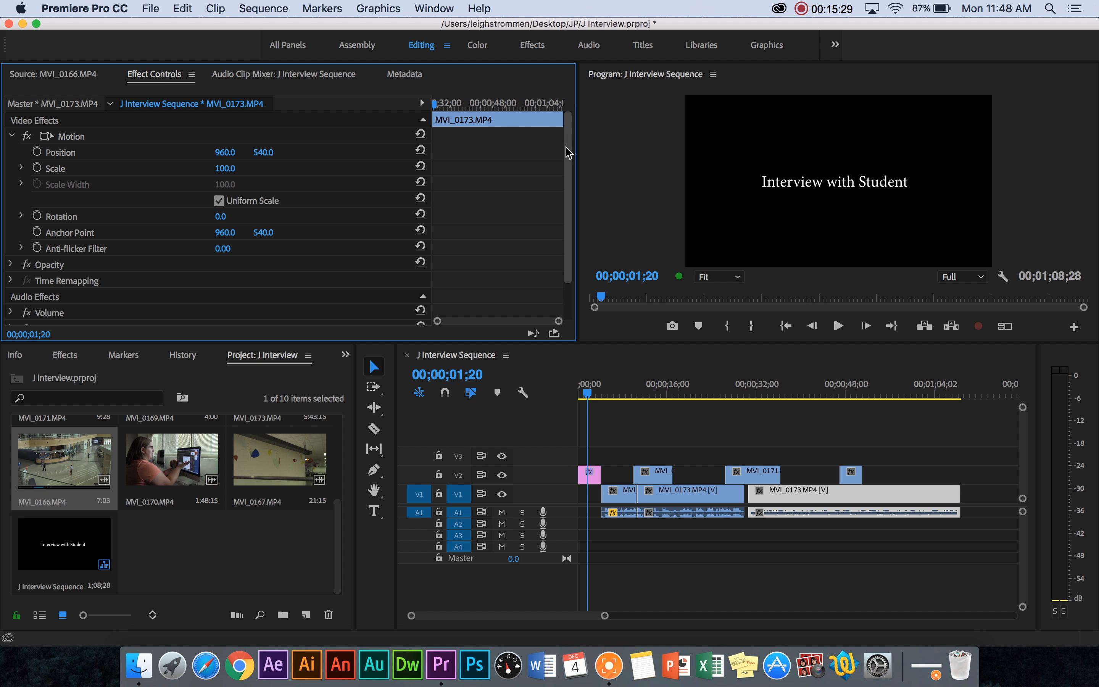
pyautogui.scroll(-2, 566, 157)
pyautogui.click(793, 183)
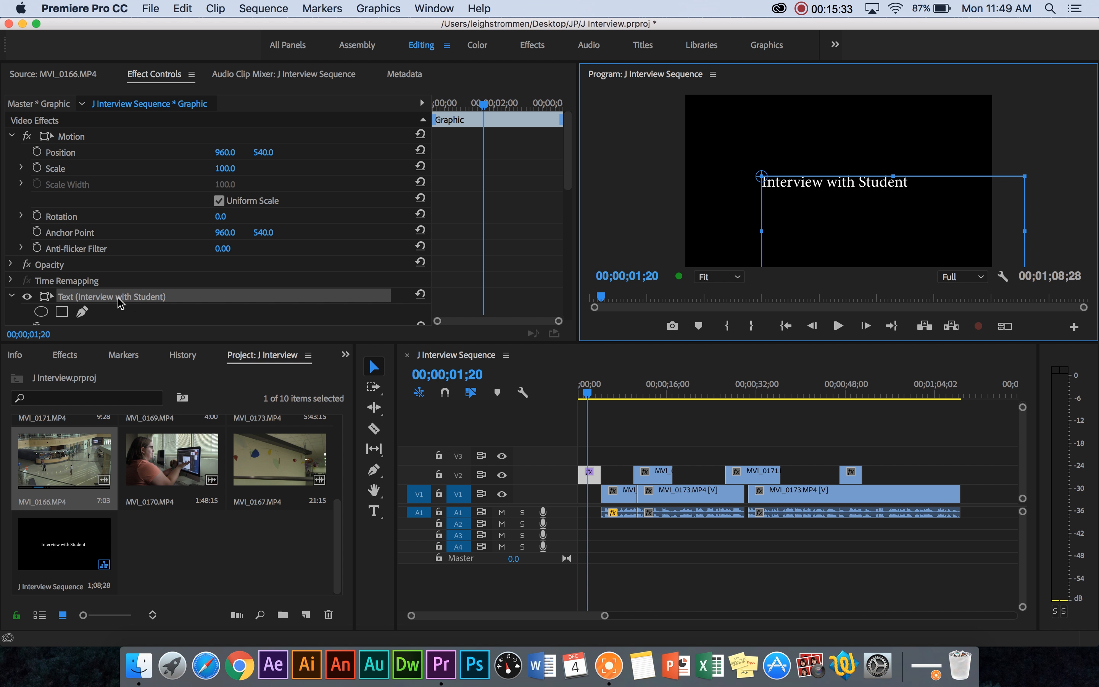
pyautogui.scroll(-3, 198, 300)
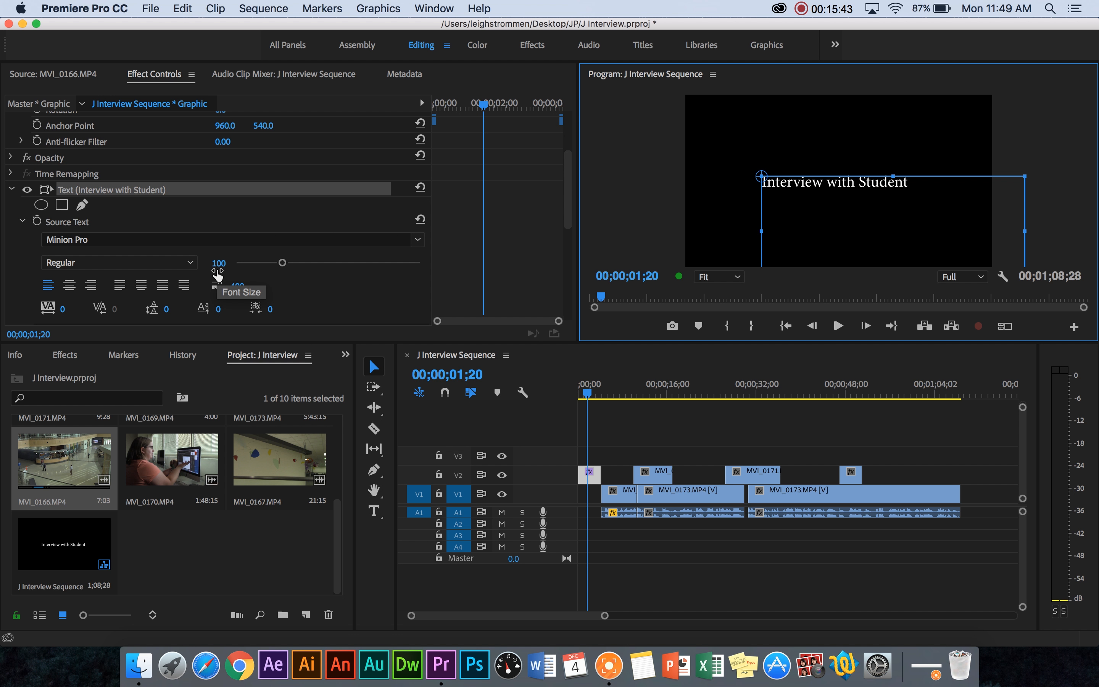
pyautogui.moveTo(219, 263); pyautogui.dragTo(319, 256)
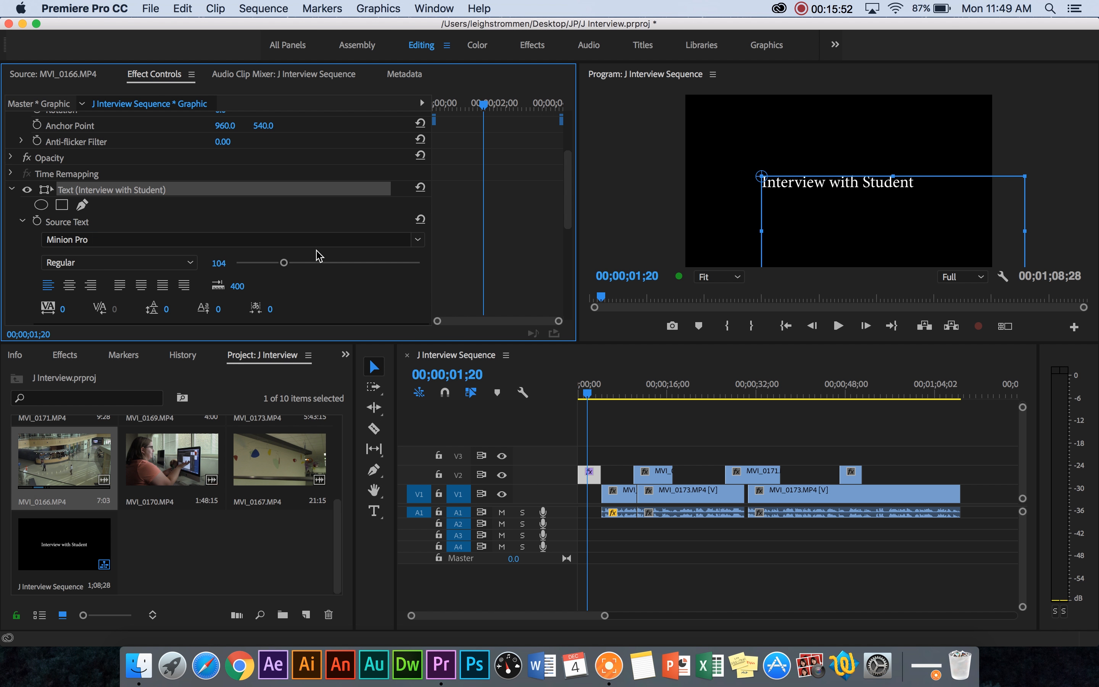
# Change the title's font to Poplar Std
pyautogui.click(418, 240)
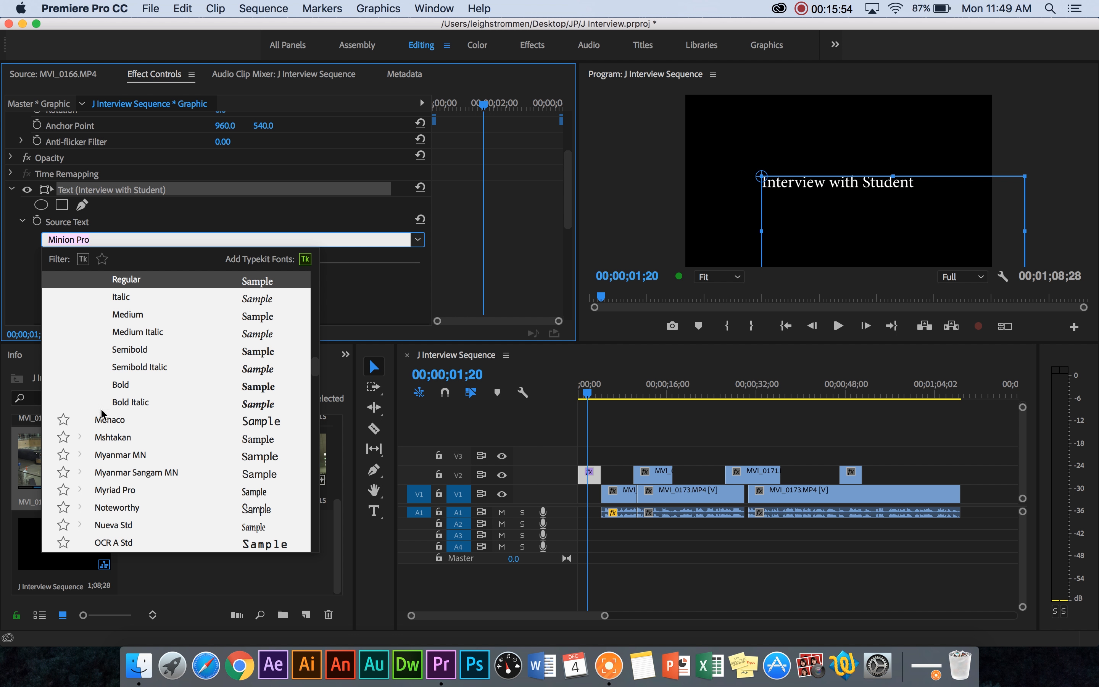
pyautogui.scroll(-10, 161, 490)
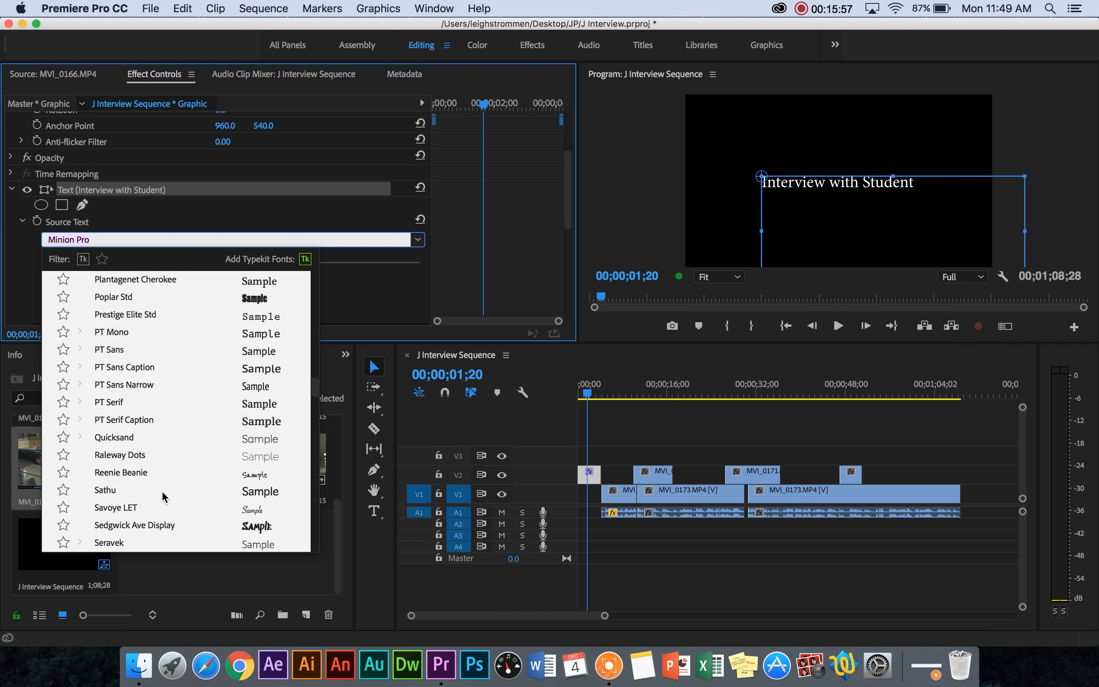
pyautogui.scroll(-5, 161, 491)
pyautogui.scroll(5, 161, 491)
pyautogui.click(126, 297)
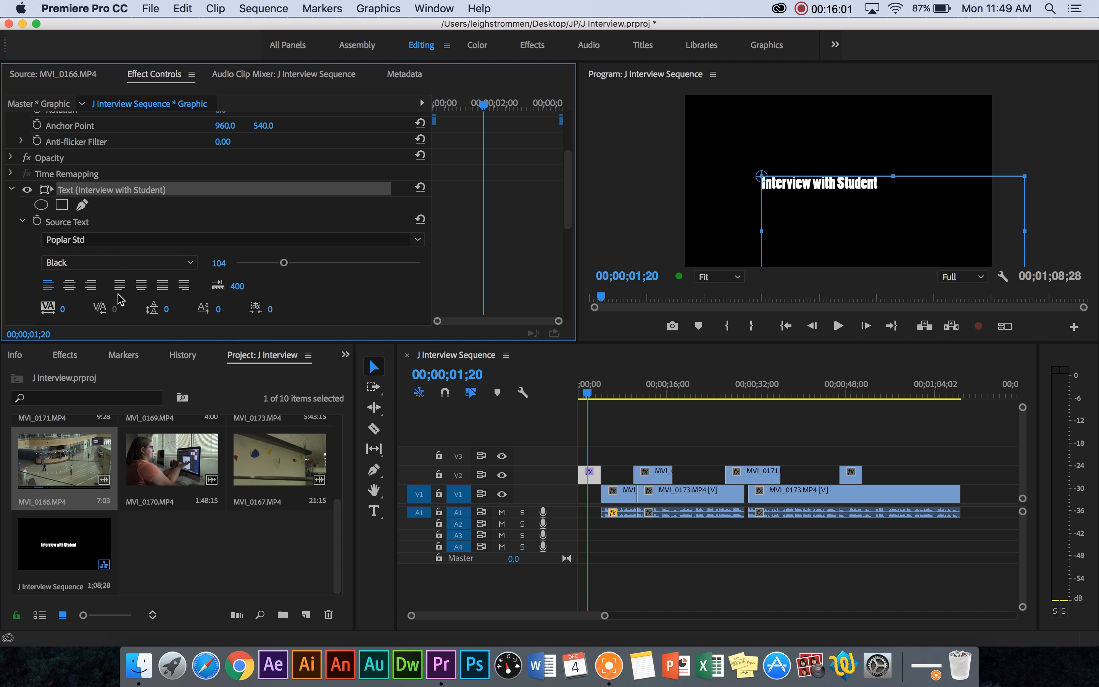
# Set the title's font size to 196 and move the text so it sits centred in the frame
pyautogui.moveTo(217, 262); pyautogui.dragTo(216, 263)
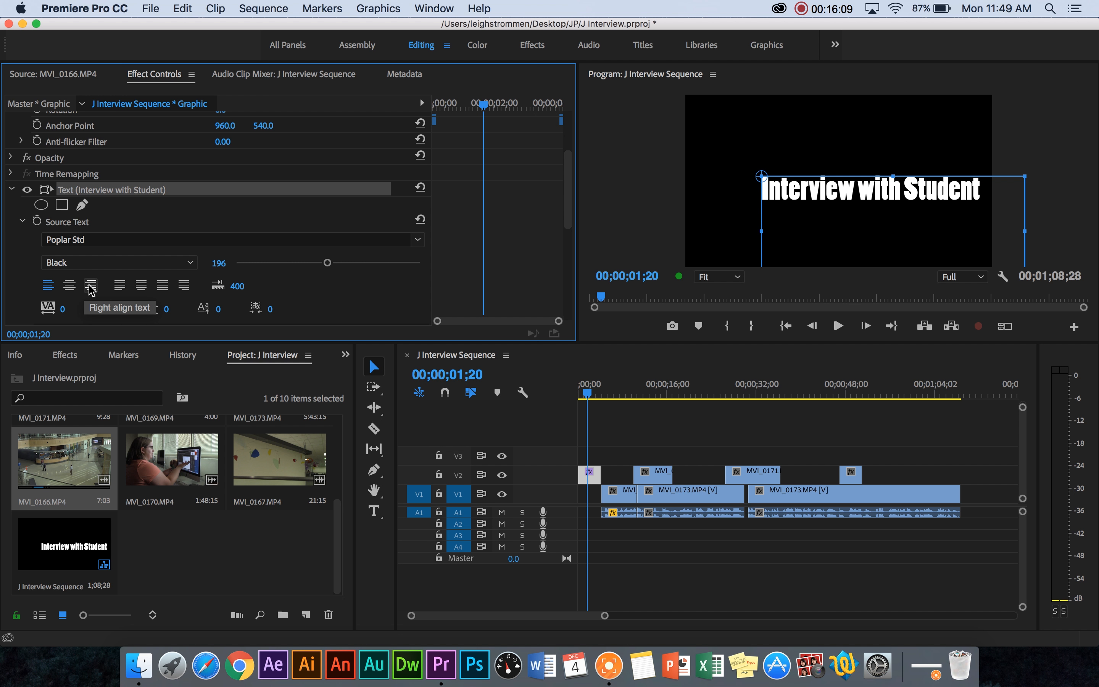
pyautogui.scroll(-2, 160, 253)
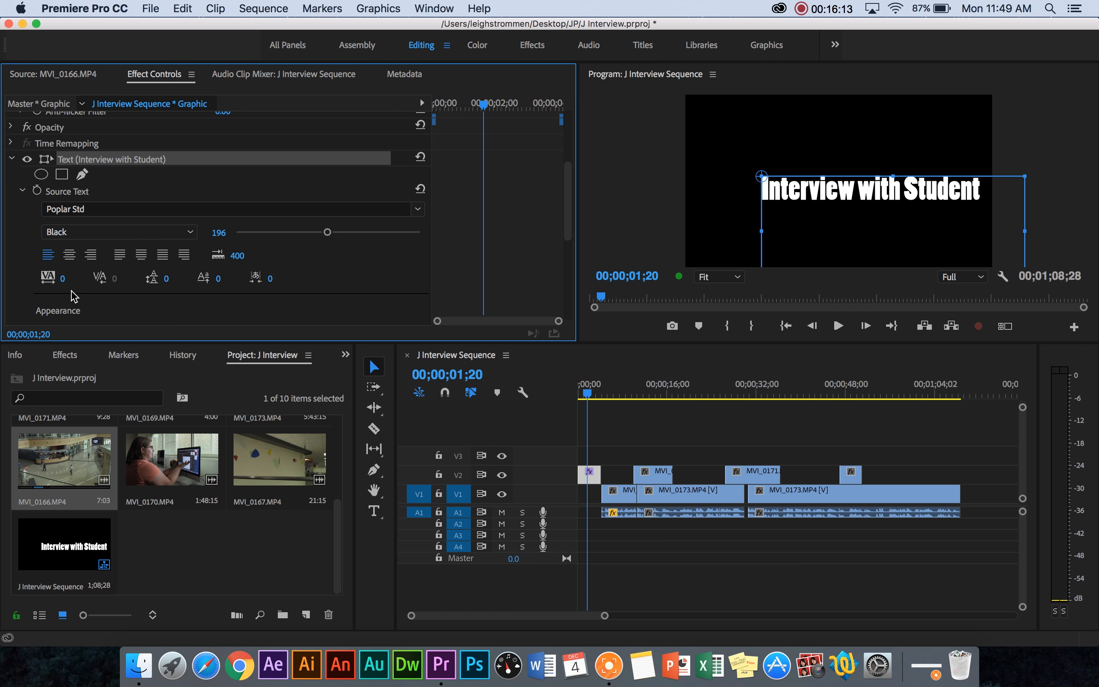
pyautogui.scroll(2, 336, 276)
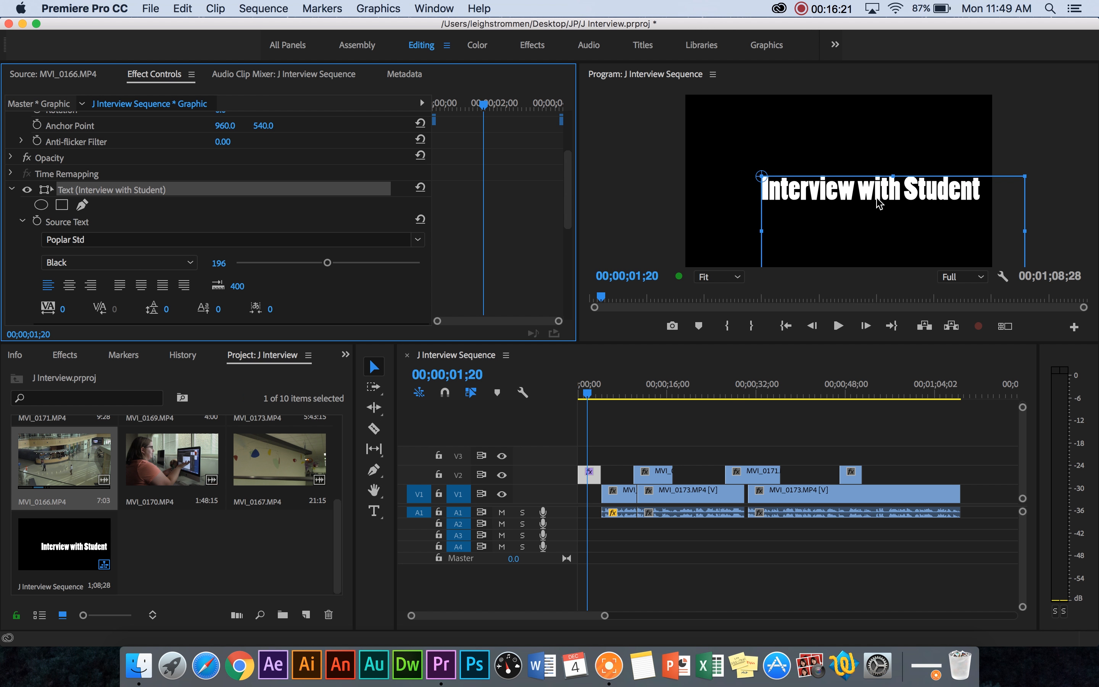
pyautogui.moveTo(898, 191); pyautogui.dragTo(871, 188)
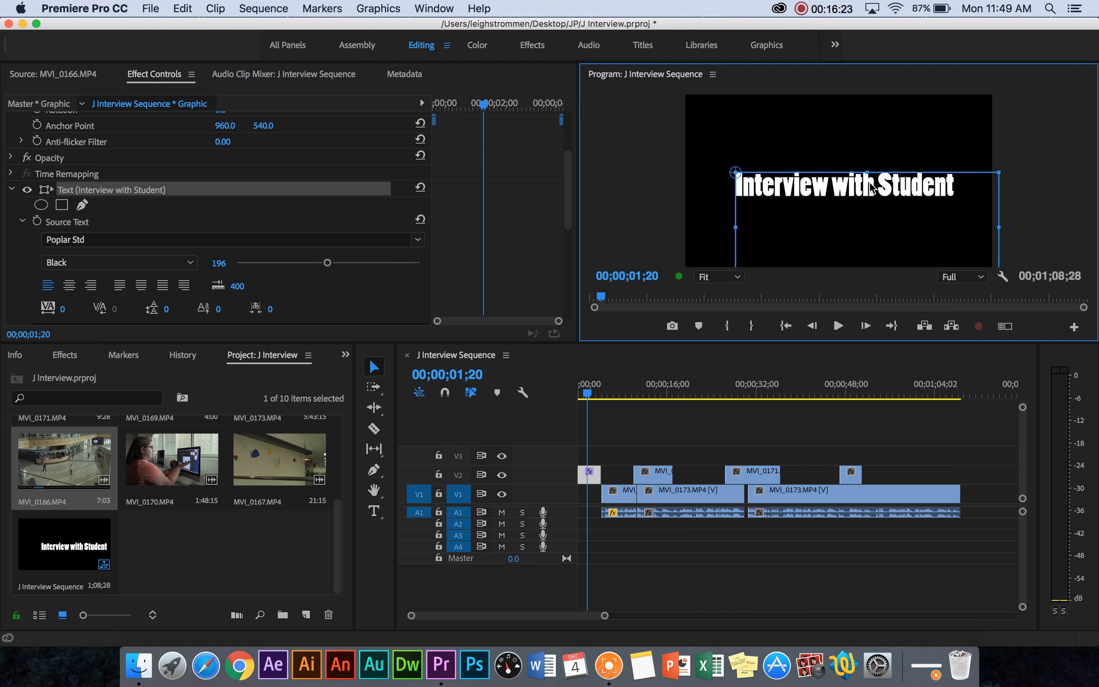
# Skim the sequence from the title past its end and return to the beginning of the interview
pyautogui.moveTo(586, 393); pyautogui.dragTo(977, 416)
pyautogui.click(621, 392)
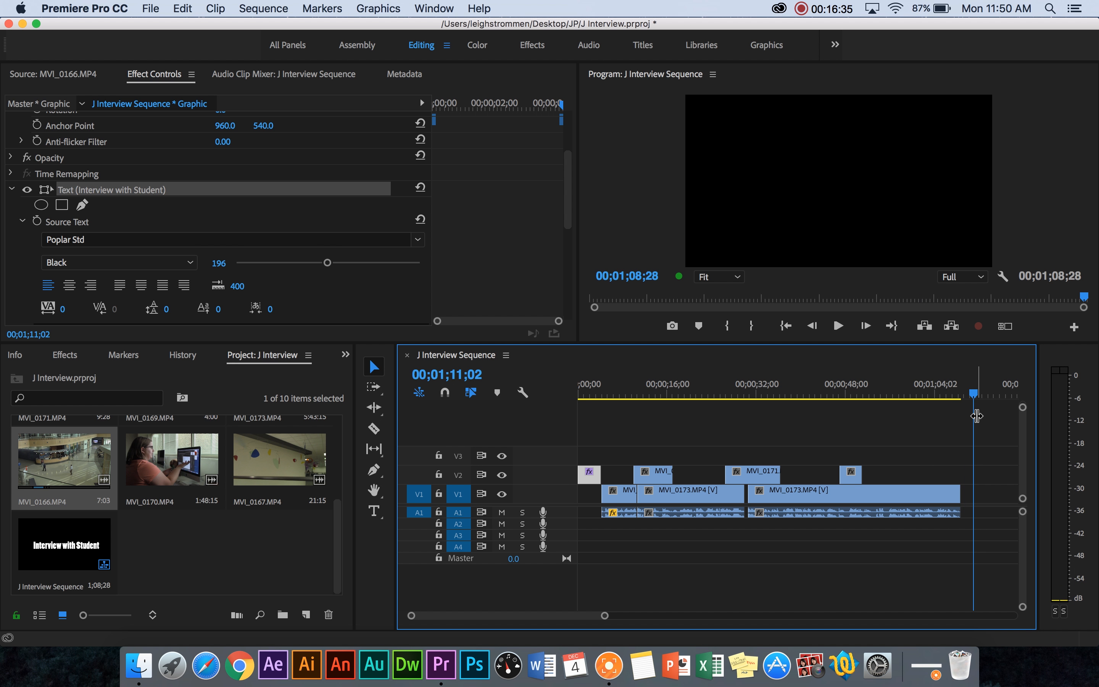